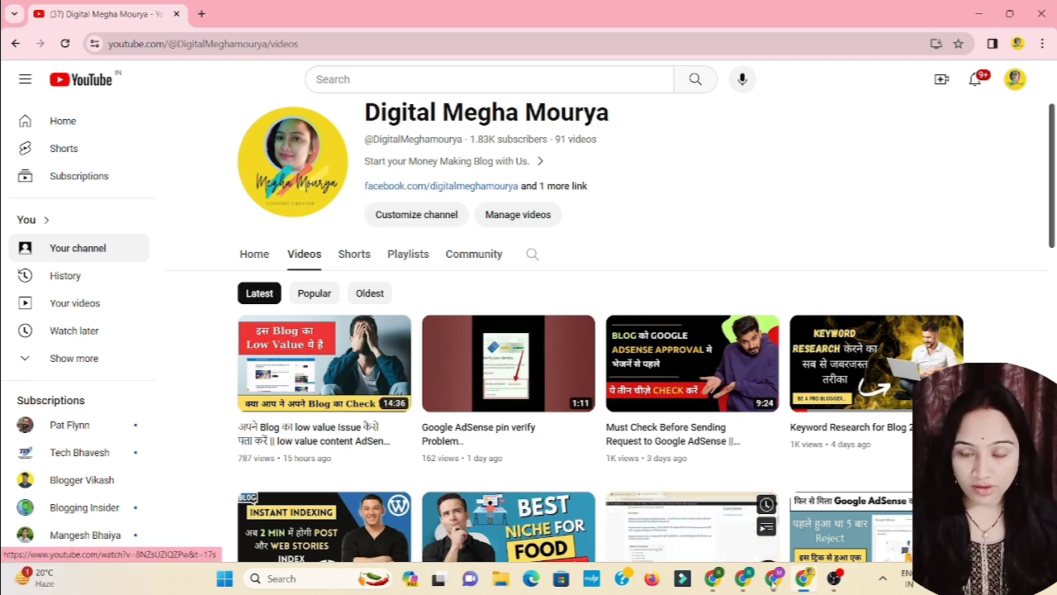
- Switch to the Roj Ki Khabre browser window and copy "Honda NX500 Launch Date In India 2024" from the first post's title
click(742, 578)
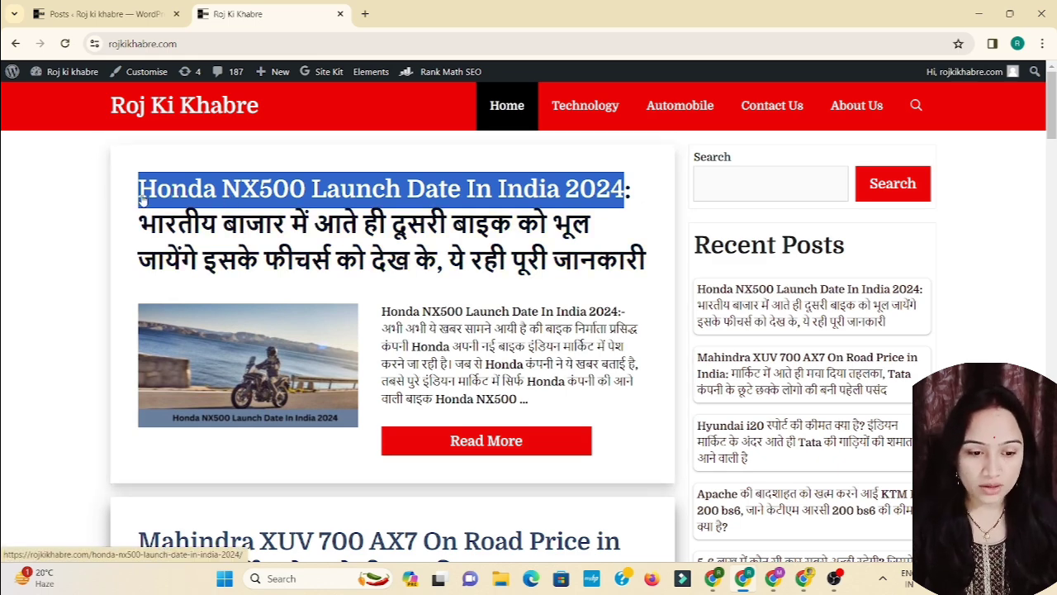
click(137, 185)
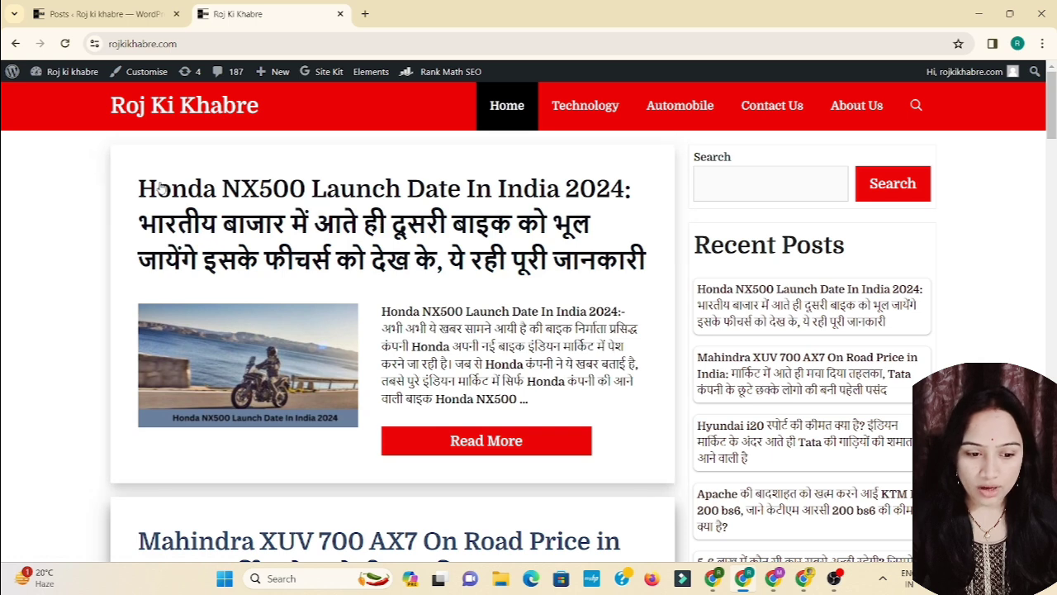
drag(136, 185, 625, 176)
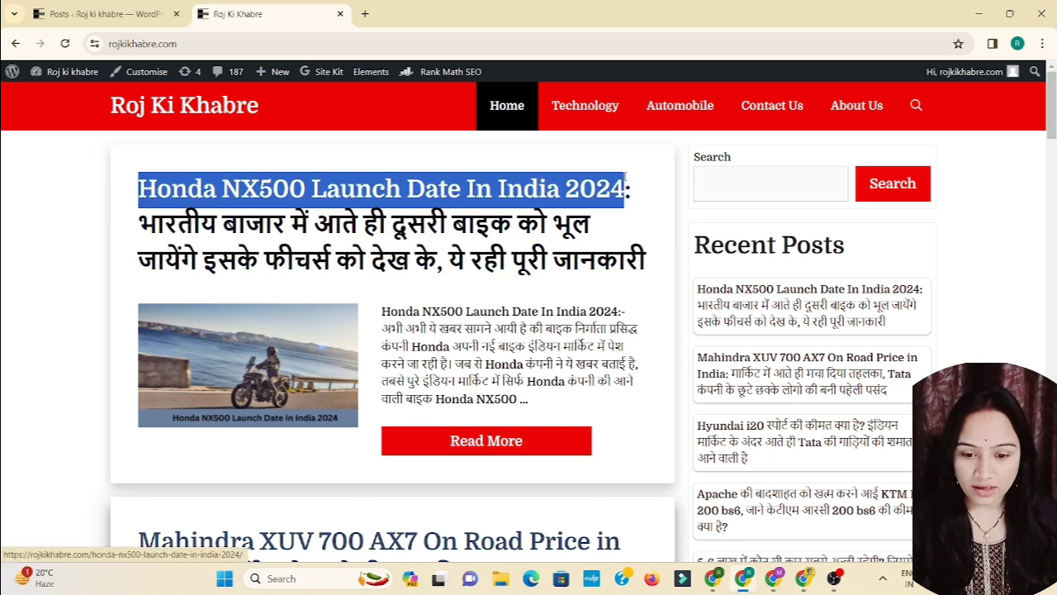
right_click(375, 195)
click(421, 343)
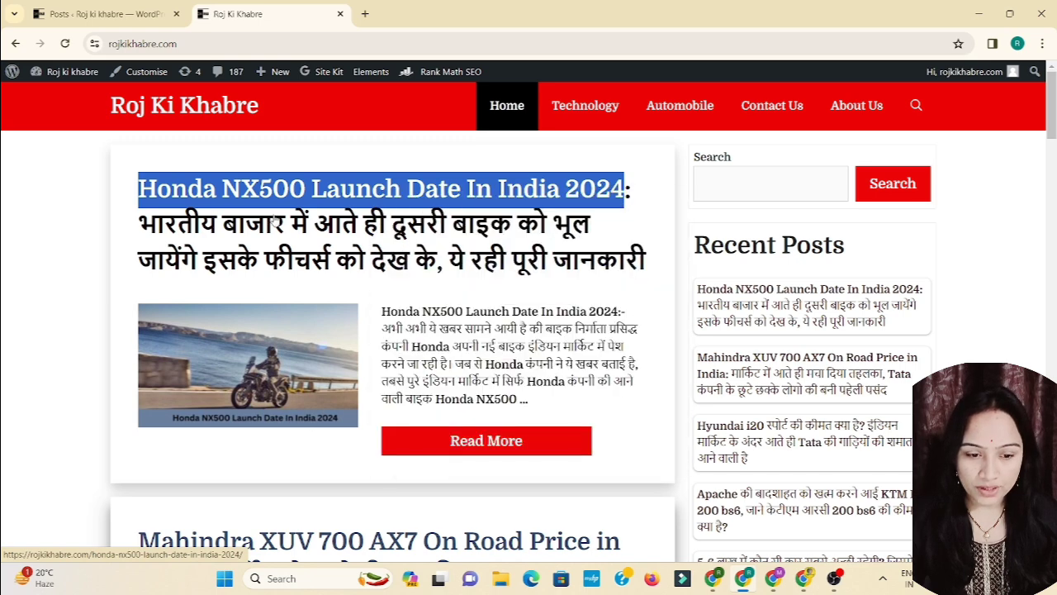
- Open the Honda NX500 post for editing in WordPress and show its Rank Math SEO settings
click(126, 19)
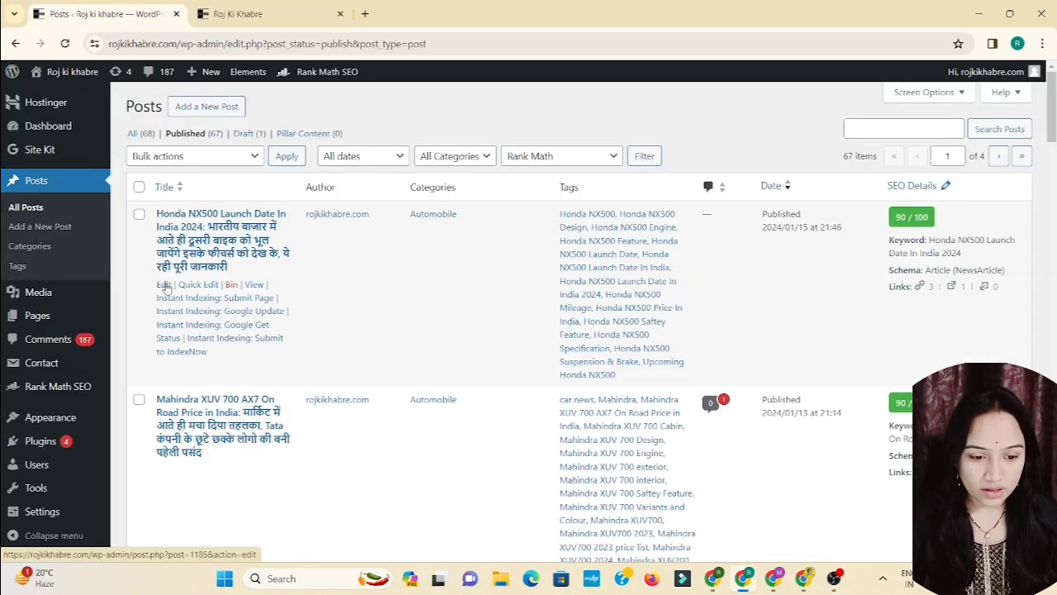
click(248, 14)
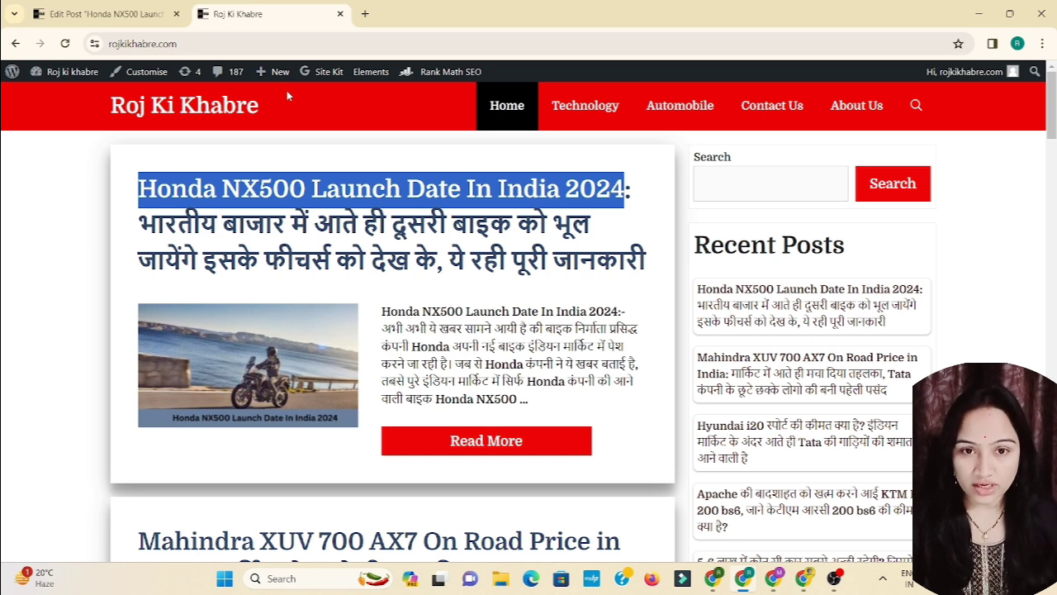
key(ctrl+shift+Tab)
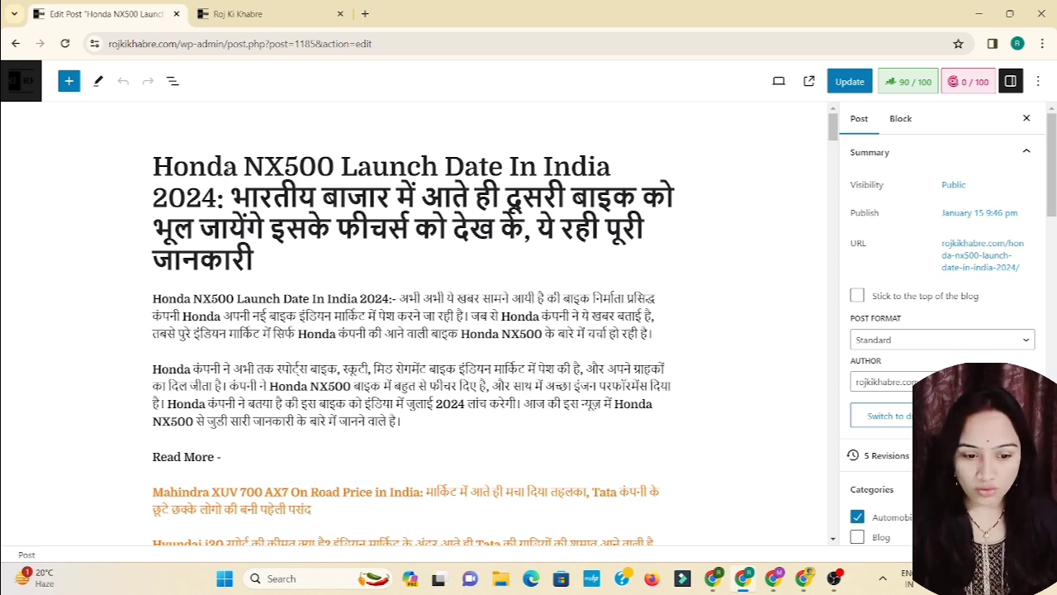
click(911, 87)
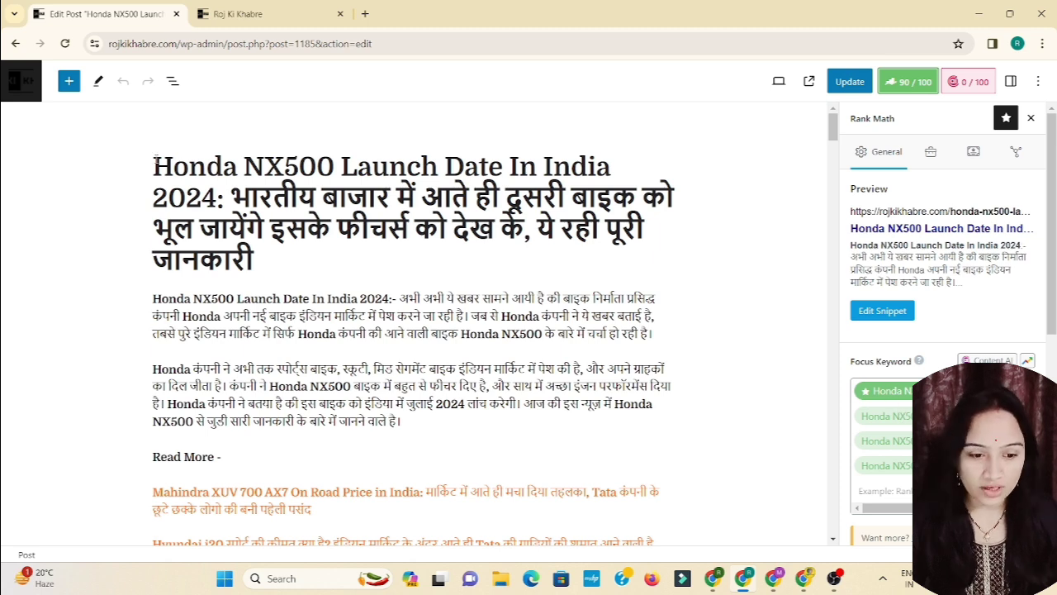
- Copy "Honda NX500 Launch Date In India 2024" from the post title and search Google for it in the Money Kaise Kamaye browser window
drag(154, 166, 217, 198)
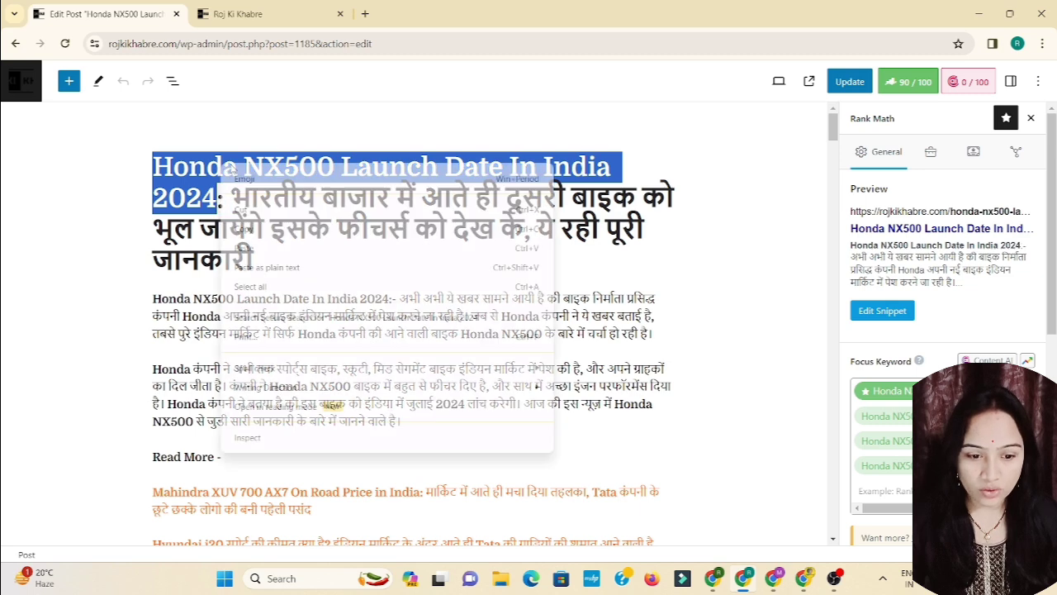
right_click(220, 165)
click(248, 205)
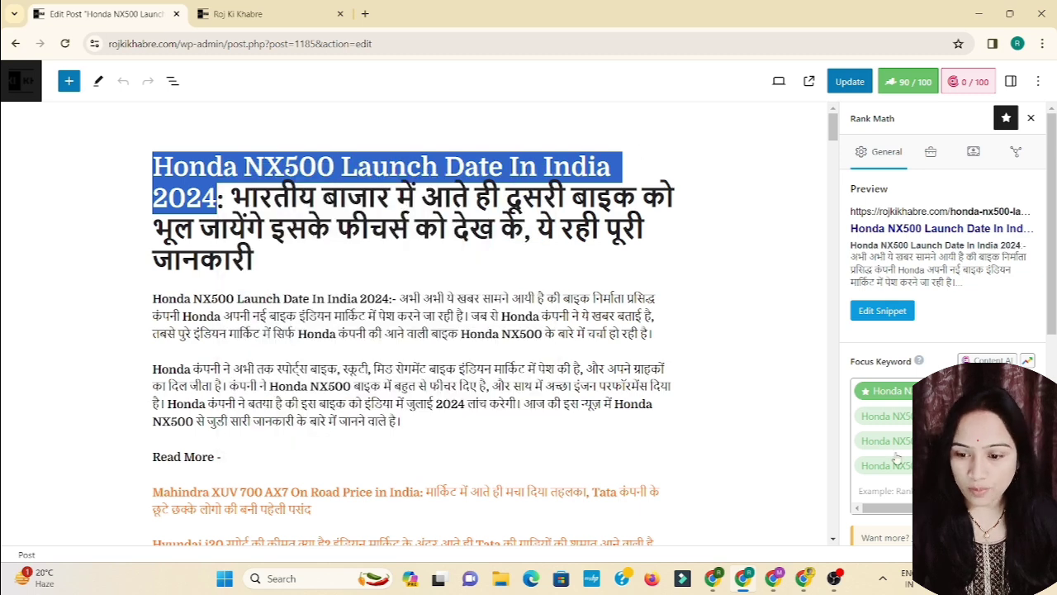
click(773, 578)
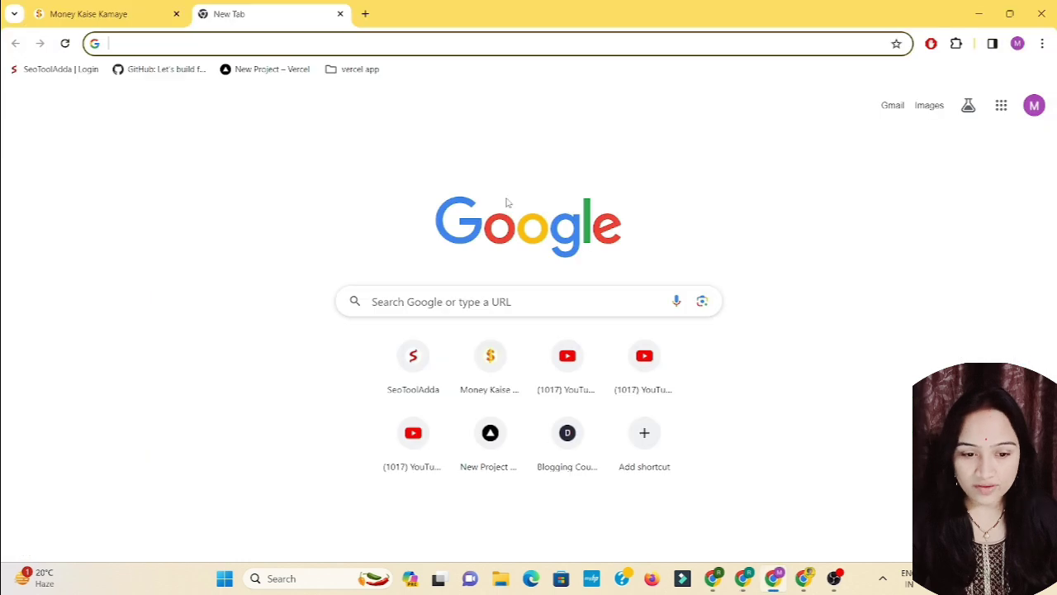
key(ctrl+v)
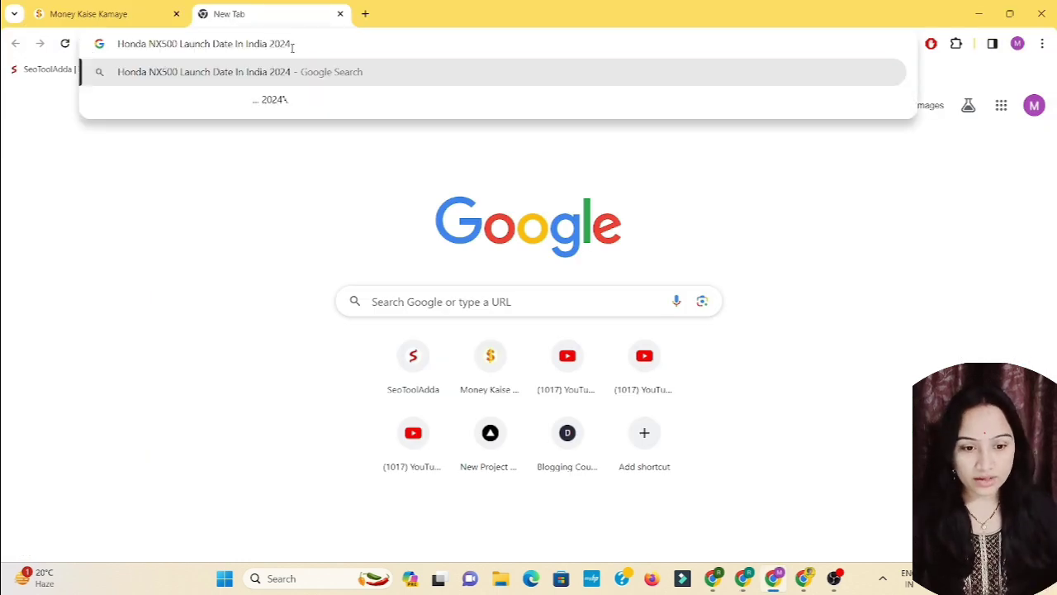
click(318, 73)
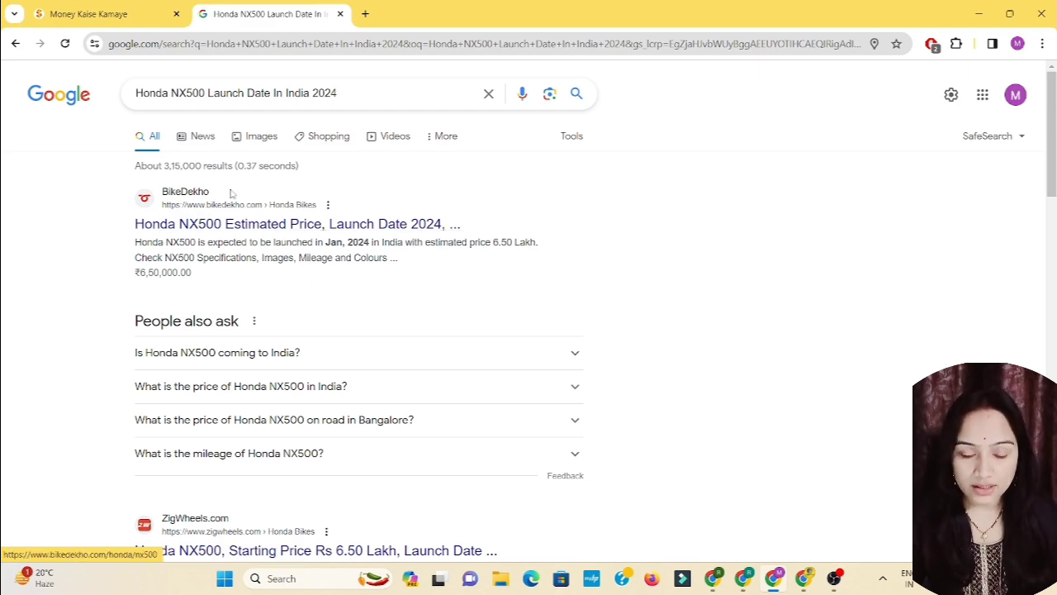
- Enclose the Google query in double quotation marks and search for the exact phrase "Honda NX500 Launch Date In India 2024"
scroll(248, 312, down, 5)
scroll(249, 313, down, 5)
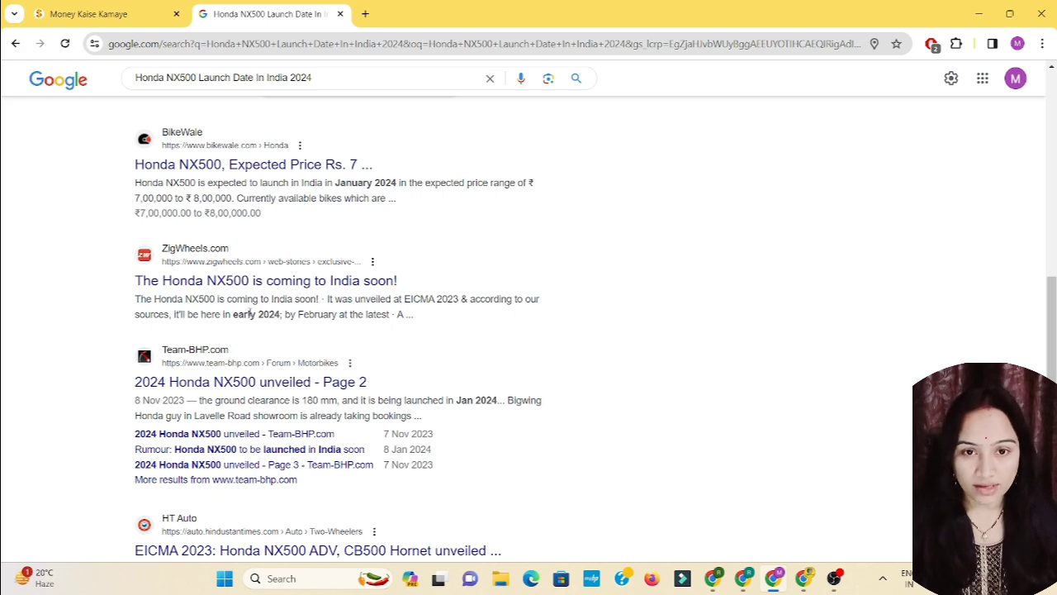
scroll(259, 299, up, 2)
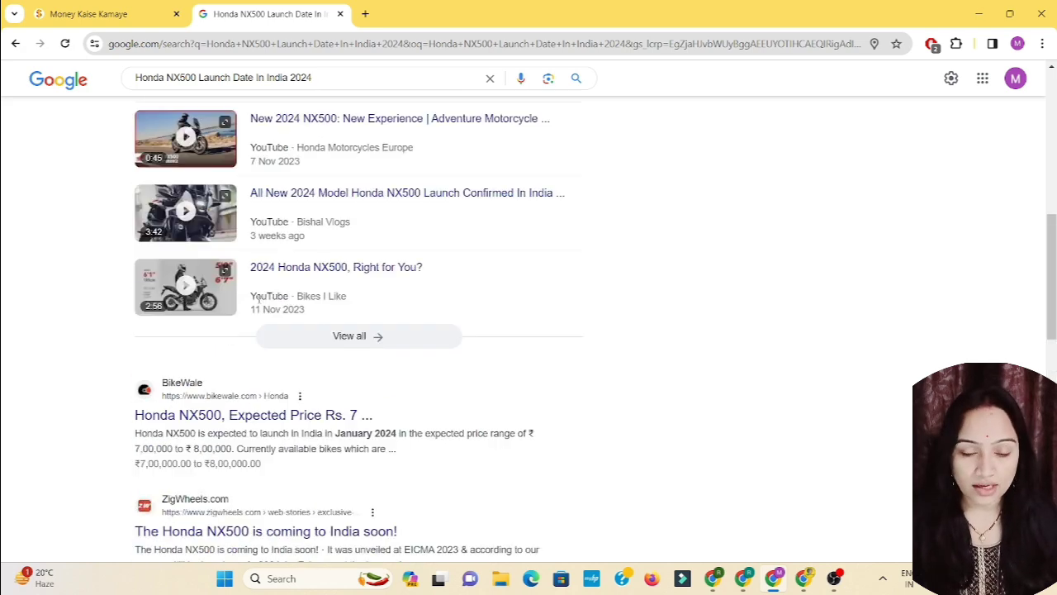
scroll(260, 299, up, 10)
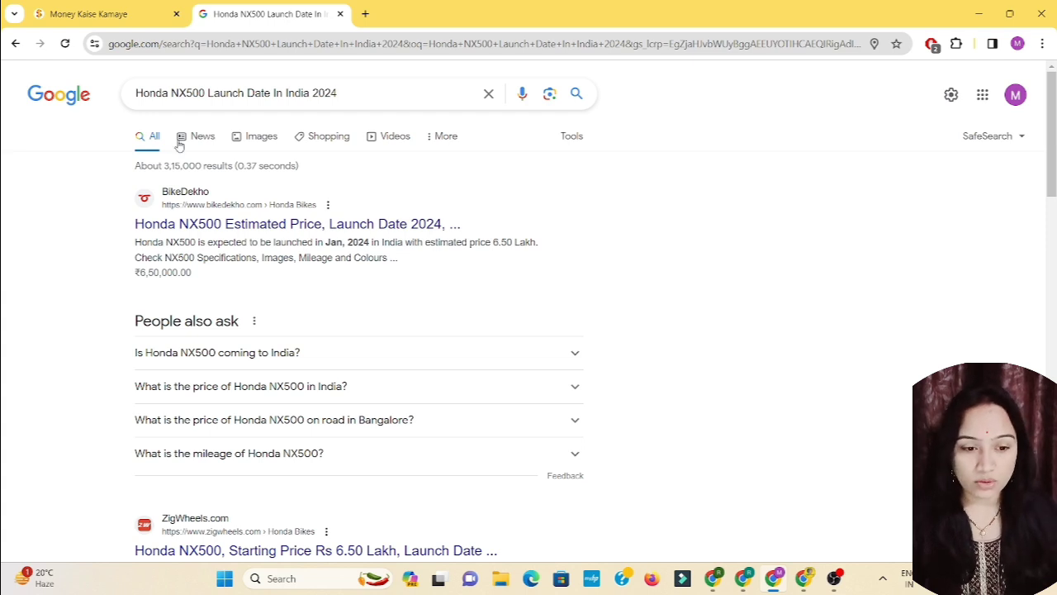
click(347, 93)
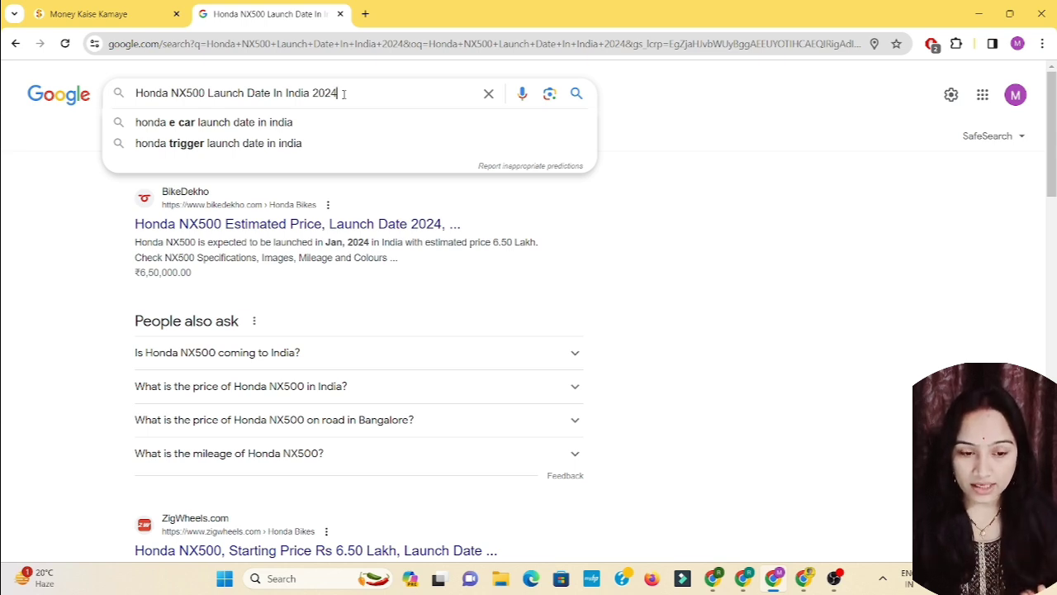
text(")
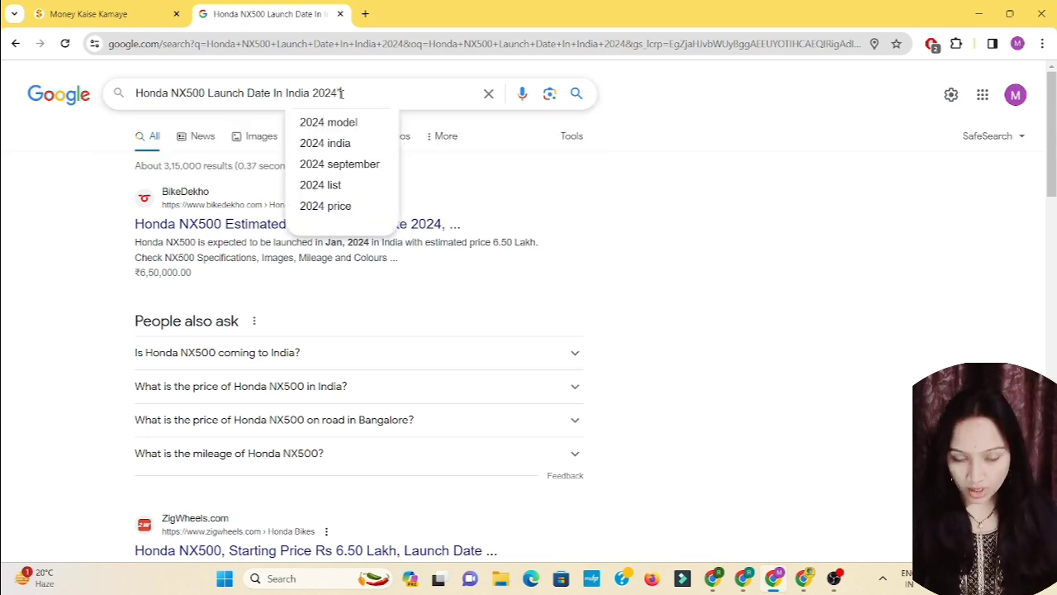
click(136, 92)
text(")
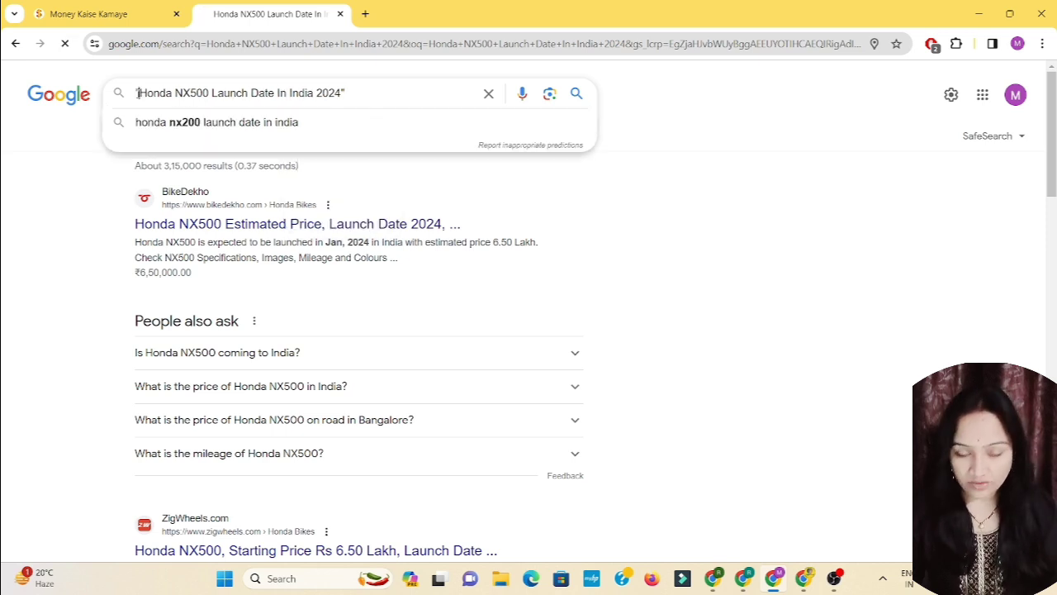
key(Return)
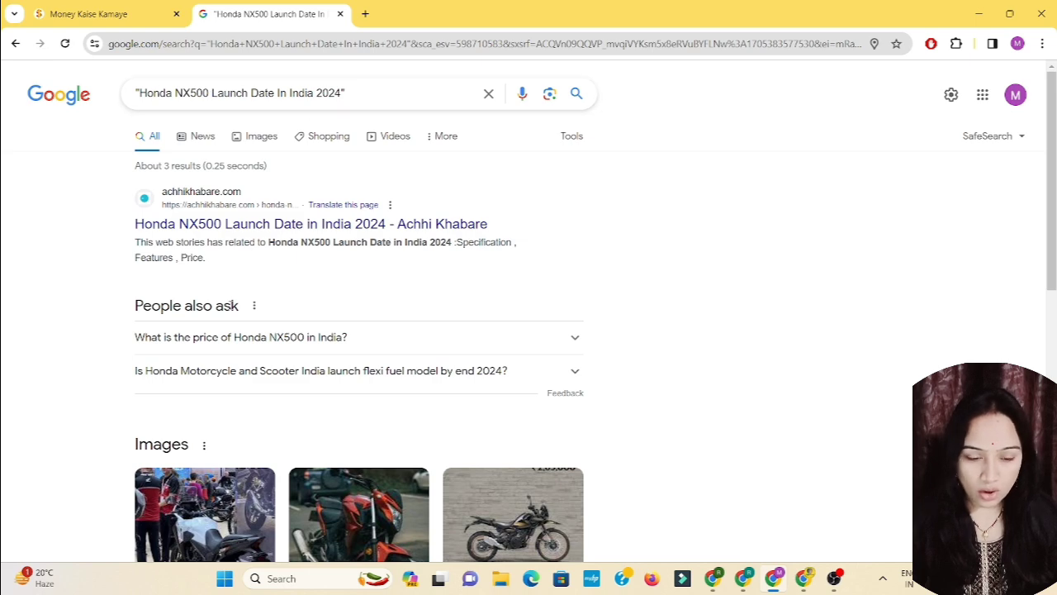
- Examine the result count and the competing sites listed for the exact-phrase Honda NX500 search
scroll(194, 233, down, 3)
scroll(193, 234, up, 3)
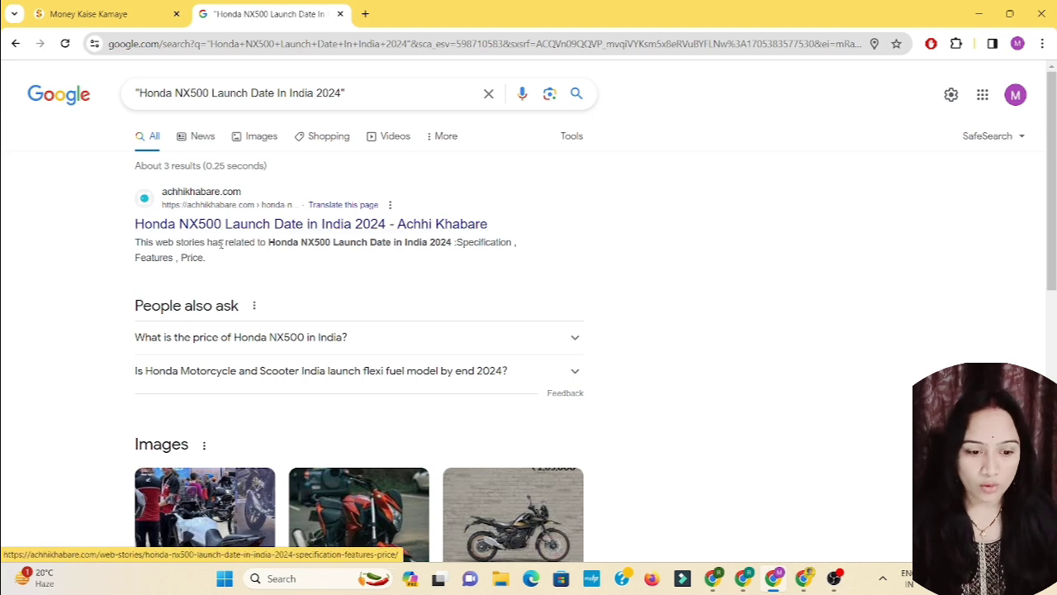
drag(158, 165, 185, 169)
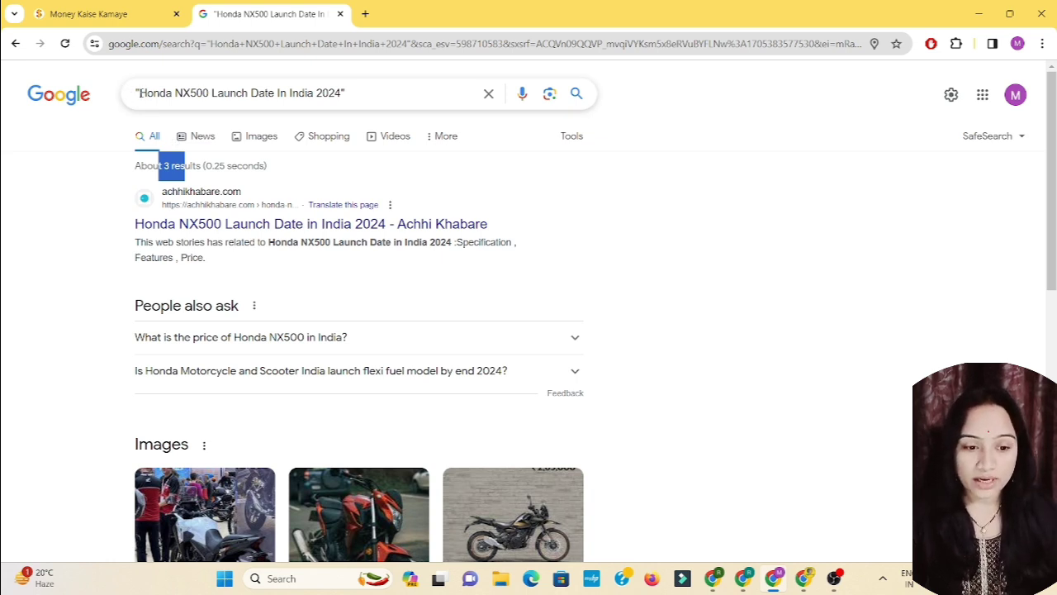
scroll(200, 266, down, 6)
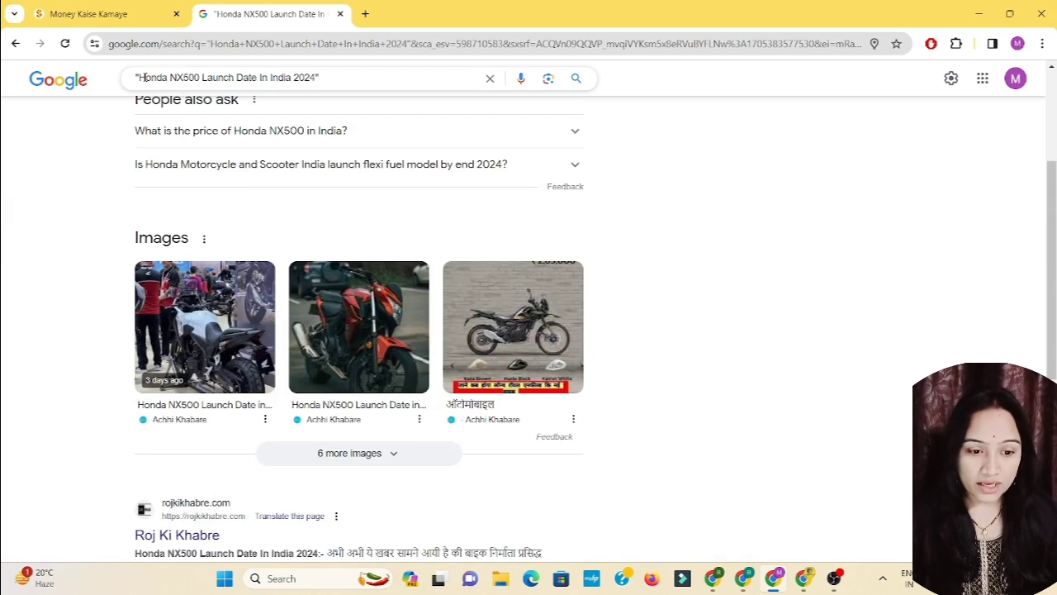
scroll(328, 195, down, 2)
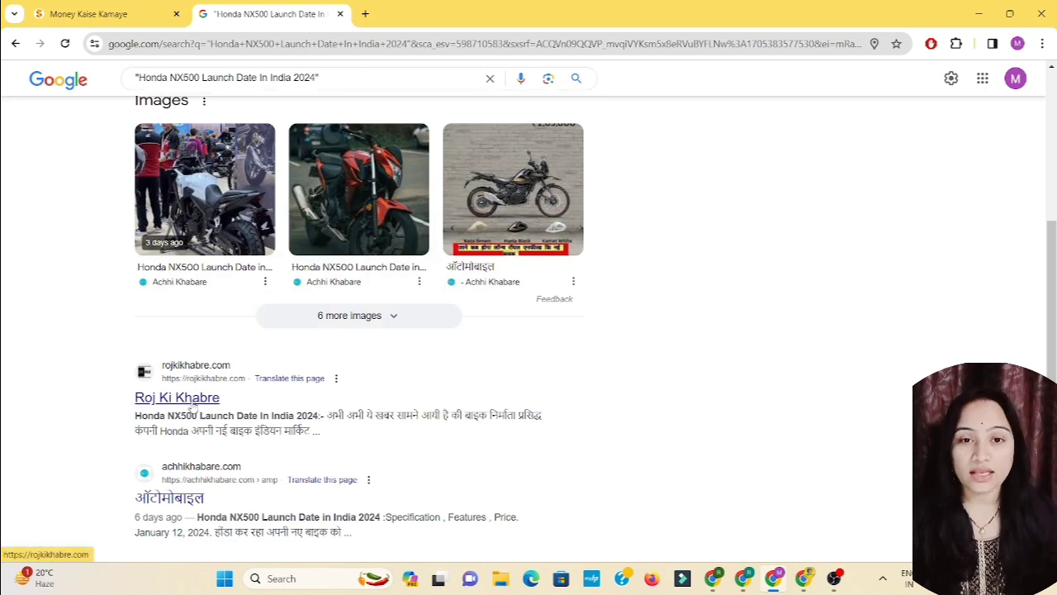
scroll(192, 407, down, 3)
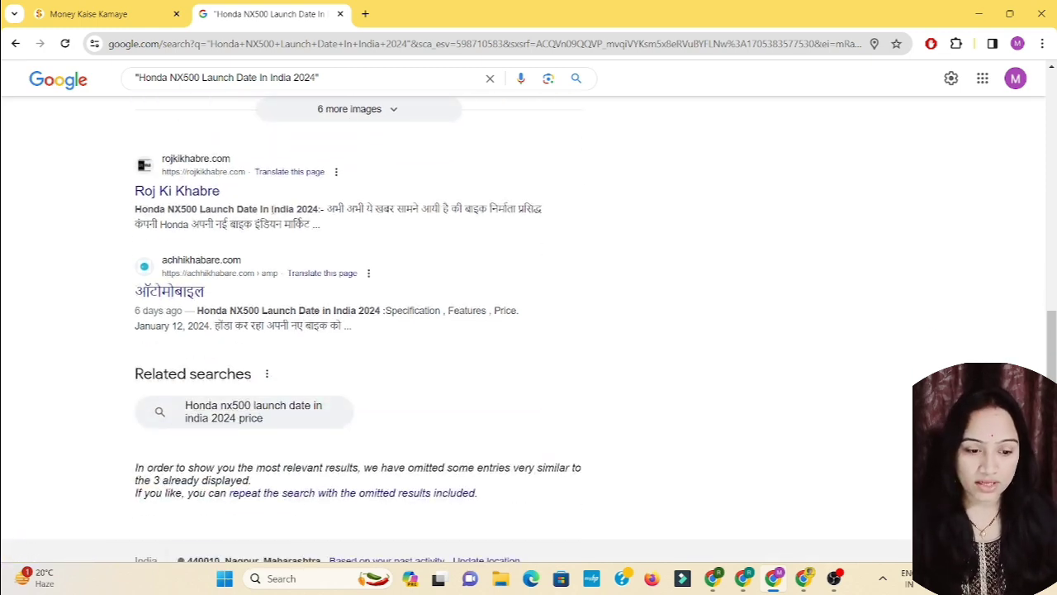
scroll(349, 268, up, 7)
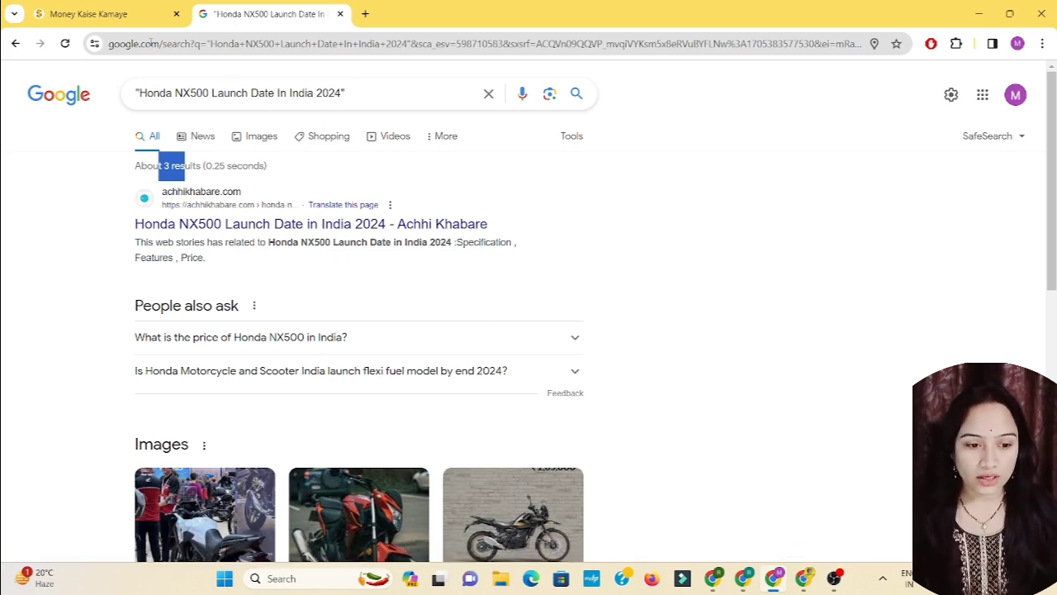
- Copy "Ysense Se Paise Kaise Kamaye" from the first Money Kaise Kamaye post title and search Google for it in quotation marks in a new tab
click(114, 15)
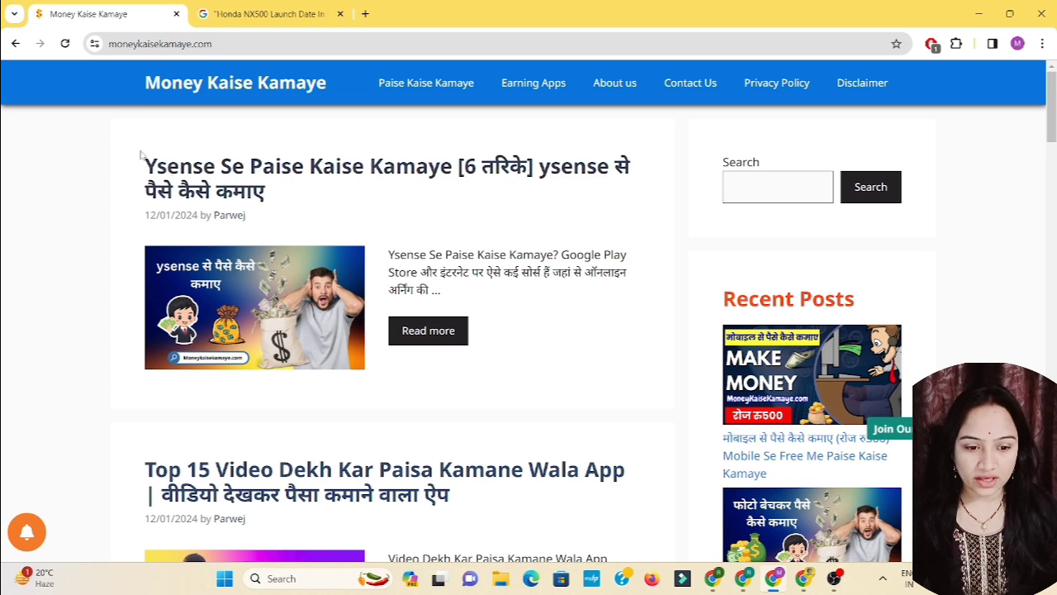
drag(140, 154, 451, 176)
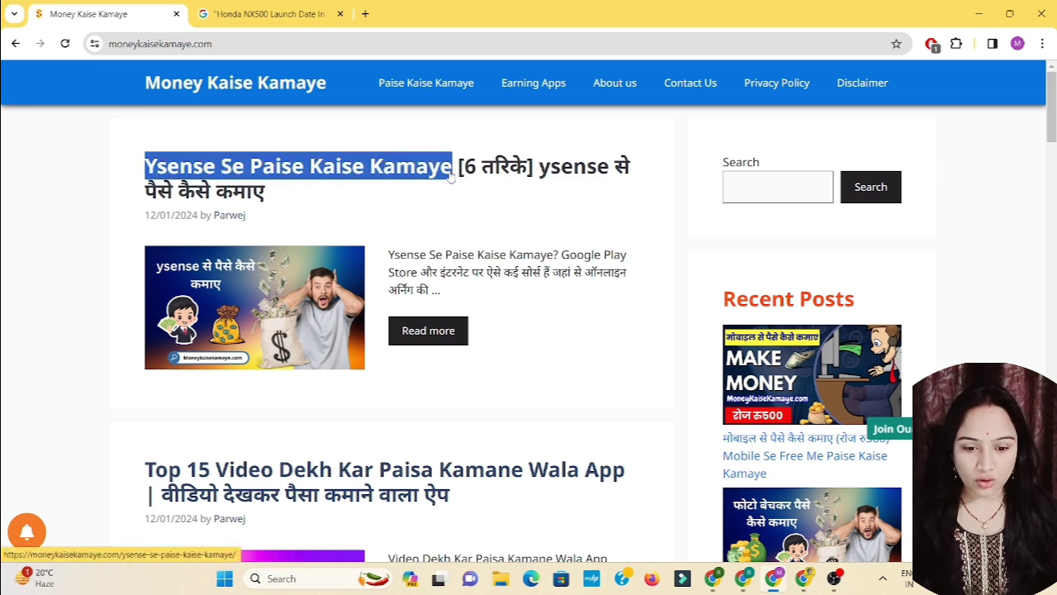
click(365, 14)
key(ctrl+v)
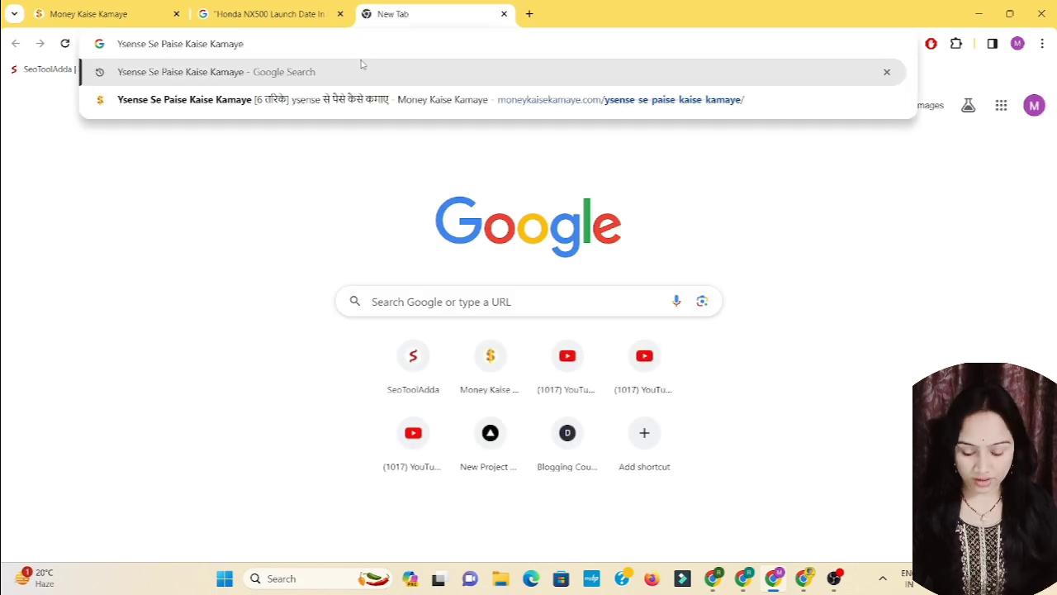
text(")
click(118, 46)
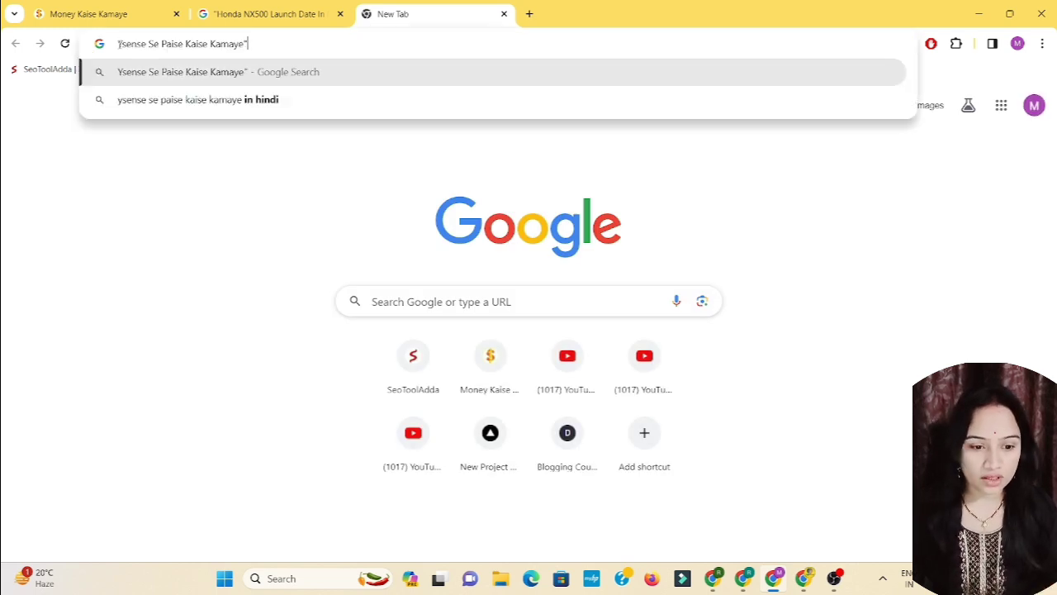
text(")
key(Return)
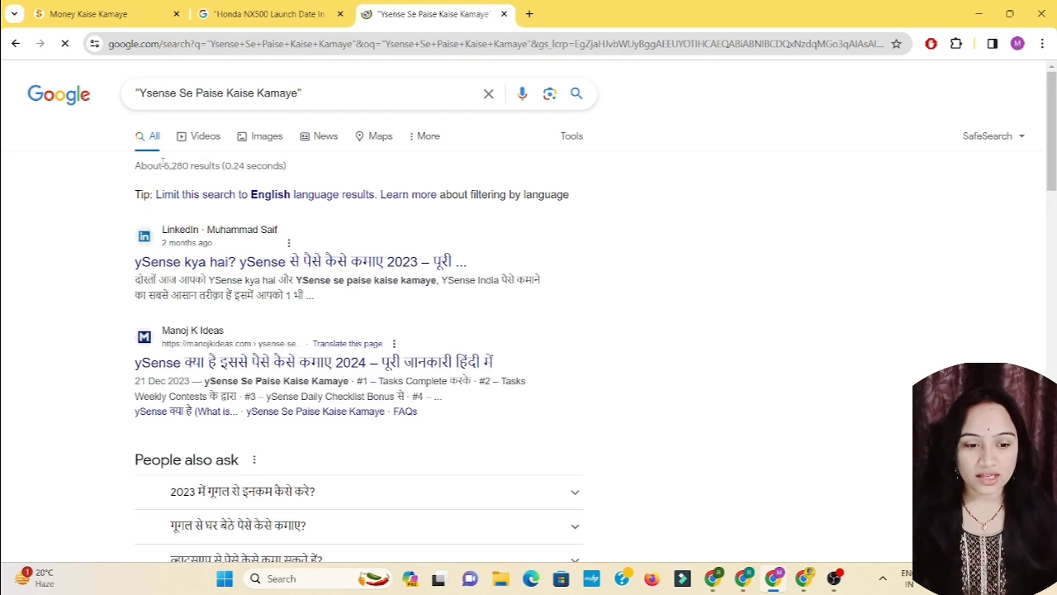
- Compare the result count of the Ysense exact-phrase search with that of the Honda NX500 search
drag(154, 160, 220, 164)
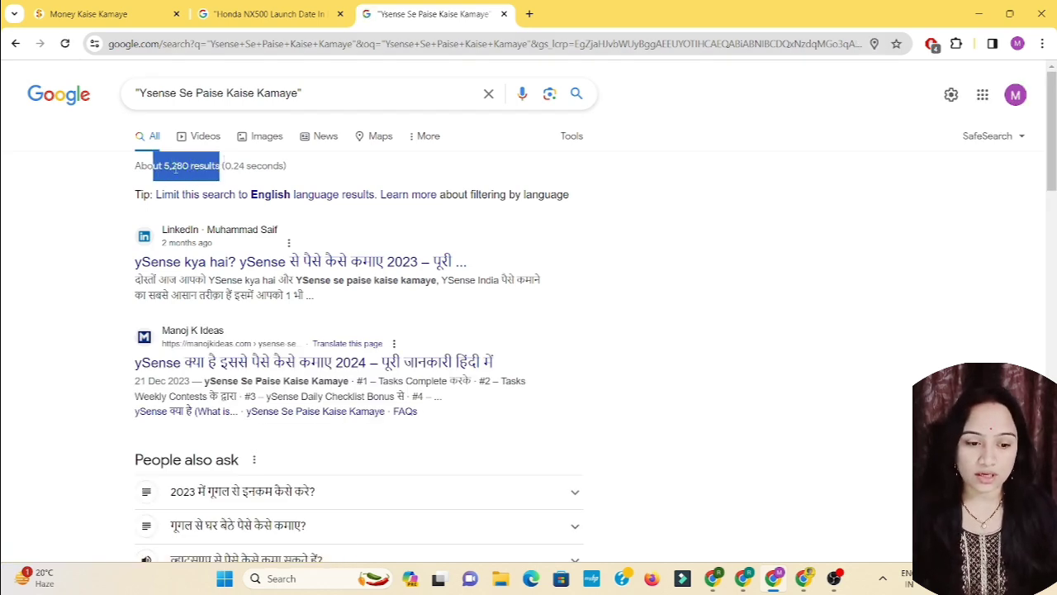
click(234, 6)
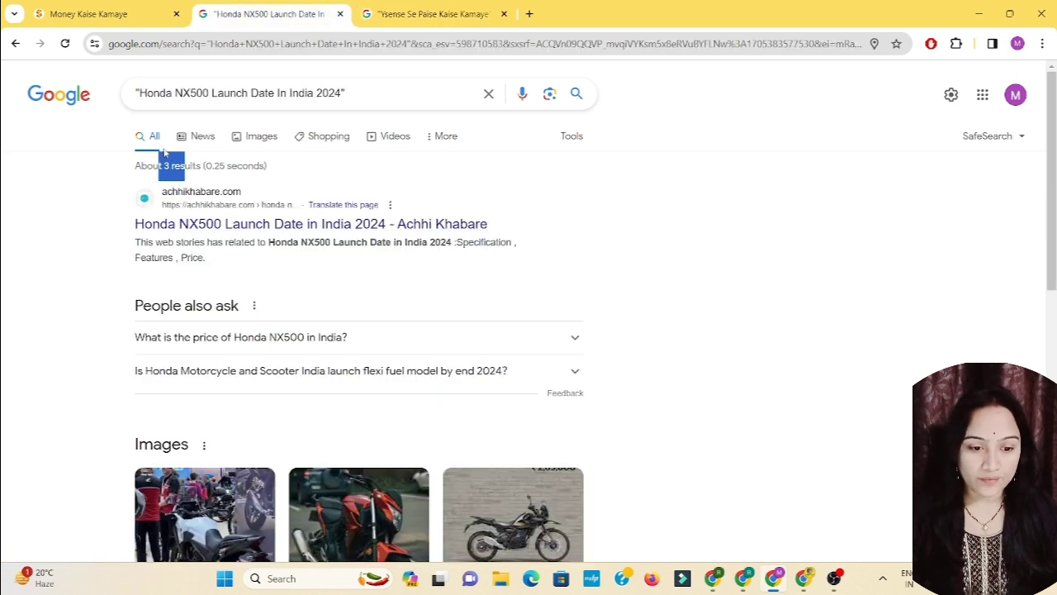
click(163, 165)
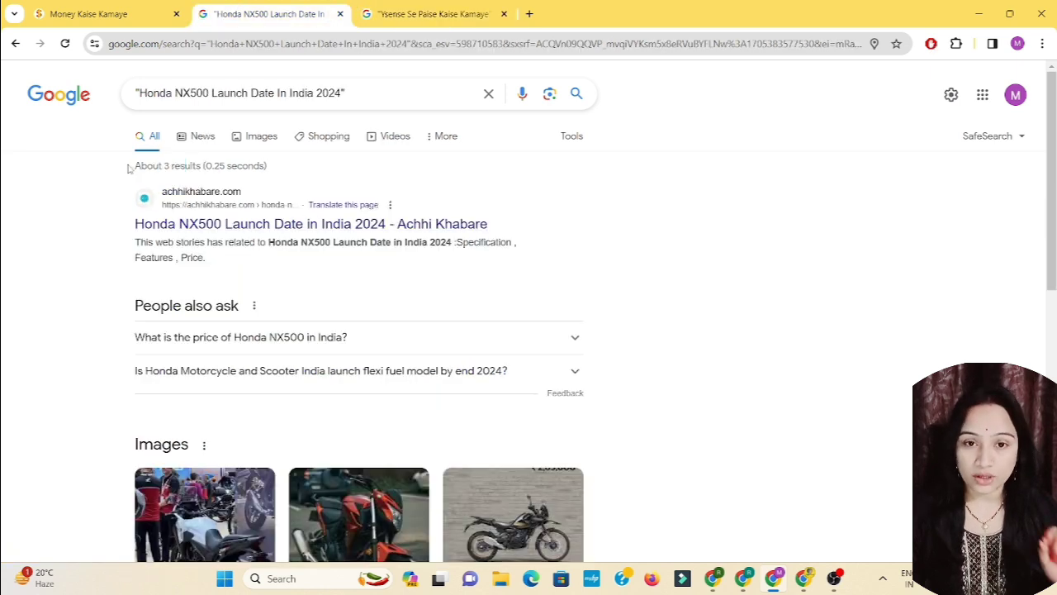
drag(135, 168, 248, 175)
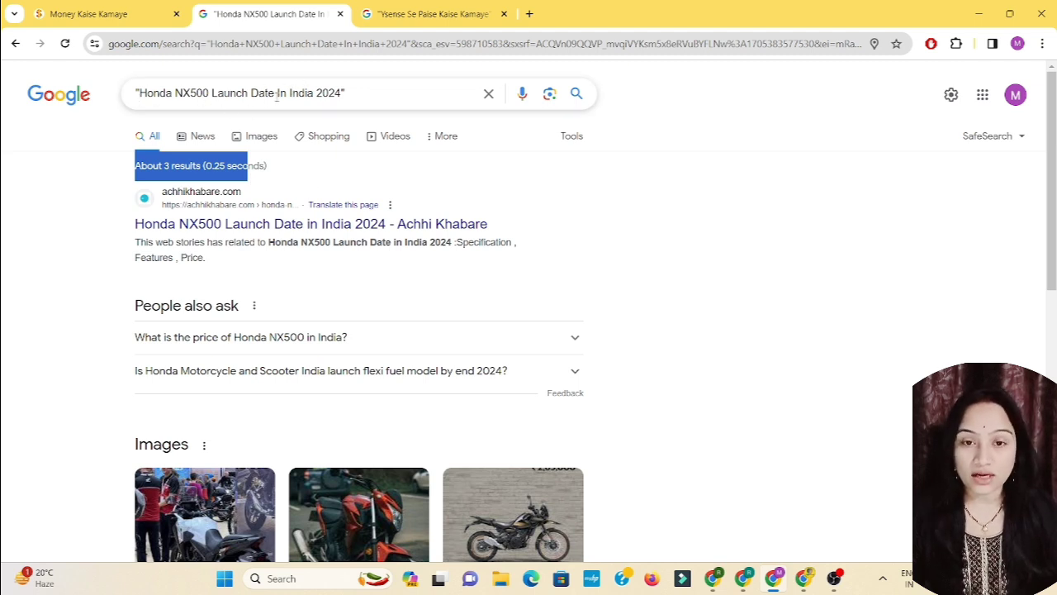
- Switch to the browser window with the YouTube channel and look through its videos and created playlists
click(805, 578)
scroll(718, 438, down, 1)
scroll(719, 436, down, 4)
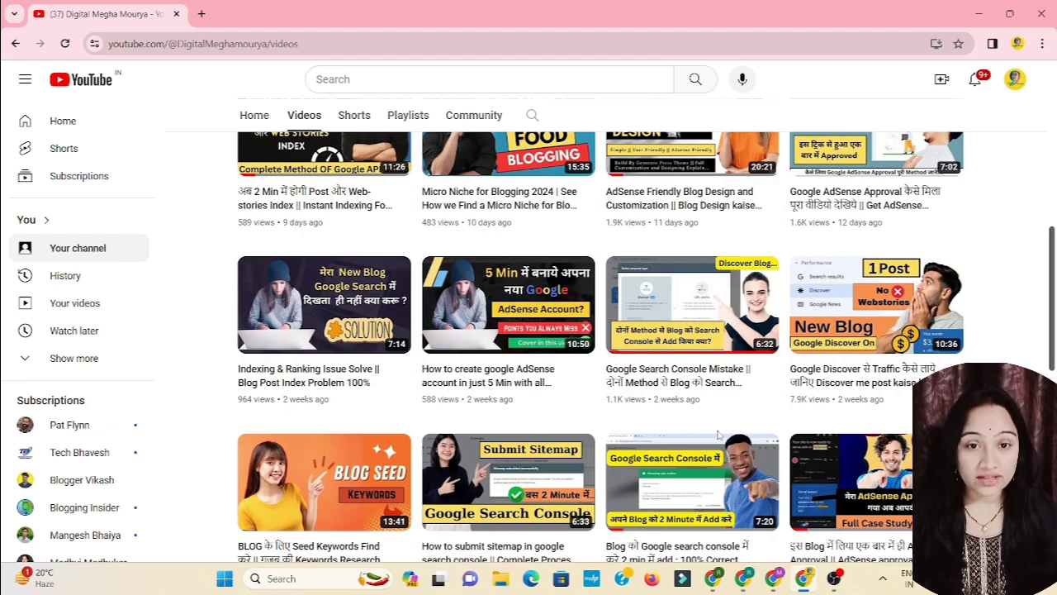
scroll(718, 436, up, 5)
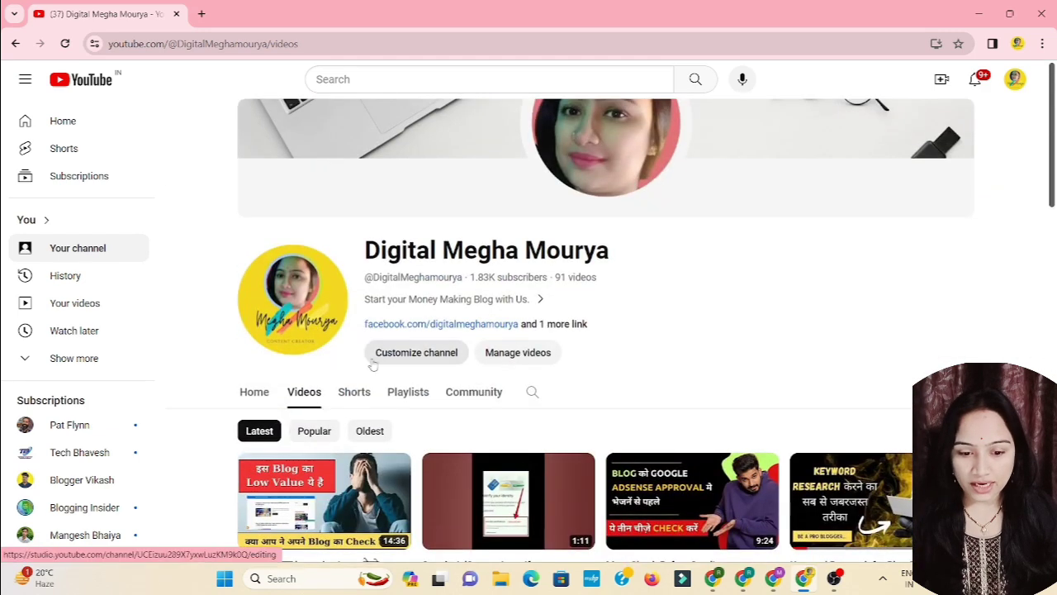
click(413, 395)
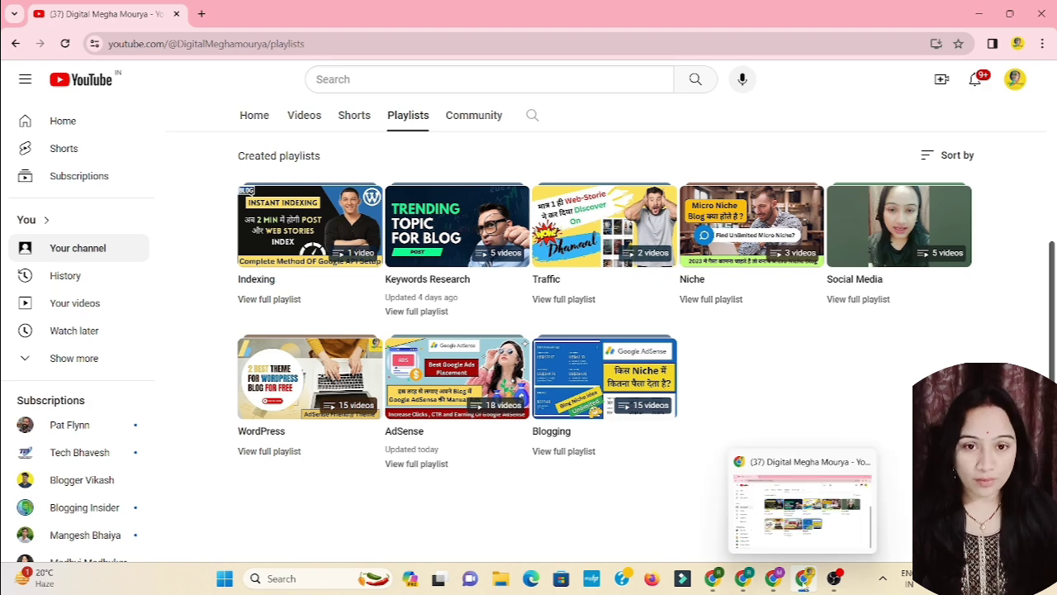
click(804, 580)
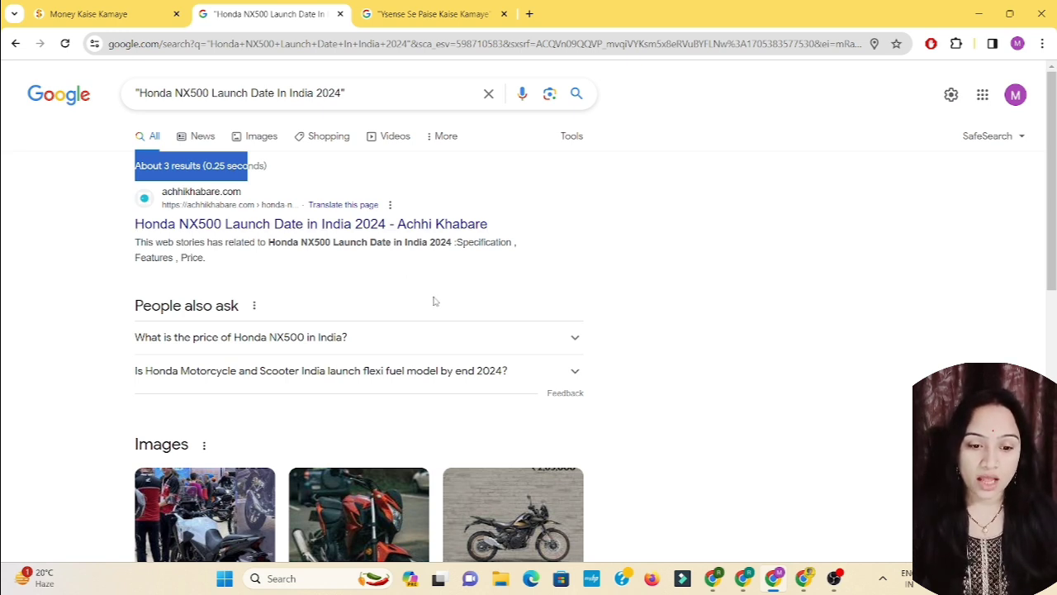
- Review the YouTube channel's playlists and the featured videos on its home page, and return to the Google results window
click(803, 578)
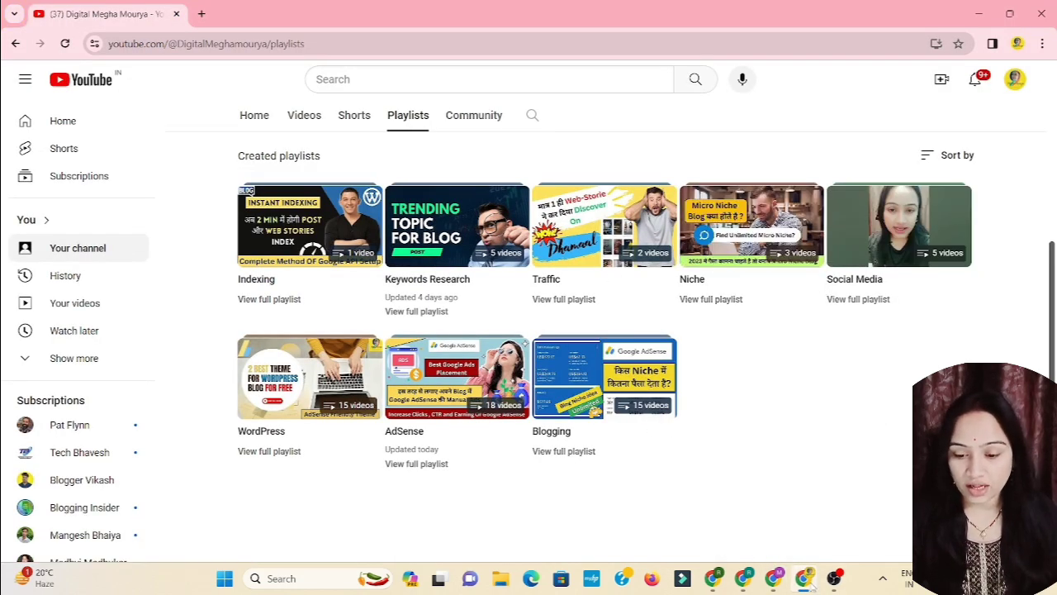
click(773, 578)
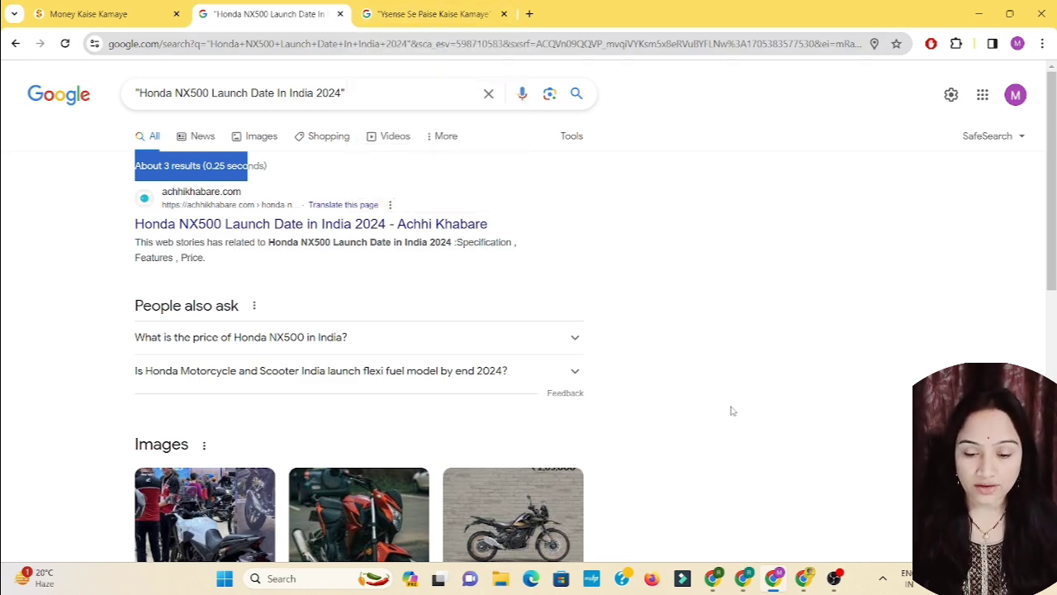
click(803, 578)
scroll(370, 208, up, 3)
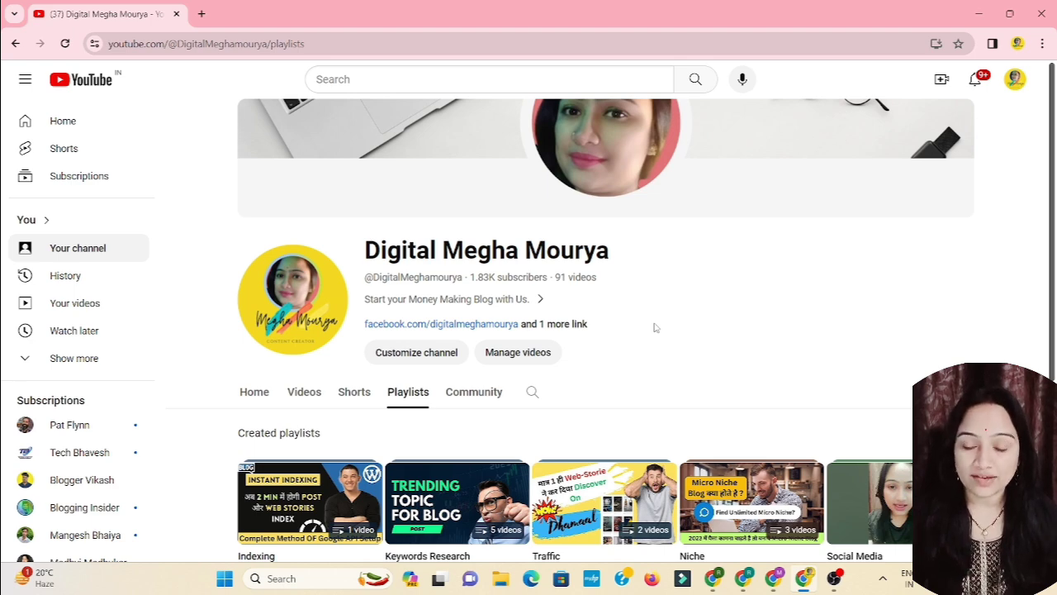
scroll(662, 386, down, 2)
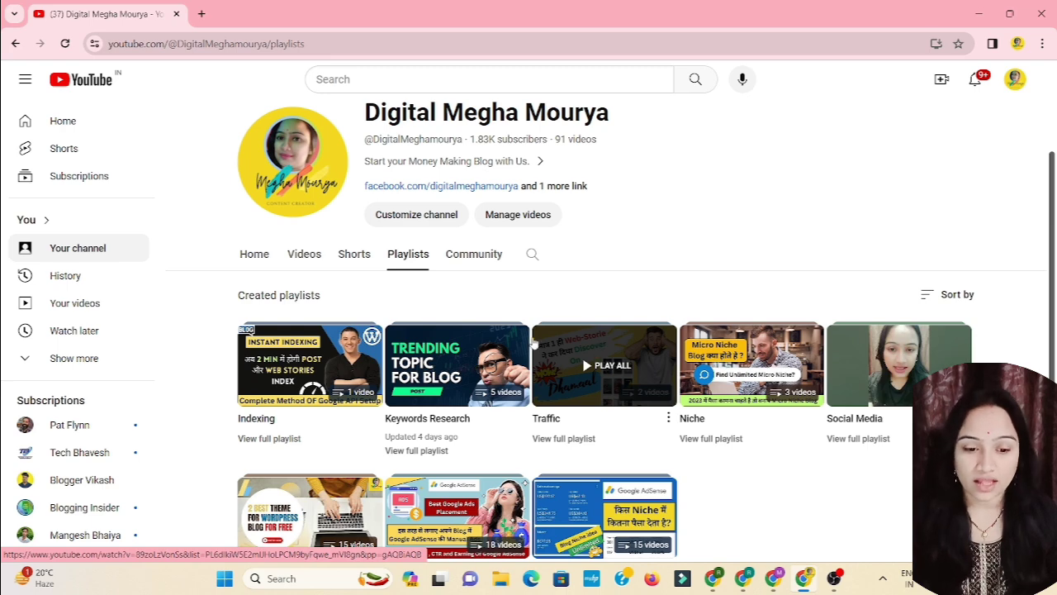
click(248, 255)
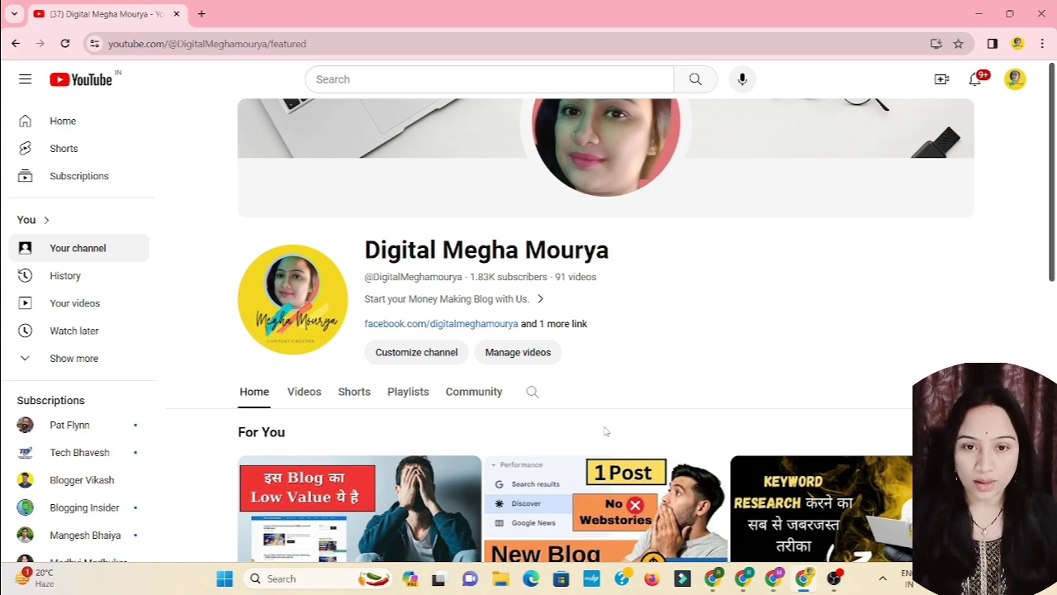
scroll(565, 472, down, 3)
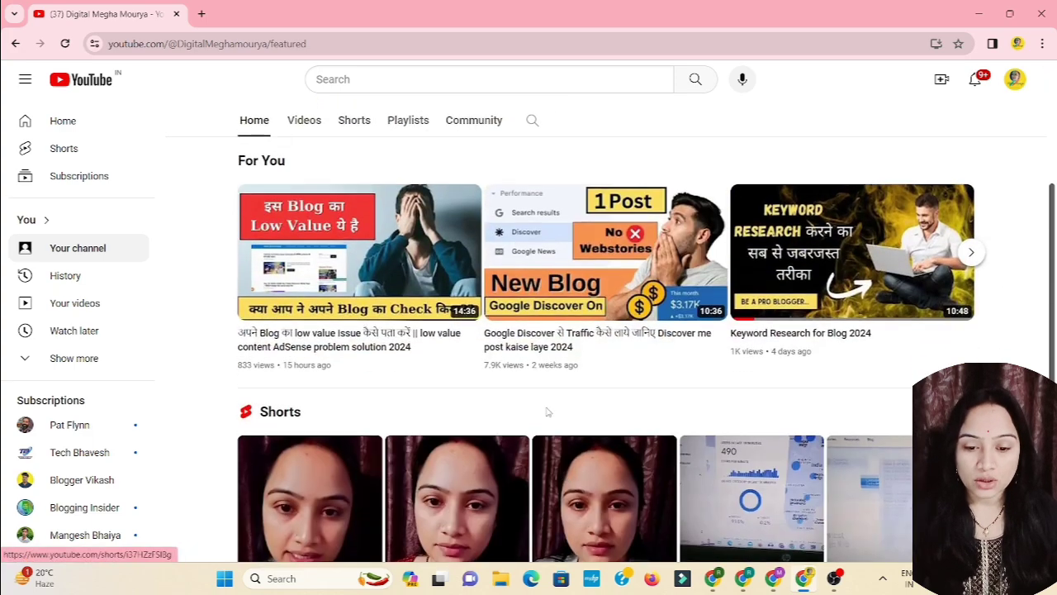
scroll(546, 410, up, 3)
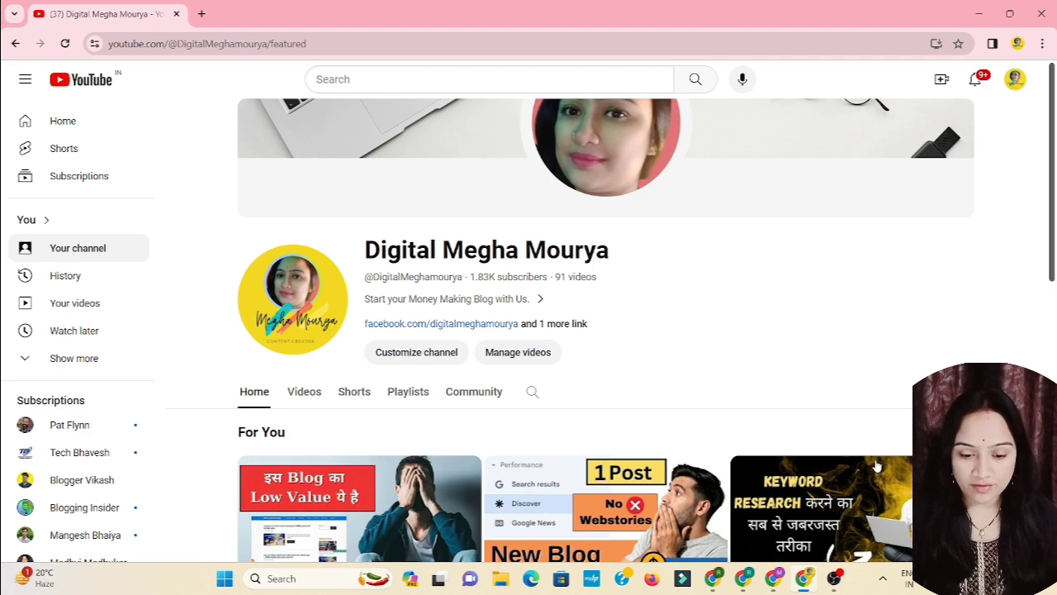
click(803, 579)
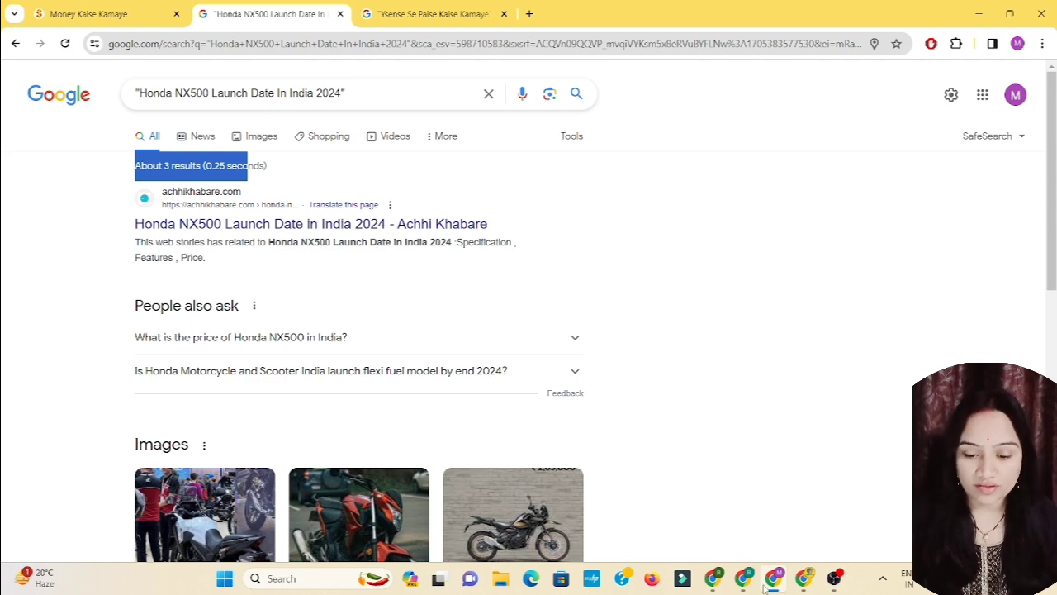
- Look through the post titles on the Money Kaise Kamaye home page for another keyword
mouse_move(741, 581)
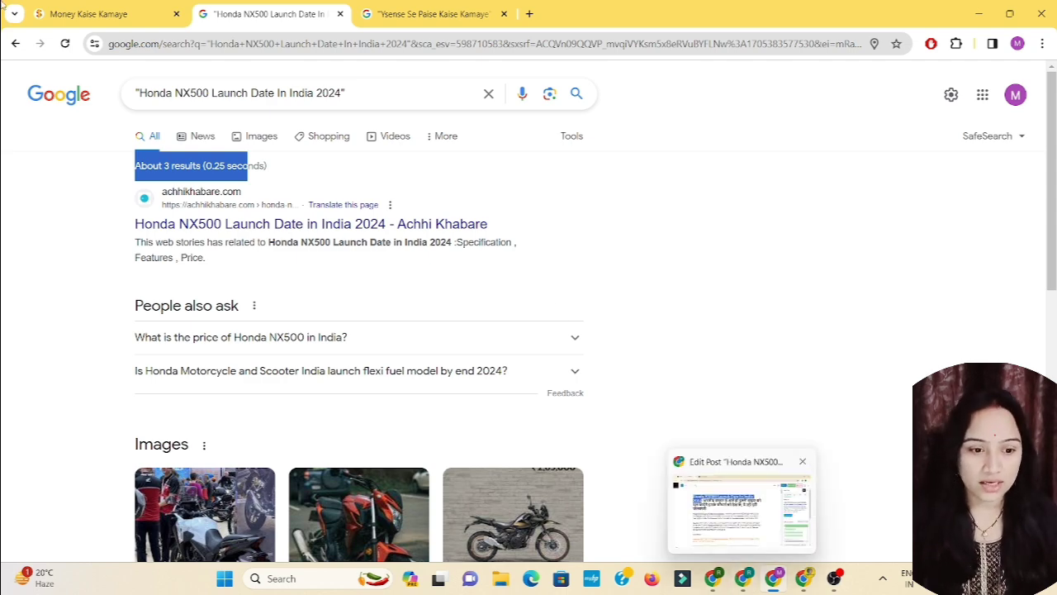
click(89, 16)
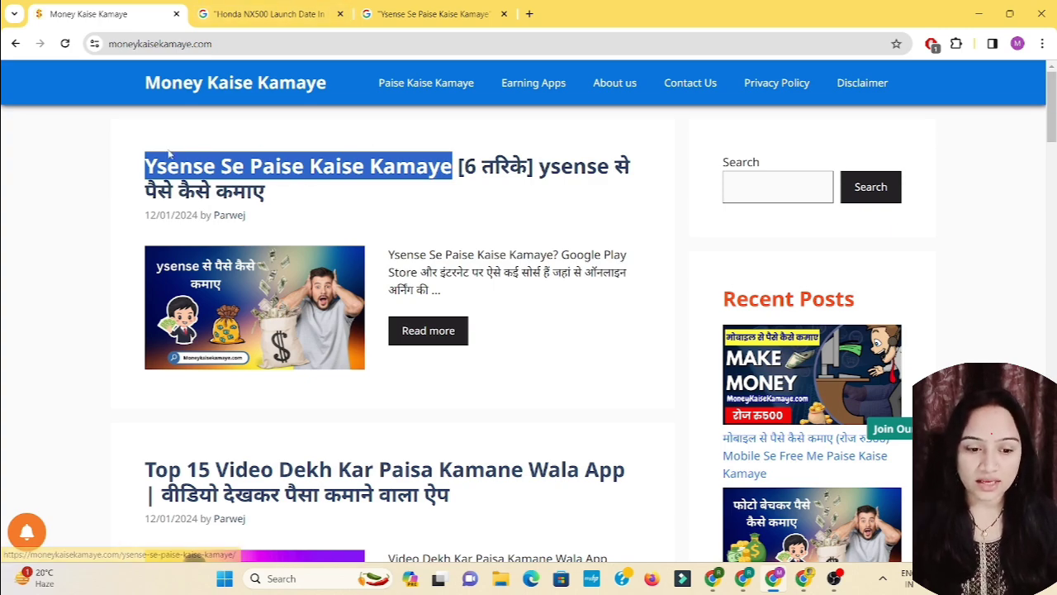
scroll(103, 231, down, 4)
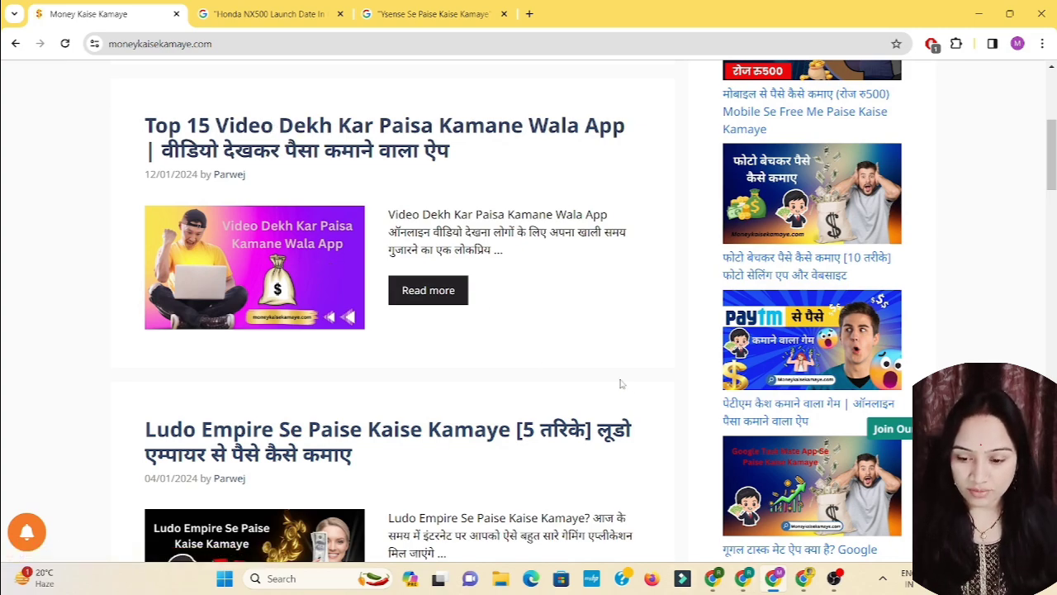
- Switch to the Roj Ki Khabre WordPress window, return to the posts list and open the Nothing Phone 2a post for editing
click(735, 578)
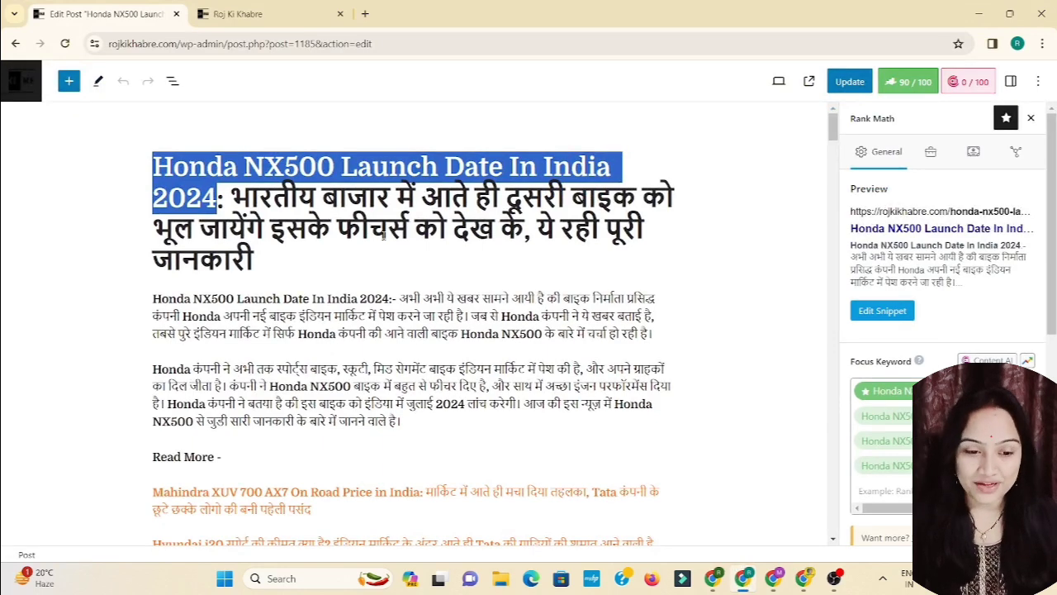
key(alt+Left)
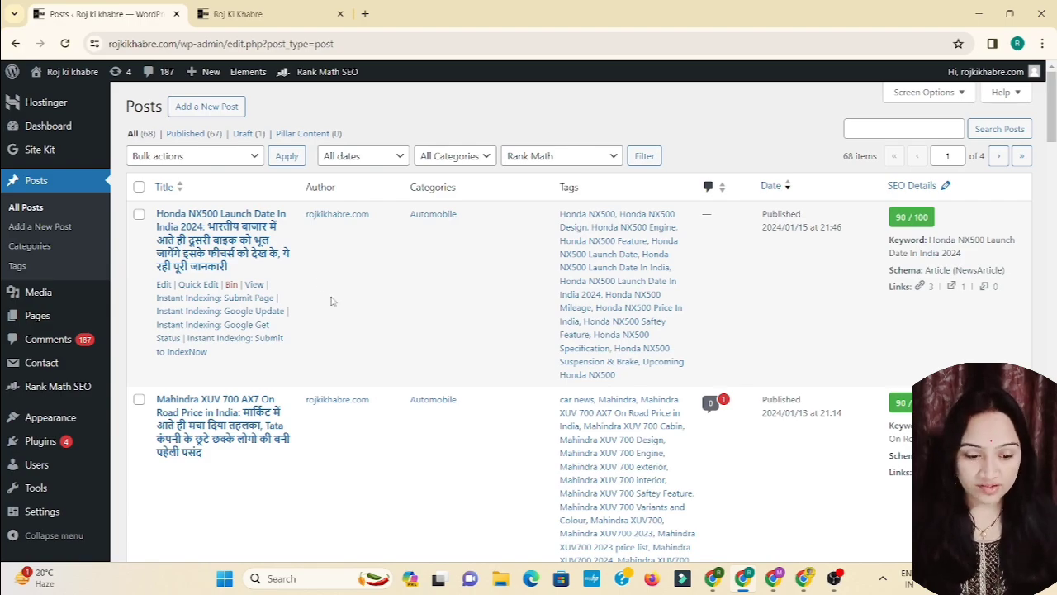
scroll(337, 314, down, 15)
scroll(339, 314, down, 4)
click(164, 358)
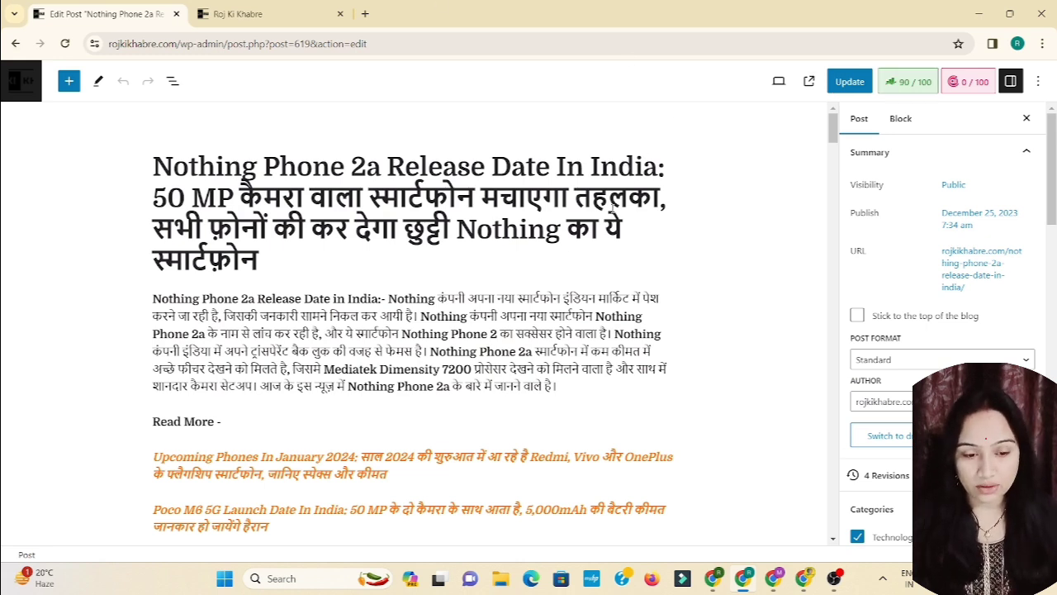
- Show the post's Rank Math SEO details and copy "Nothing Phone 2a Release Date In India" from its title
double_click(190, 166)
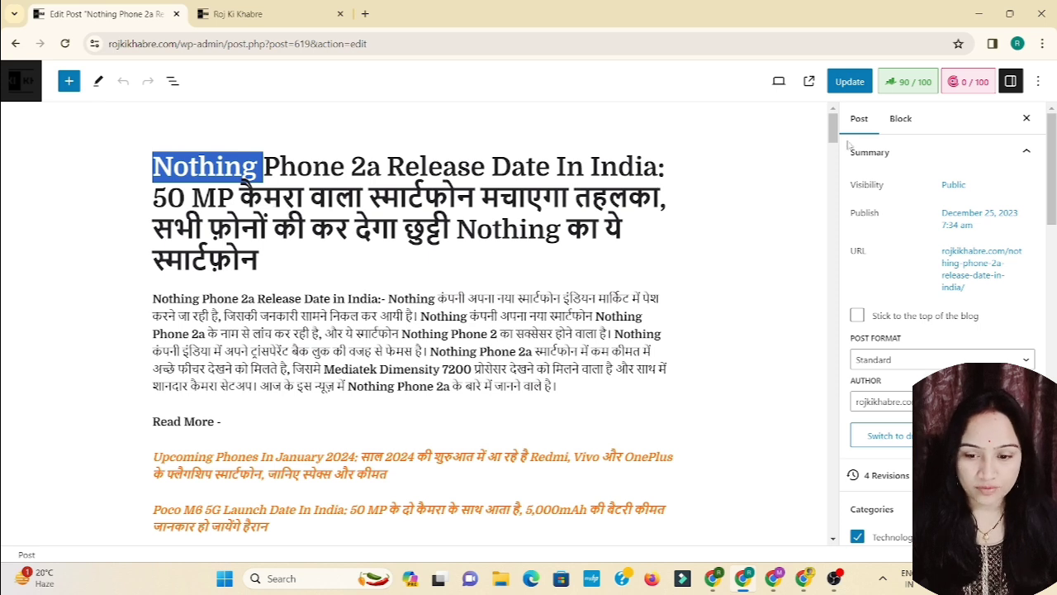
click(898, 80)
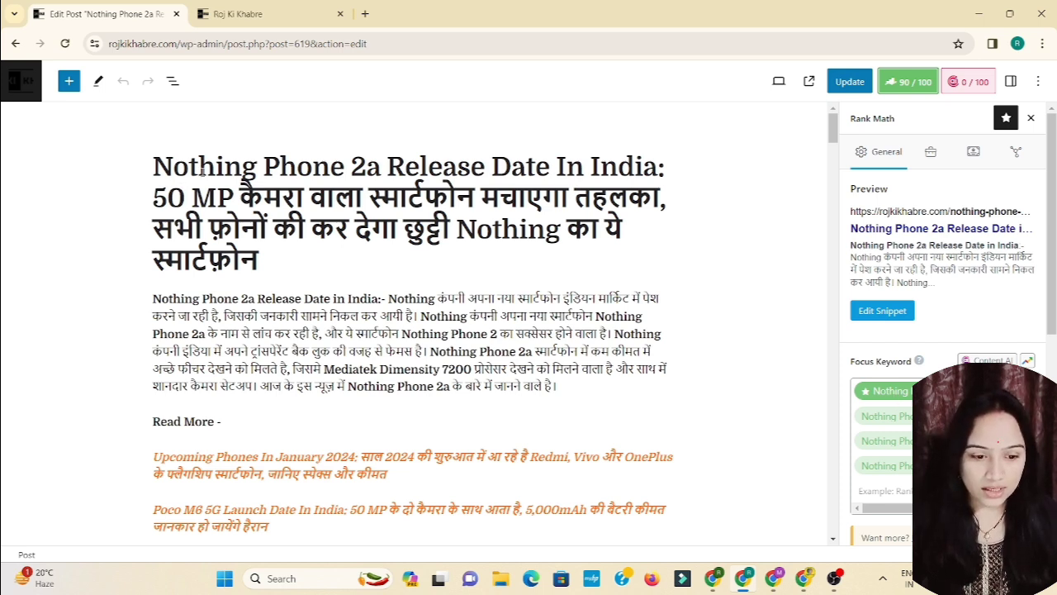
drag(154, 161, 537, 166)
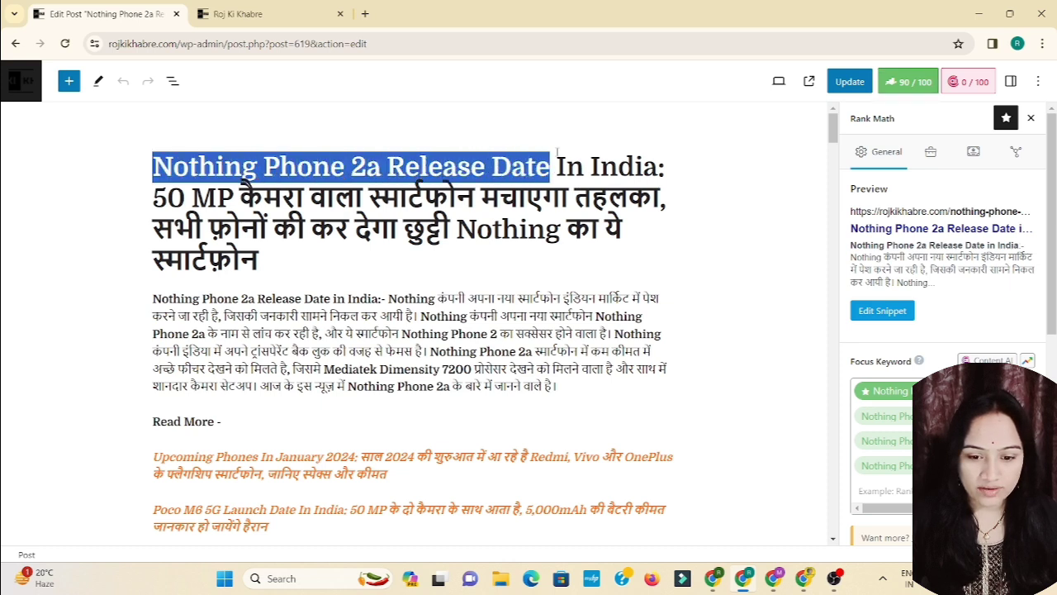
click(603, 159)
drag(155, 166, 658, 167)
right_click(602, 164)
click(642, 233)
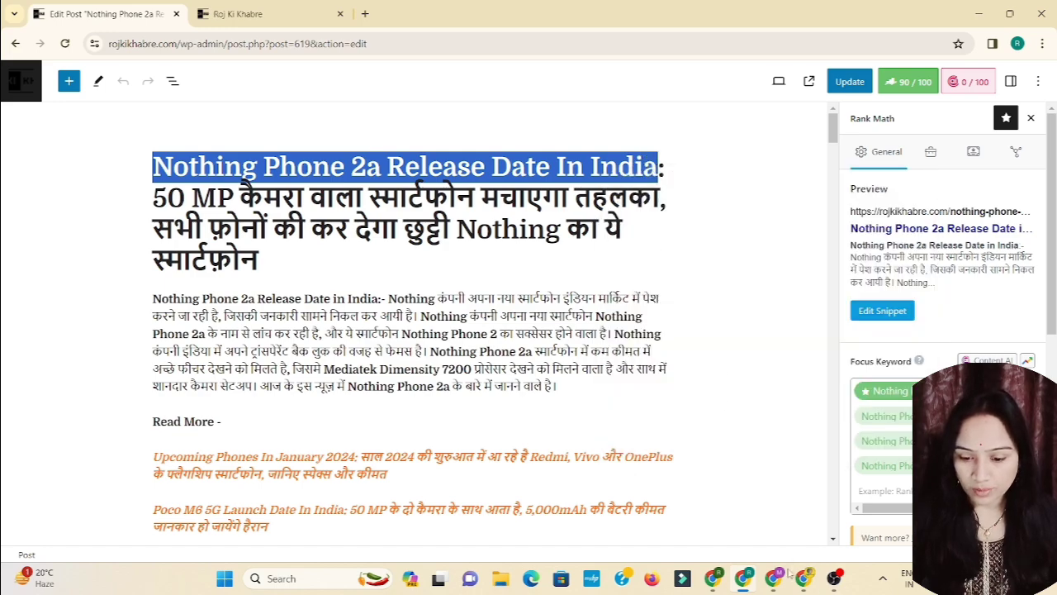
- Search Google for "Nothing Phone 2a Release Date in India" without quotation marks in a new tab and look over the results
click(745, 580)
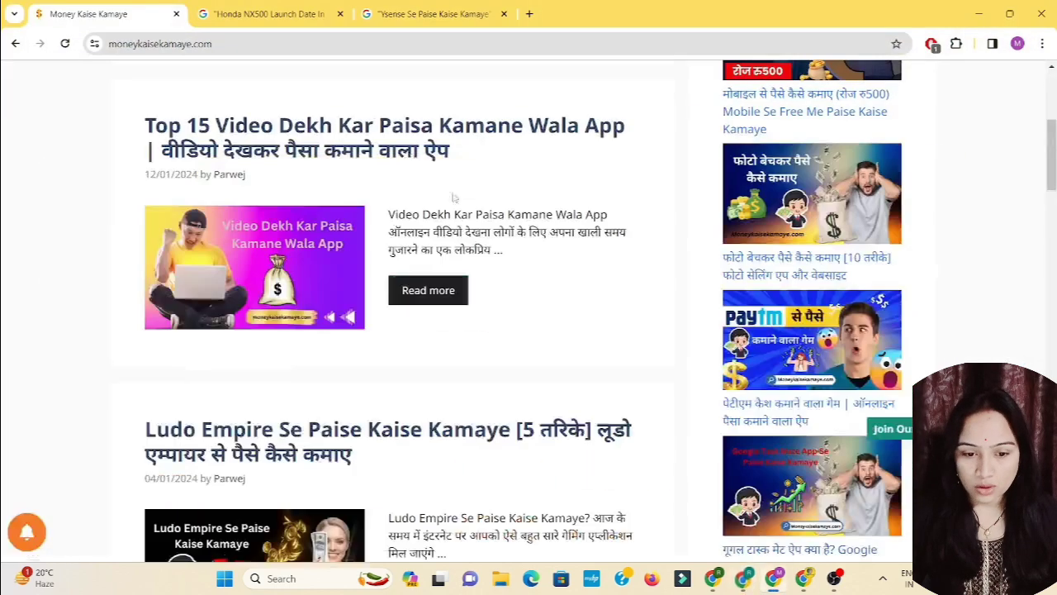
click(530, 14)
key(ctrl+v)
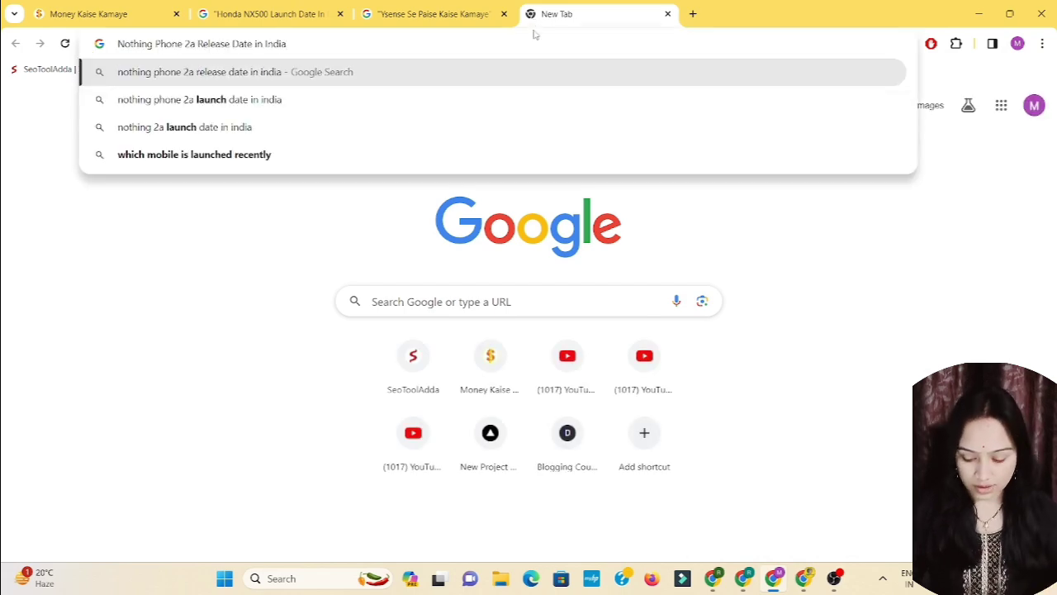
key(Return)
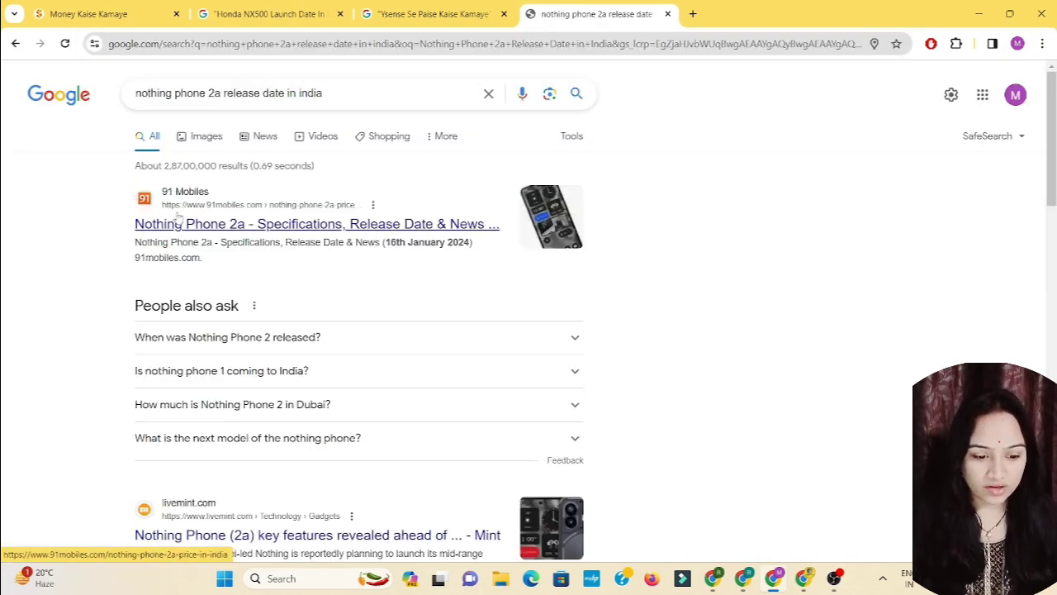
scroll(177, 217, down, 6)
scroll(198, 258, up, 1)
scroll(196, 258, up, 5)
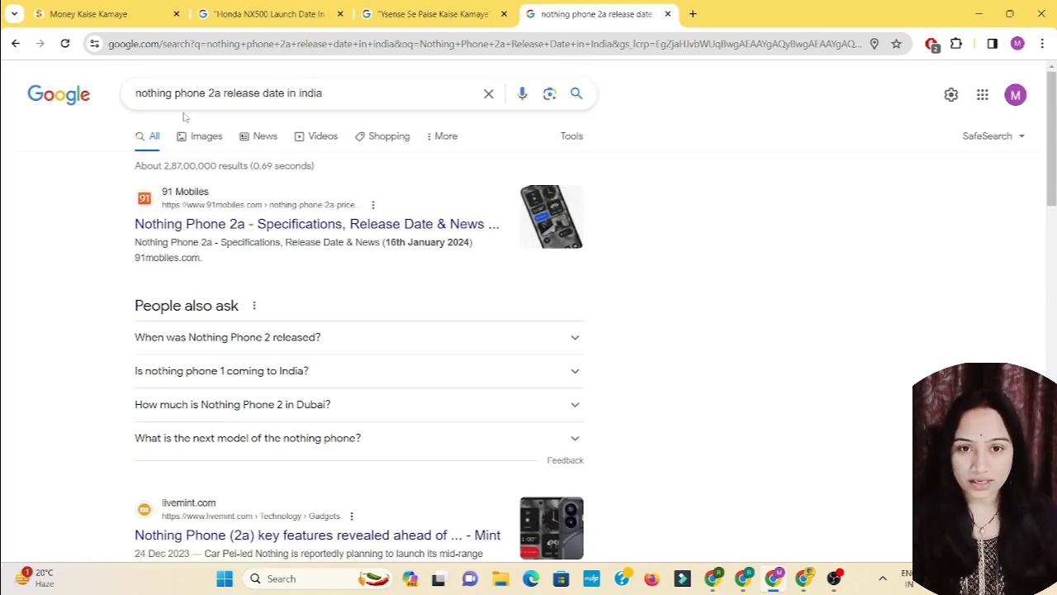
- Enclose the Nothing Phone 2a query in double quotation marks and search Google for the exact phrase
click(743, 578)
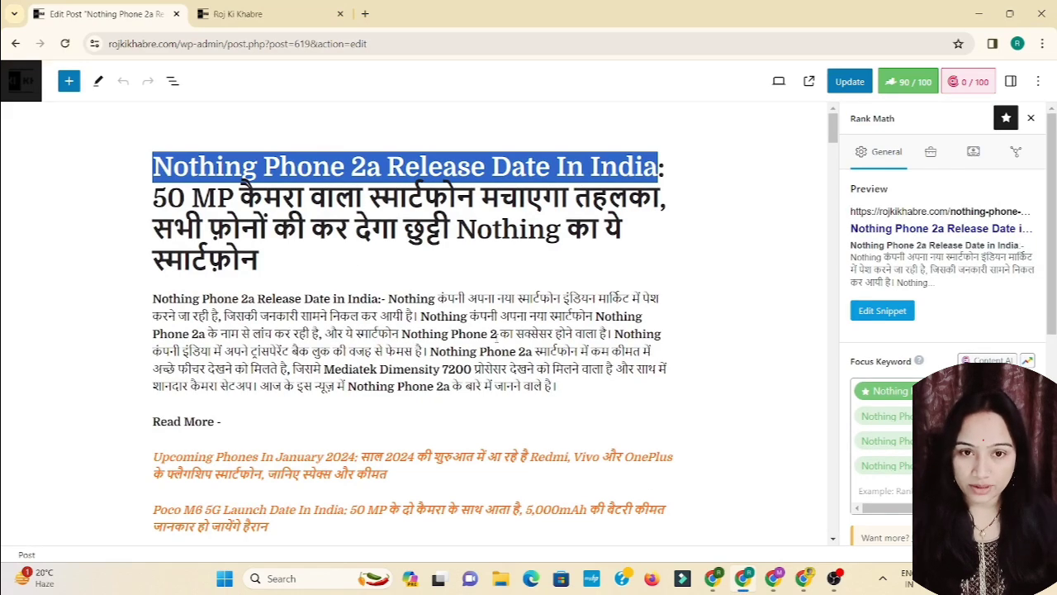
click(742, 580)
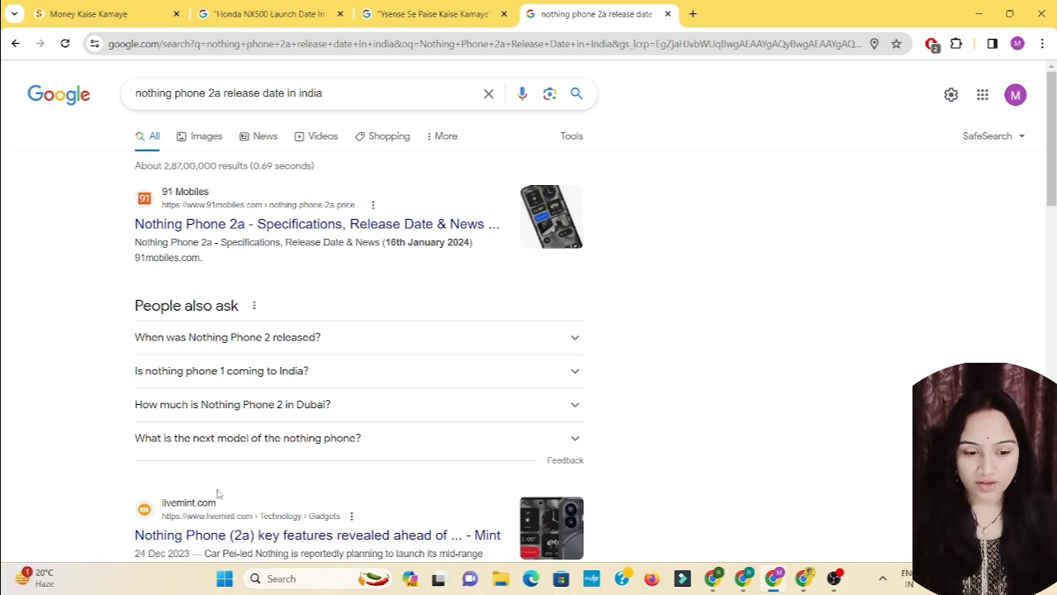
click(335, 94)
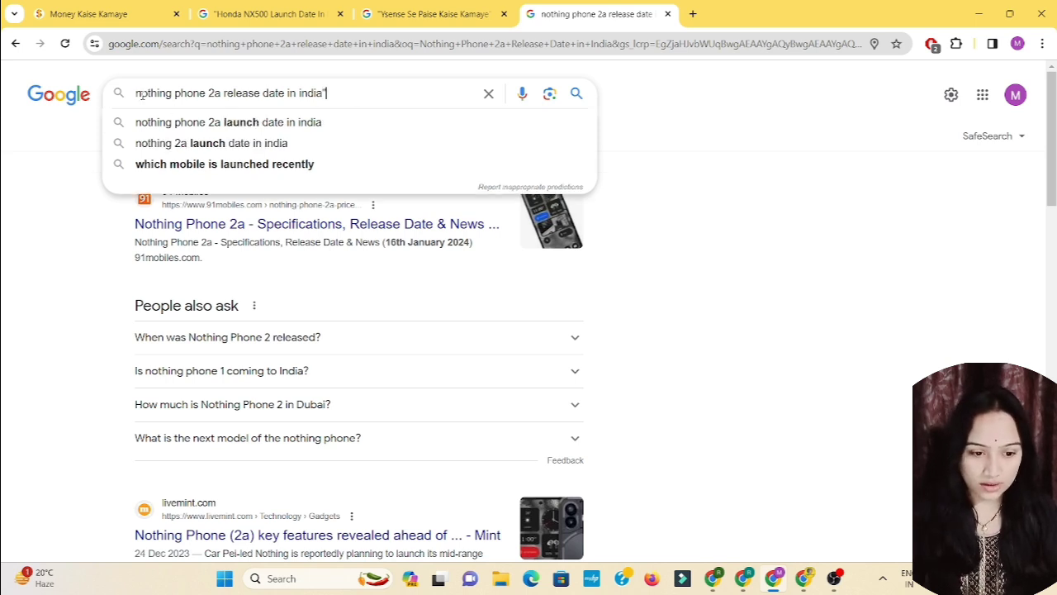
text(")
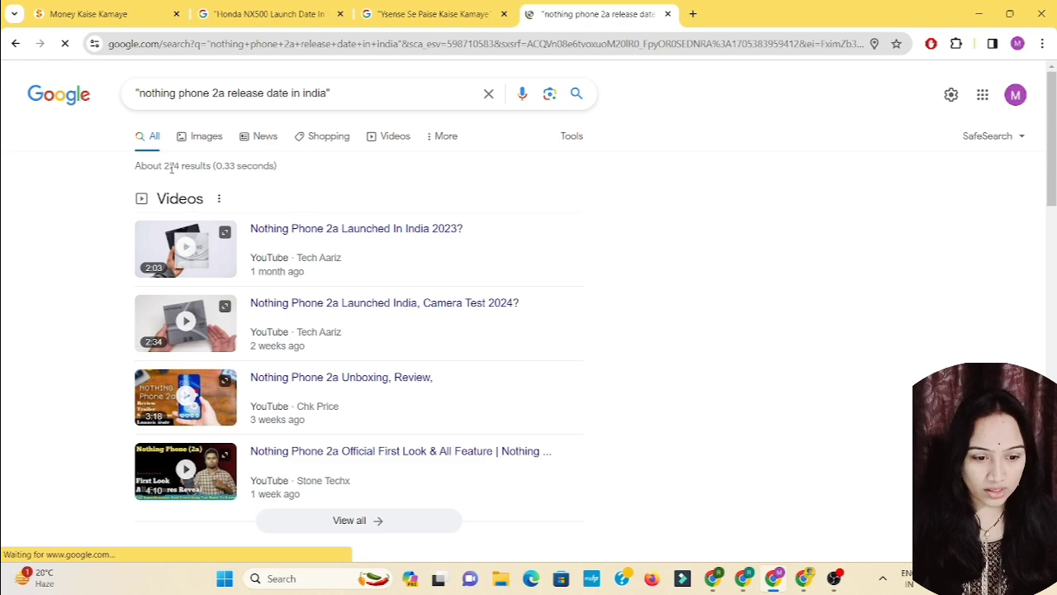
- Examine the result count and the competing sites listed for the exact-phrase Nothing Phone 2a search
double_click(167, 166)
click(58, 207)
scroll(58, 208, down, 3)
scroll(59, 208, down, 2)
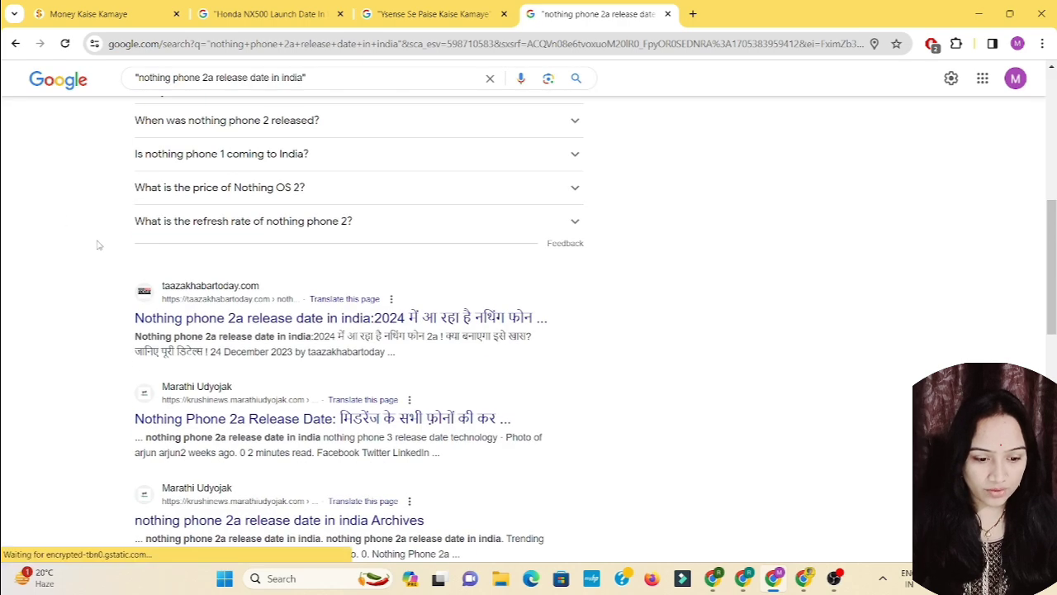
scroll(261, 388, down, 4)
scroll(259, 385, down, 10)
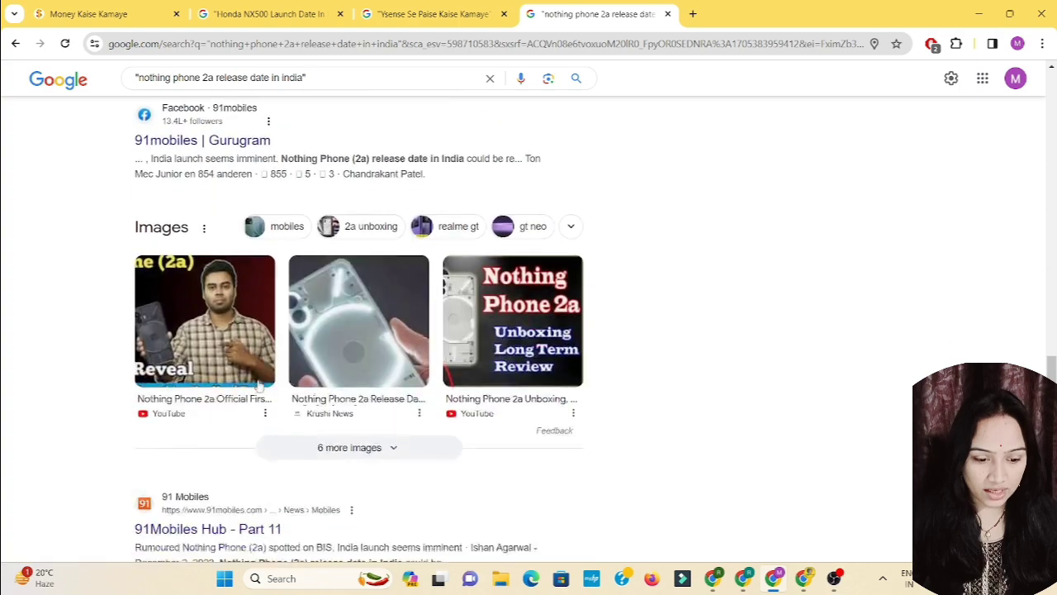
scroll(259, 382, down, 3)
scroll(258, 382, up, 3)
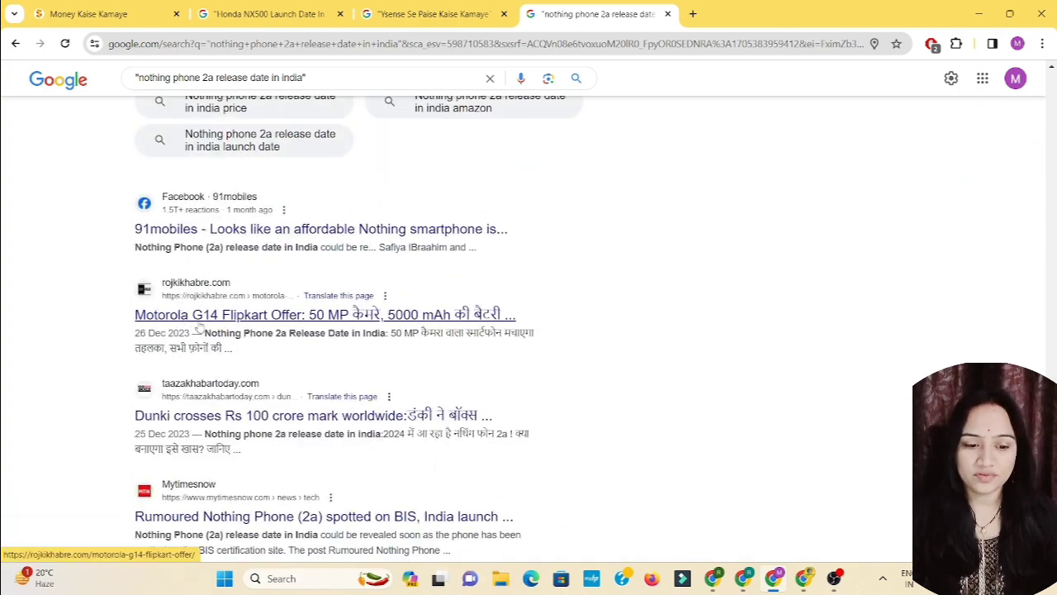
scroll(185, 317, up, 15)
scroll(206, 203, down, 10)
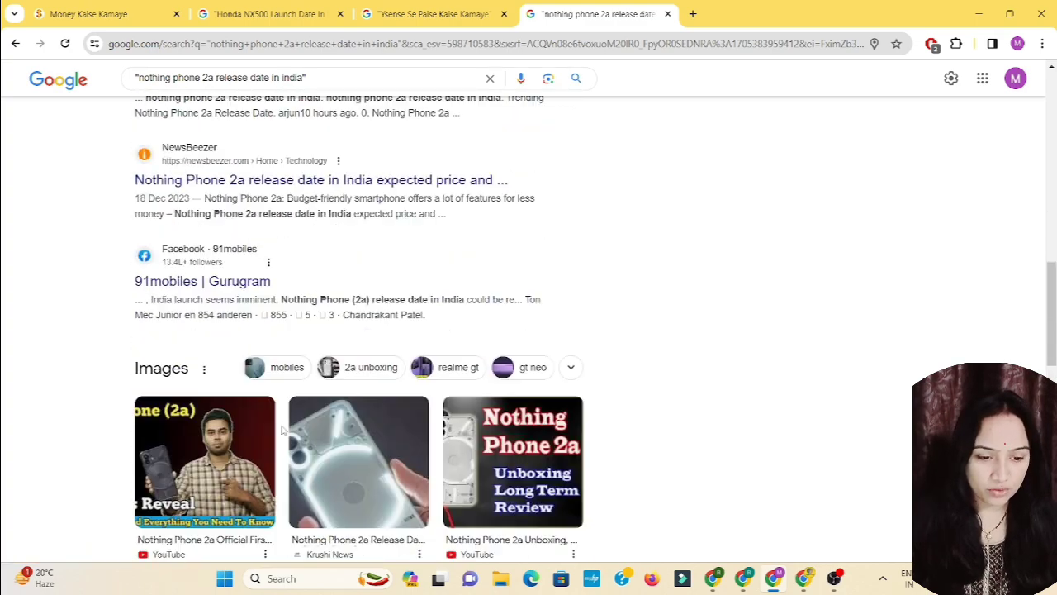
scroll(205, 450, down, 3)
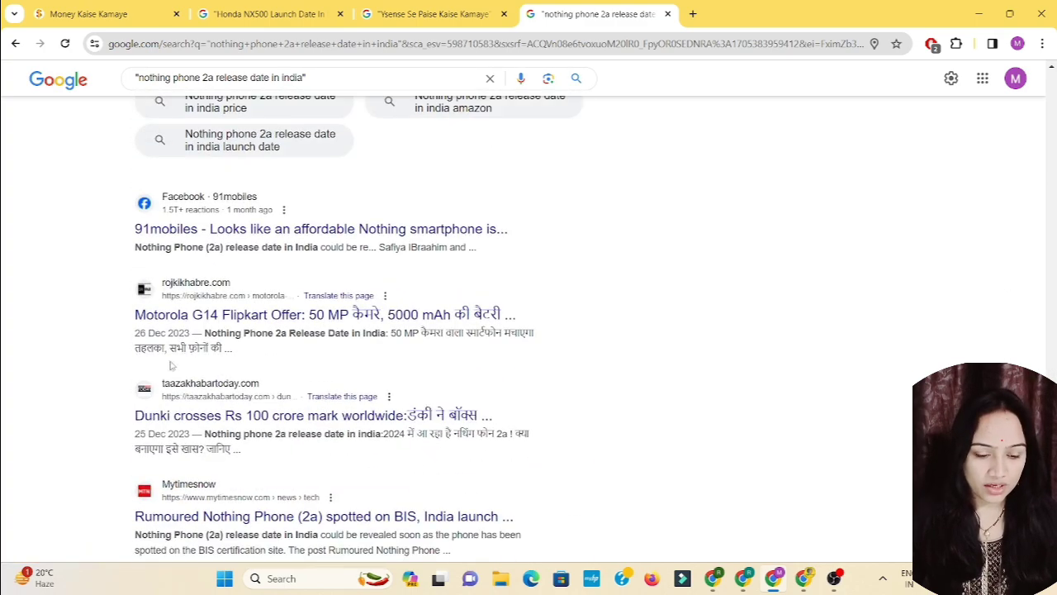
- Highlight the rojkikhabre.com result title and check the remaining exact-phrase Nothing Phone 2a results down to the end of the page
drag(122, 306, 516, 315)
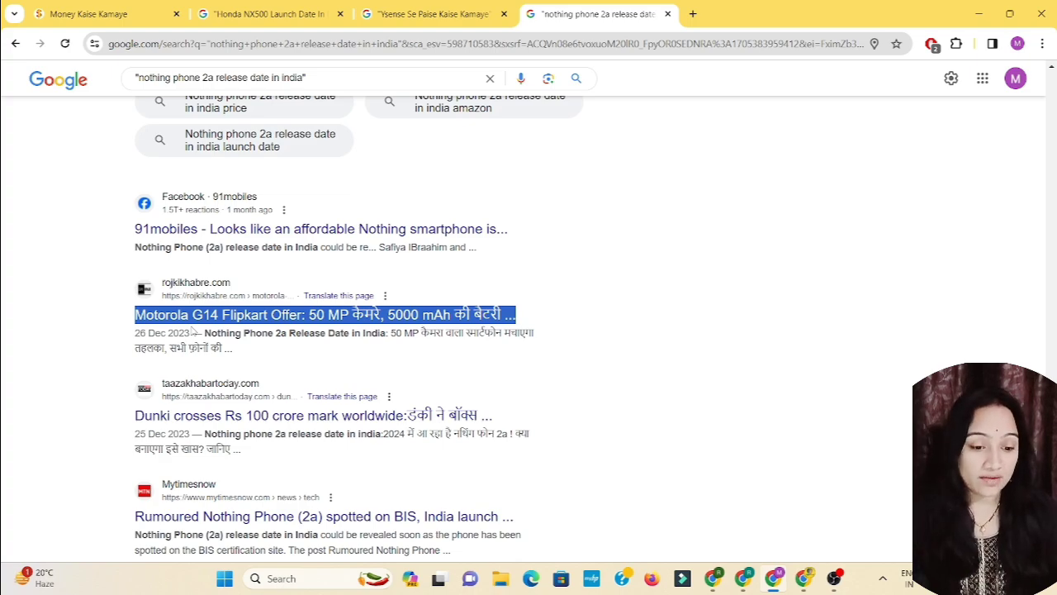
scroll(159, 332, down, 10)
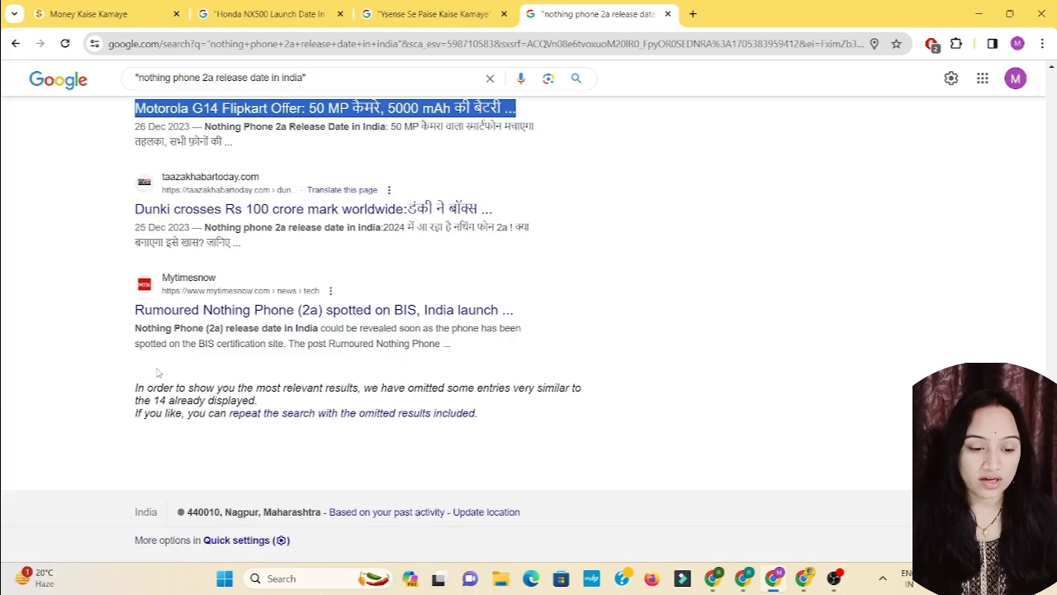
scroll(159, 382, up, 10)
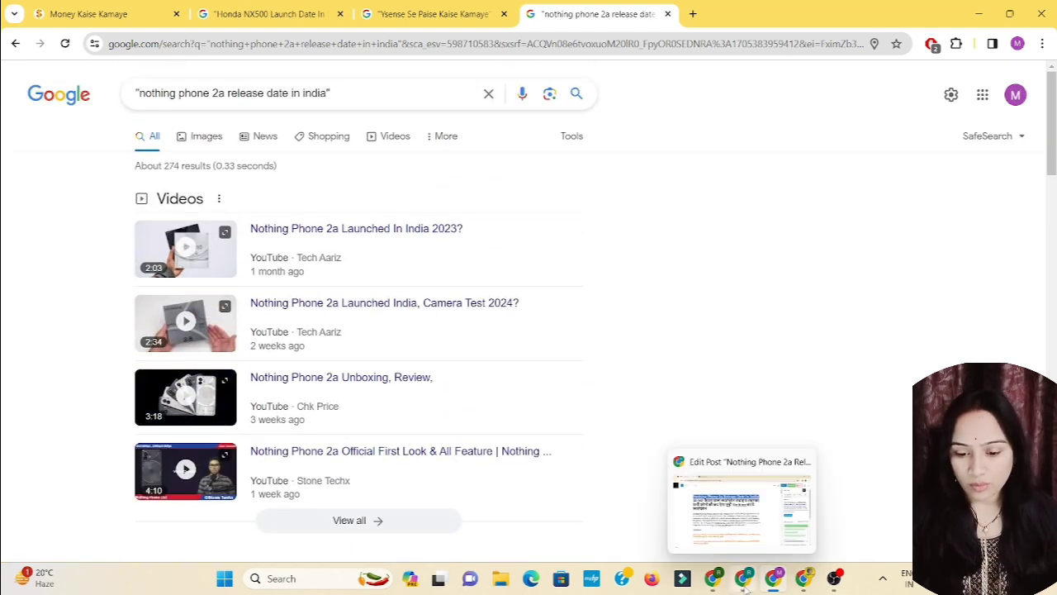
- Return to the post editor and copy "Nothing Phone 2a Release Date In India" from the post title
click(743, 578)
click(176, 210)
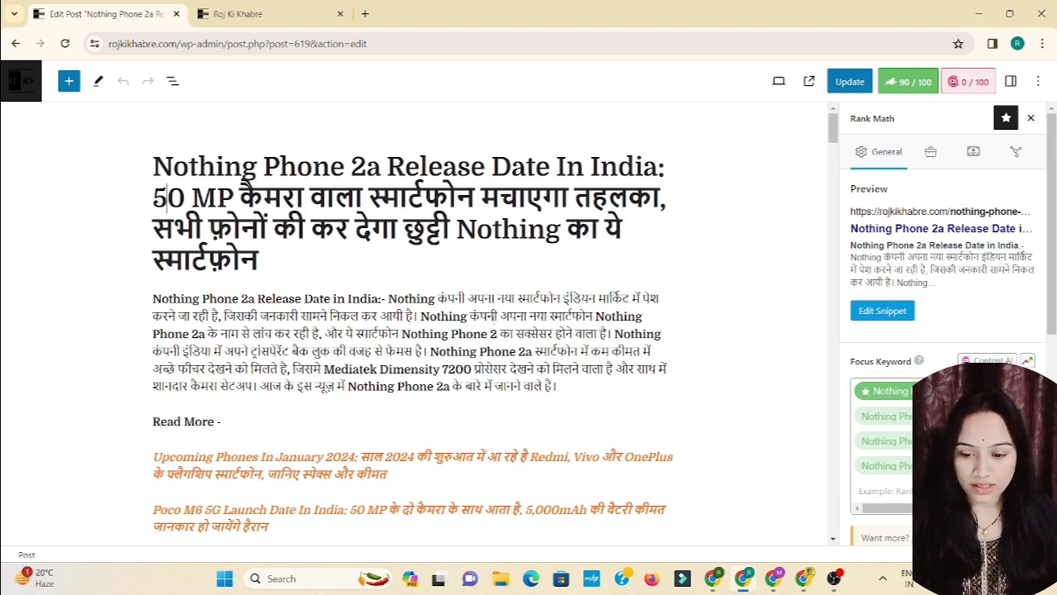
scroll(350, 225, down, 3)
scroll(233, 163, up, 3)
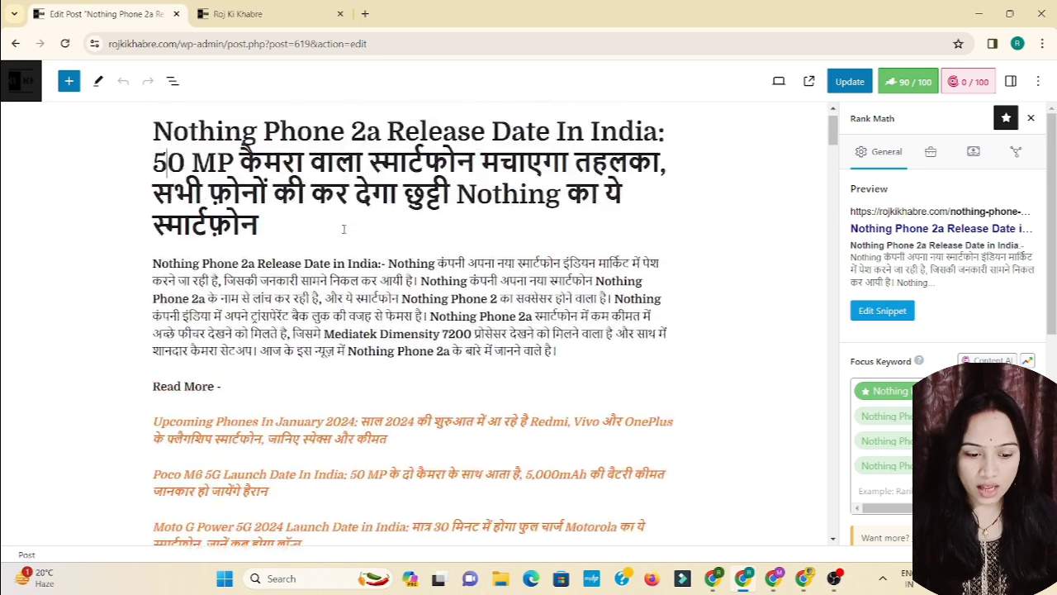
drag(155, 164, 659, 165)
right_click(623, 161)
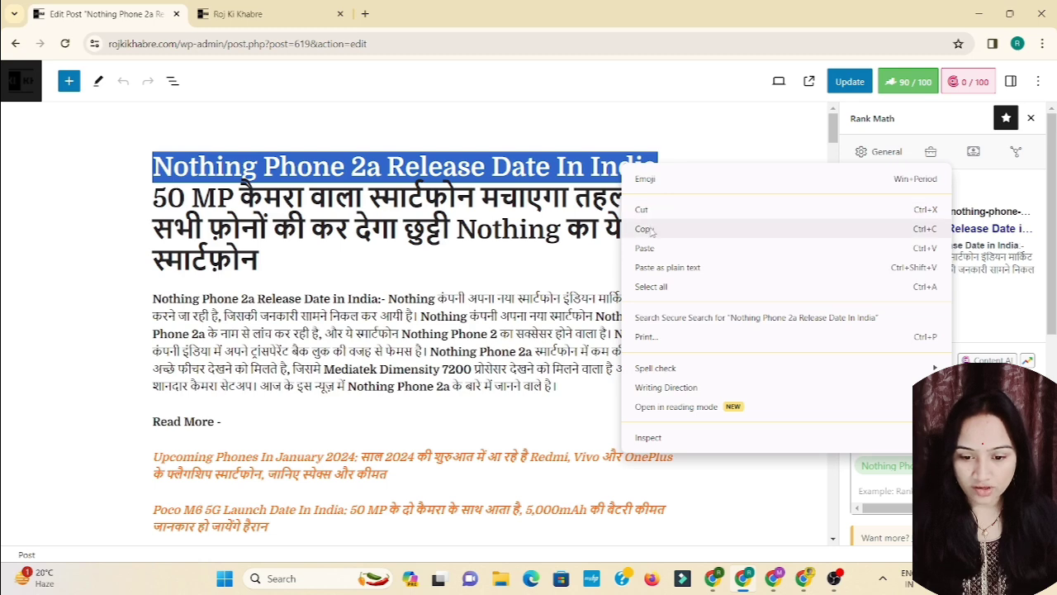
click(654, 224)
- Replace the quoted Google query with the copied phrase "Nothing Phone 2a Release Date in India" without quotation marks and run the search
mouse_move(737, 584)
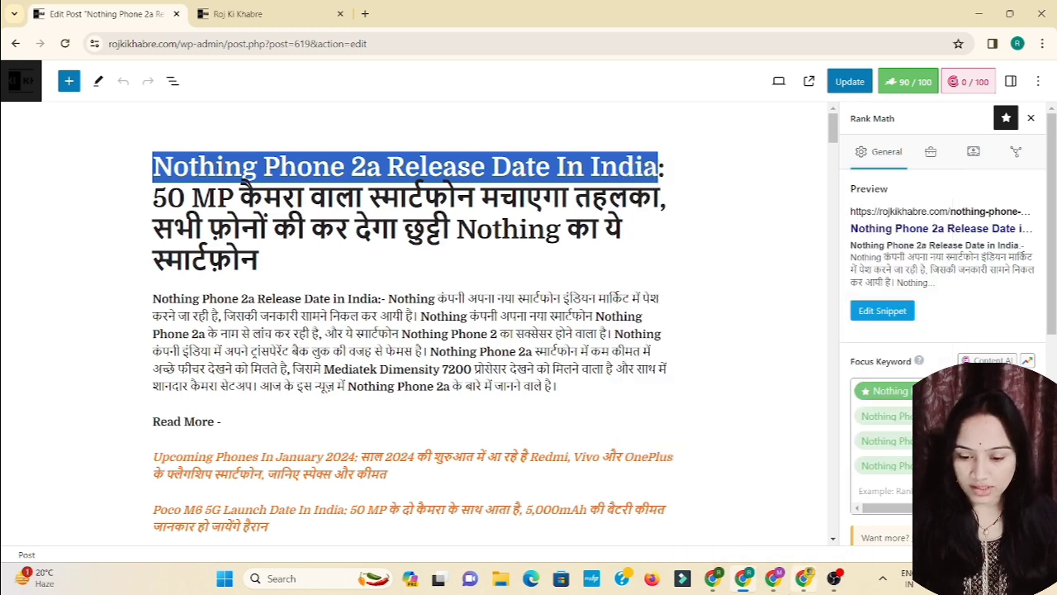
click(743, 580)
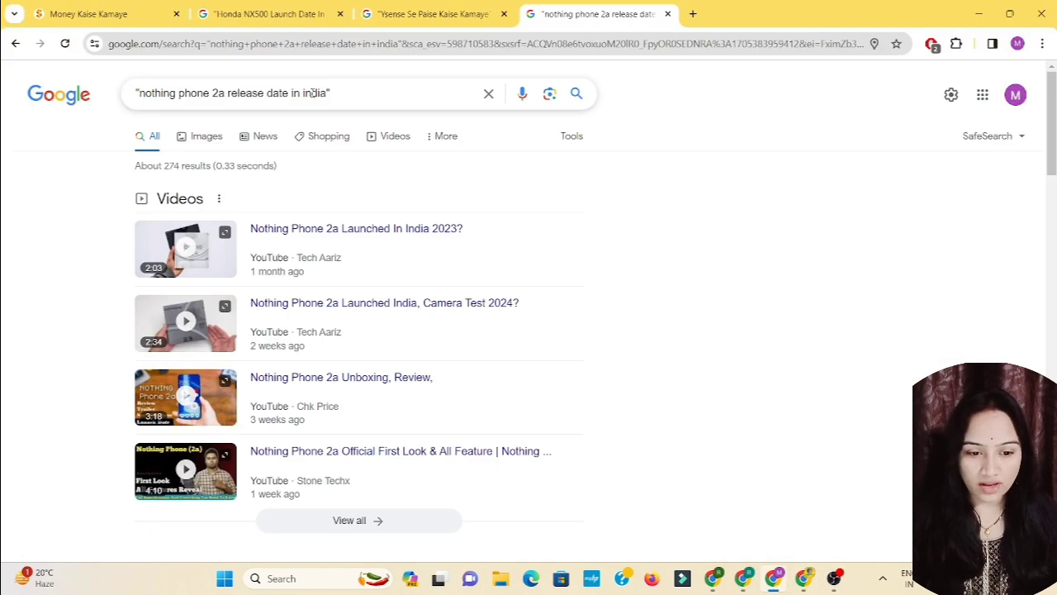
triple_click(354, 97)
key(ctrl+v)
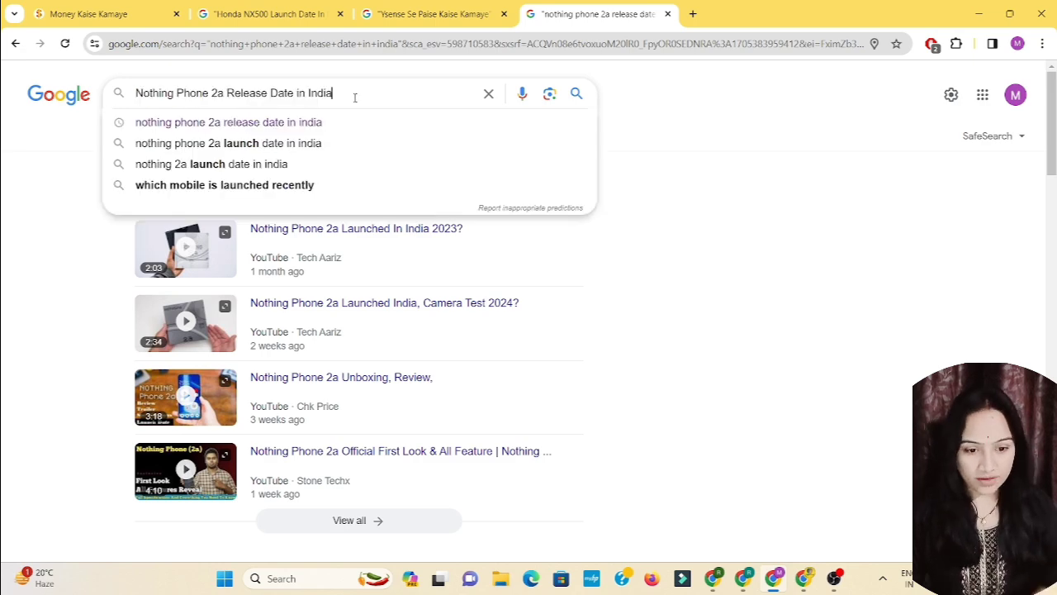
key(Return)
scroll(306, 325, down, 2)
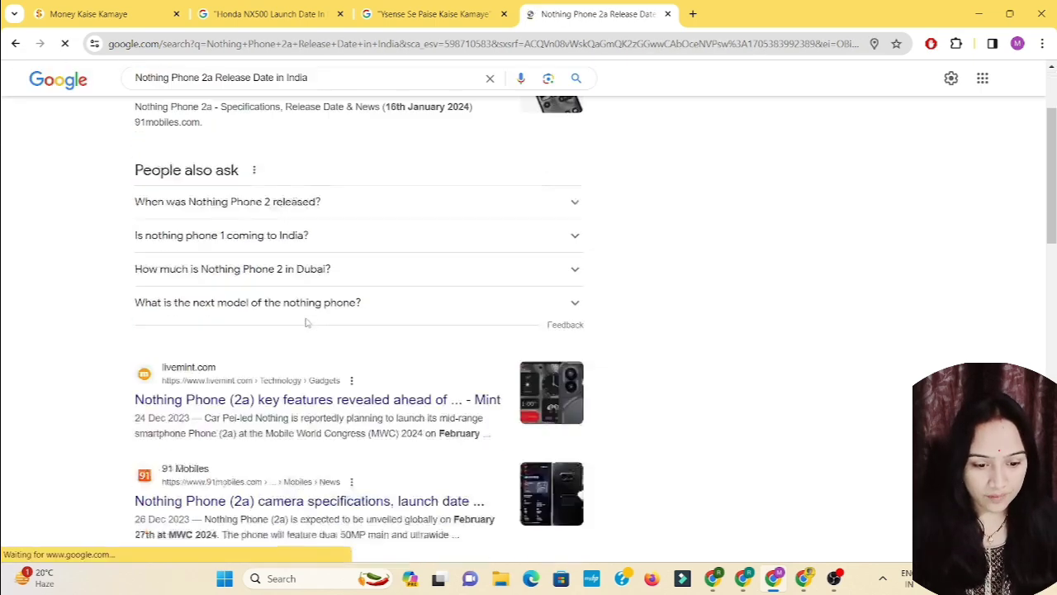
- Extend the Google query with "in hindi", run the search and look over the Hindi results and related questions
click(348, 95)
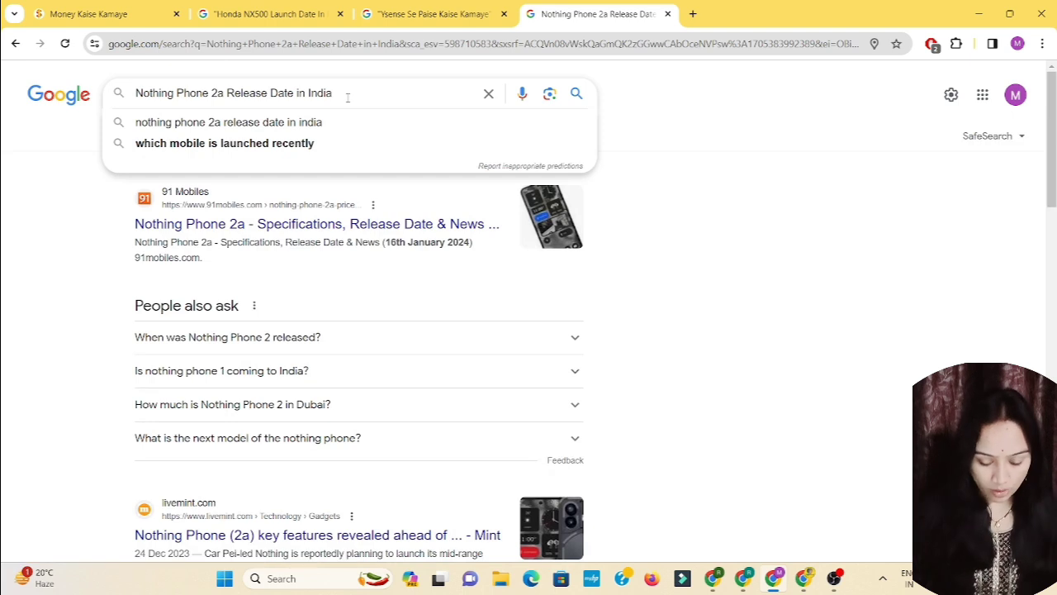
text(in hindi)
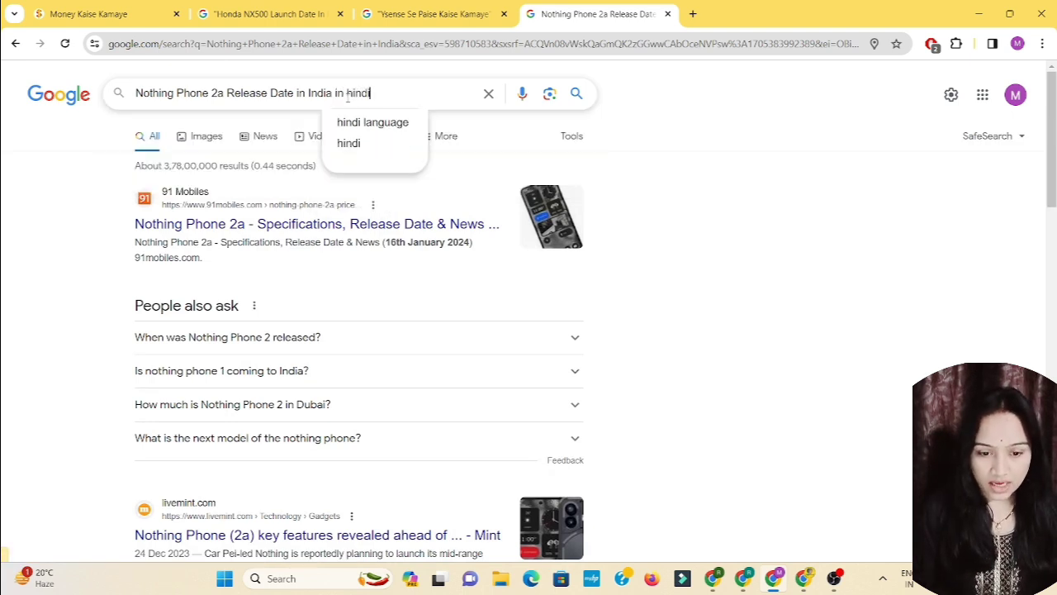
key(Return)
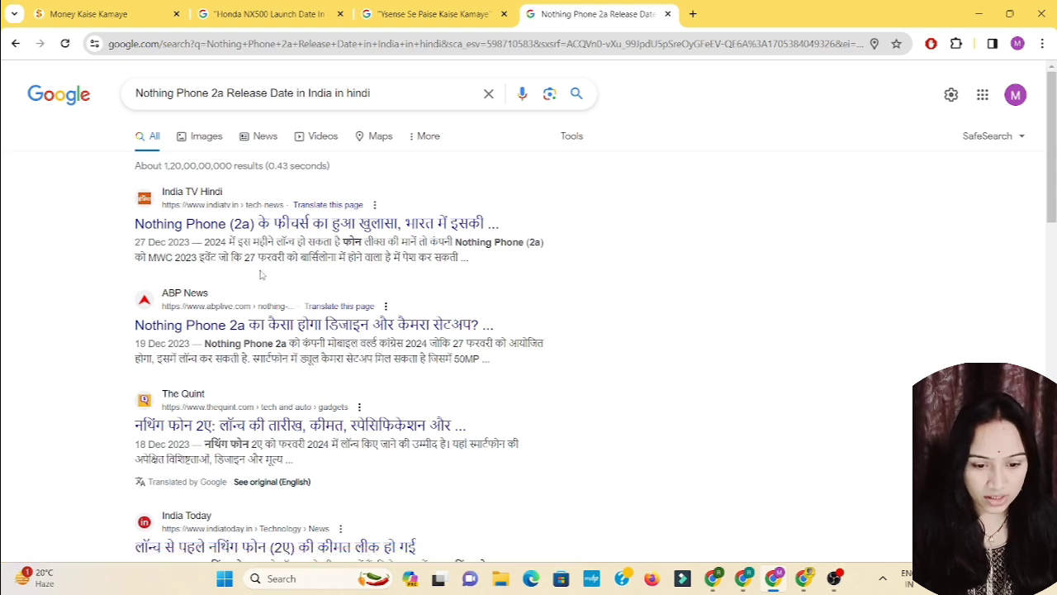
scroll(261, 275, down, 2)
scroll(263, 275, down, 2)
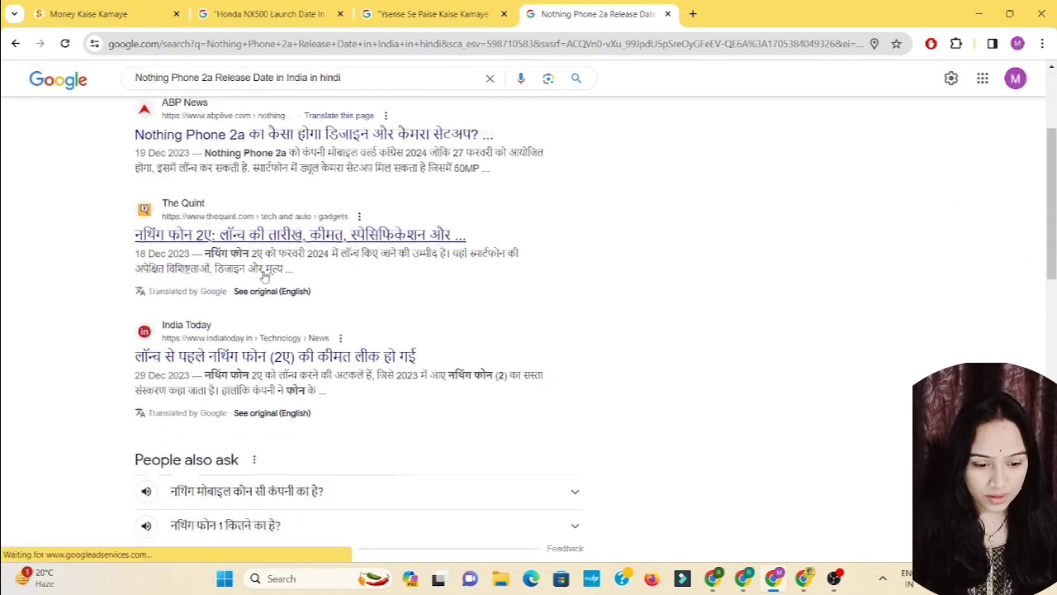
scroll(309, 417, up, 4)
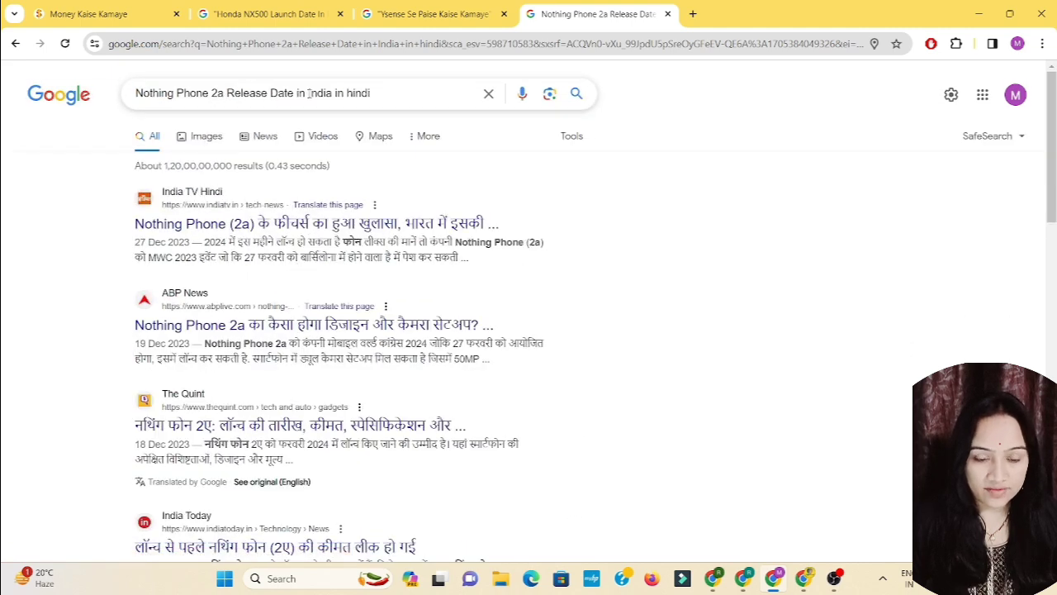
scroll(281, 181, down, 5)
- Search Google in a new tab for the related question "नथिंग मोबाइल कौन सी कंपनी का है?"
drag(120, 339, 371, 355)
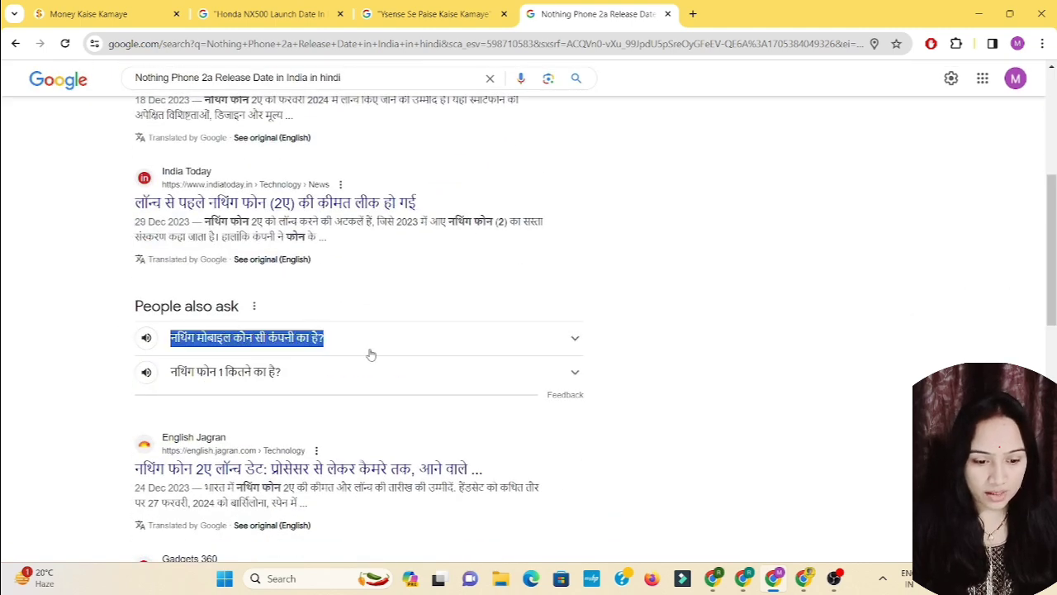
click(693, 14)
key(ctrl+v)
key(Return)
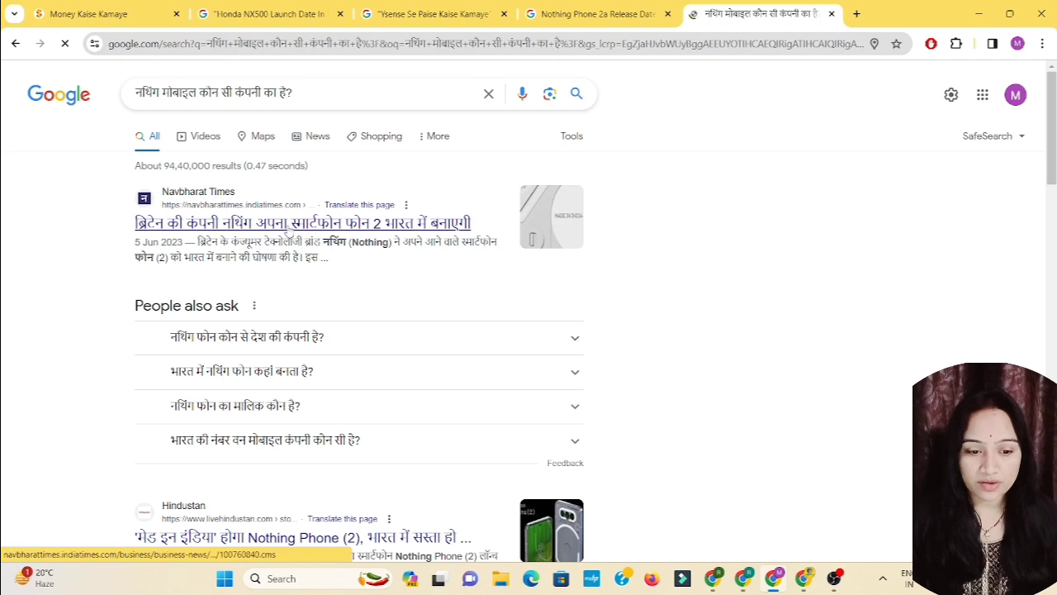
- Enclose "नथिंग मोबाइल कौन सी कंपनी का है?" in double quotation marks, search for the exact phrase and check its result count and listings
click(303, 94)
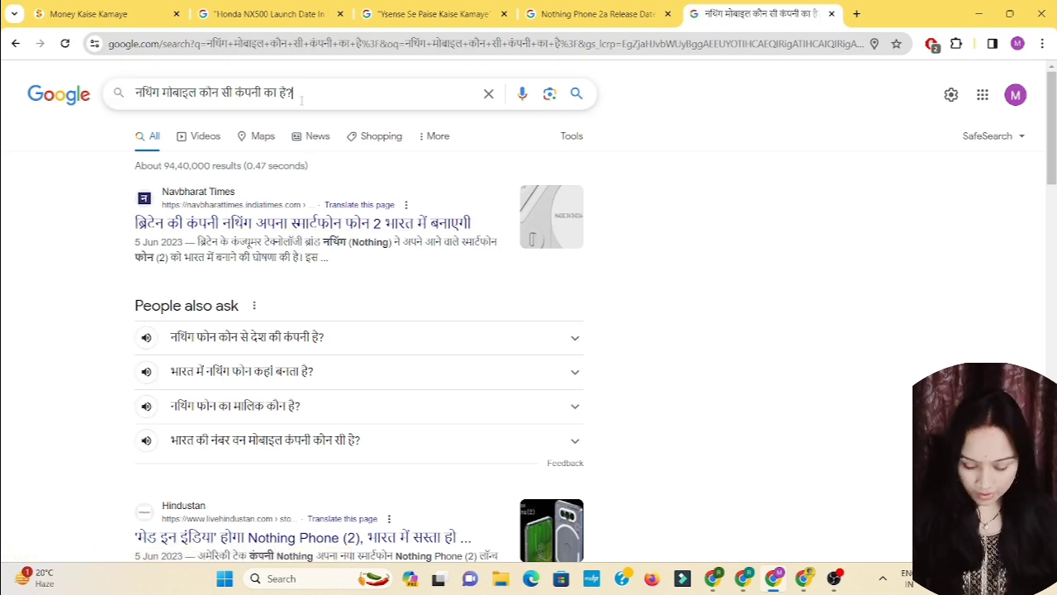
text(")
click(137, 94)
text(")
key(Return)
drag(163, 168, 209, 169)
scroll(389, 272, down, 4)
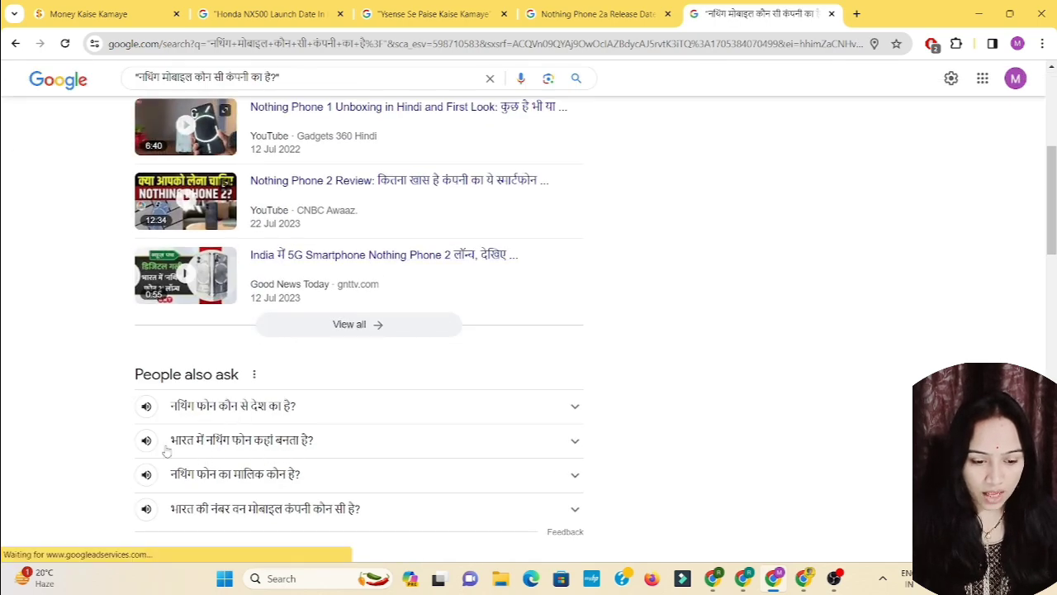
- Search Google in a new tab for the related question "भारत में नथिंग फोन कहां बनता है?"
drag(174, 441, 397, 460)
click(66, 442)
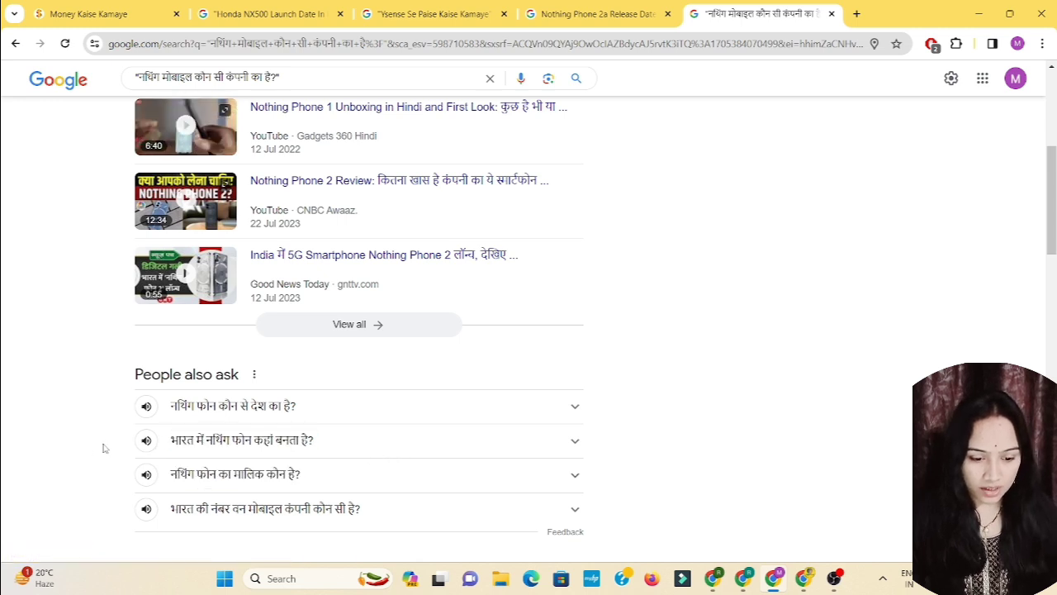
drag(104, 433, 347, 443)
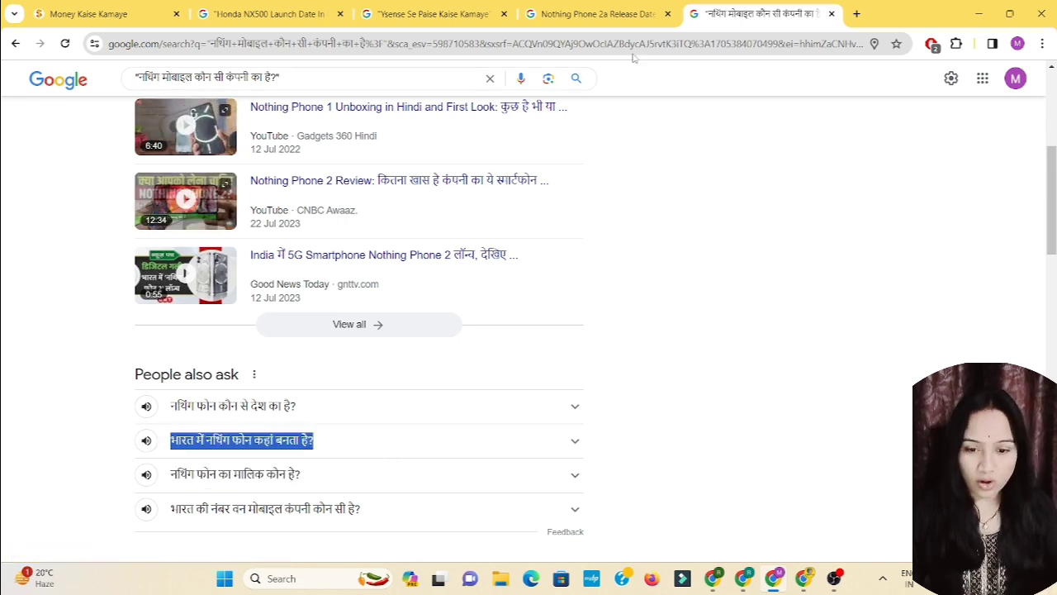
click(856, 13)
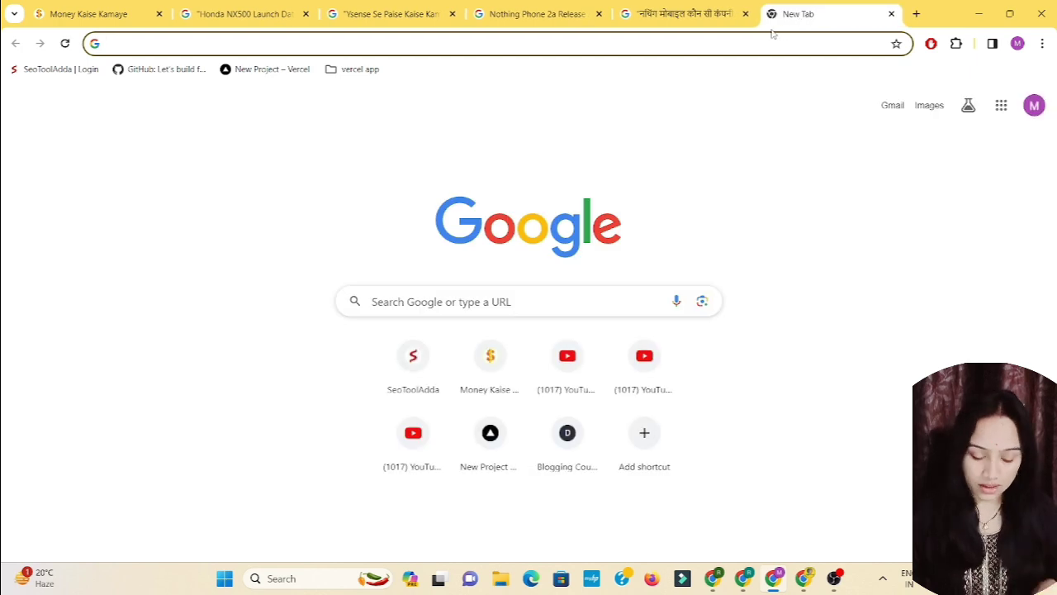
key(ctrl+v)
key(Return)
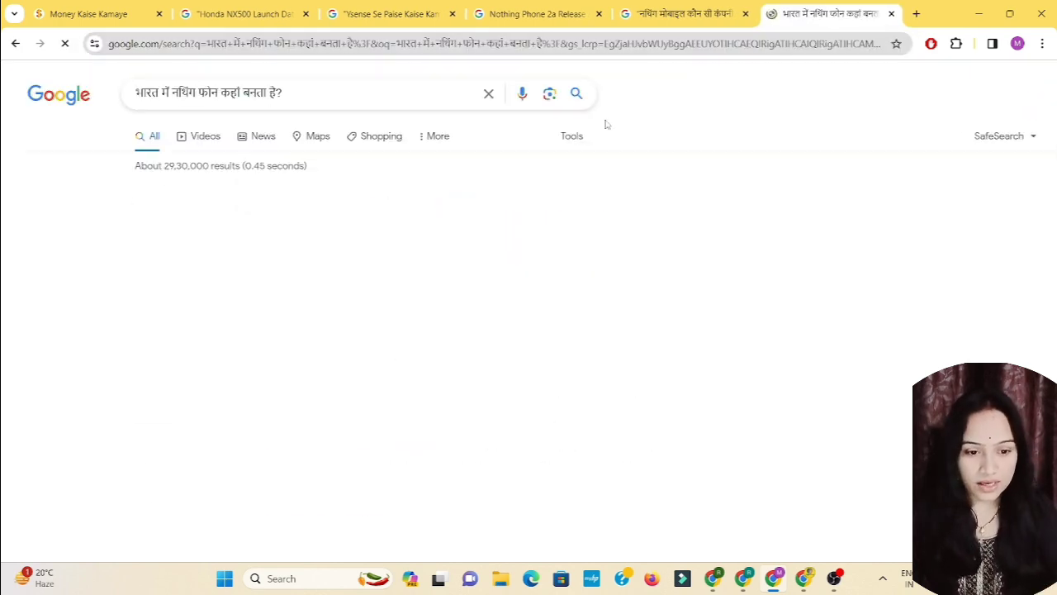
- Enclose "भारत में नथिंग फोन कहां बनता है?" in double quotation marks, search for the exact phrase and check the result count
click(128, 95)
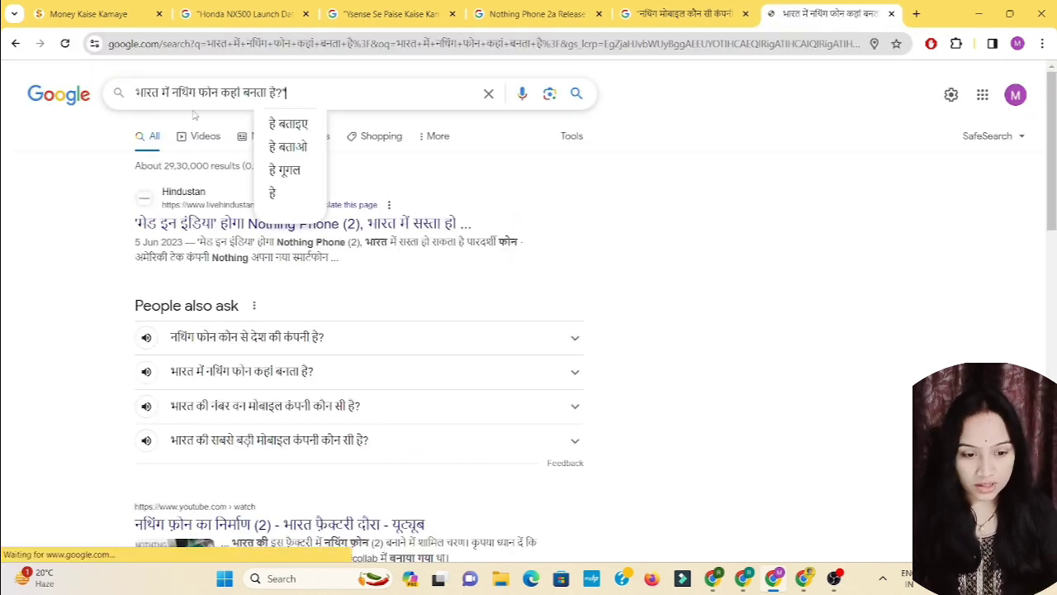
key(Home)
text(")
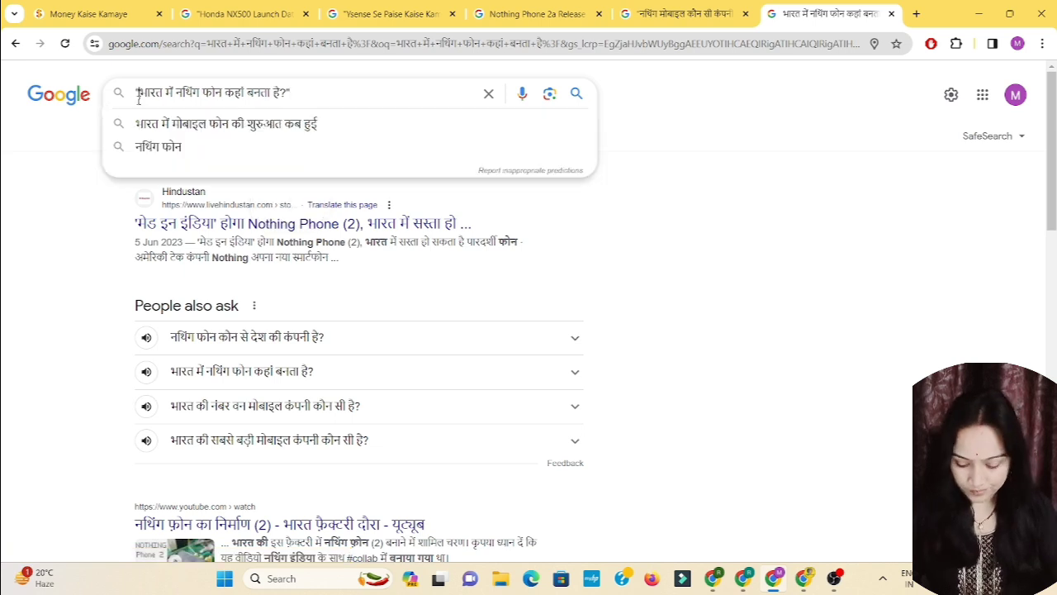
key(Return)
drag(133, 165, 195, 166)
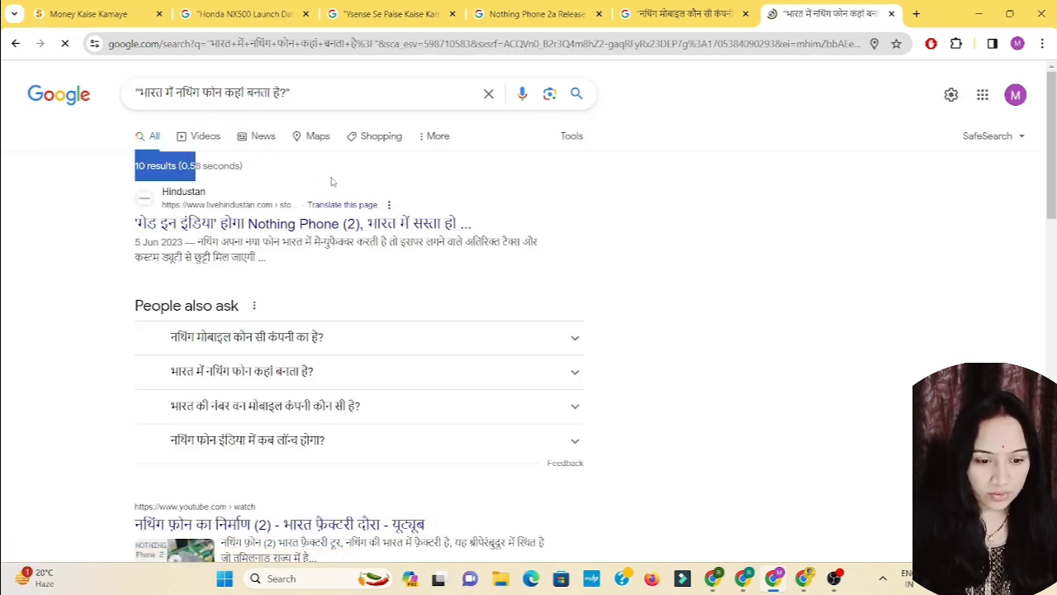
- Copy the query "भारत में नथिंग फोन कहां बनता है?" and look through the Nothing Phone 2a post in its editor
triple_click(257, 98)
key(ctrl+c)
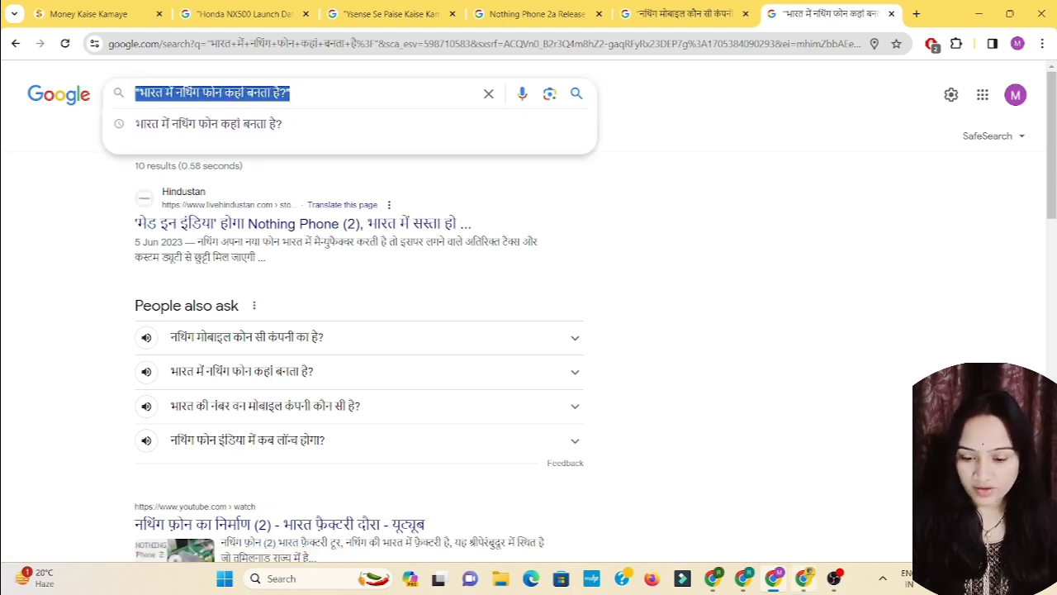
click(743, 578)
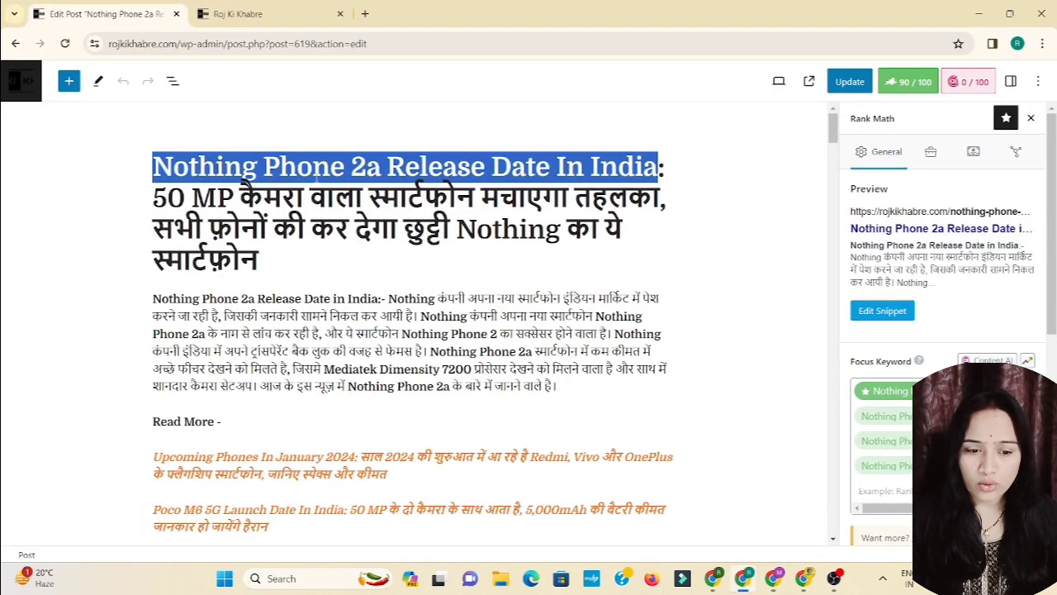
scroll(342, 364, down, 20)
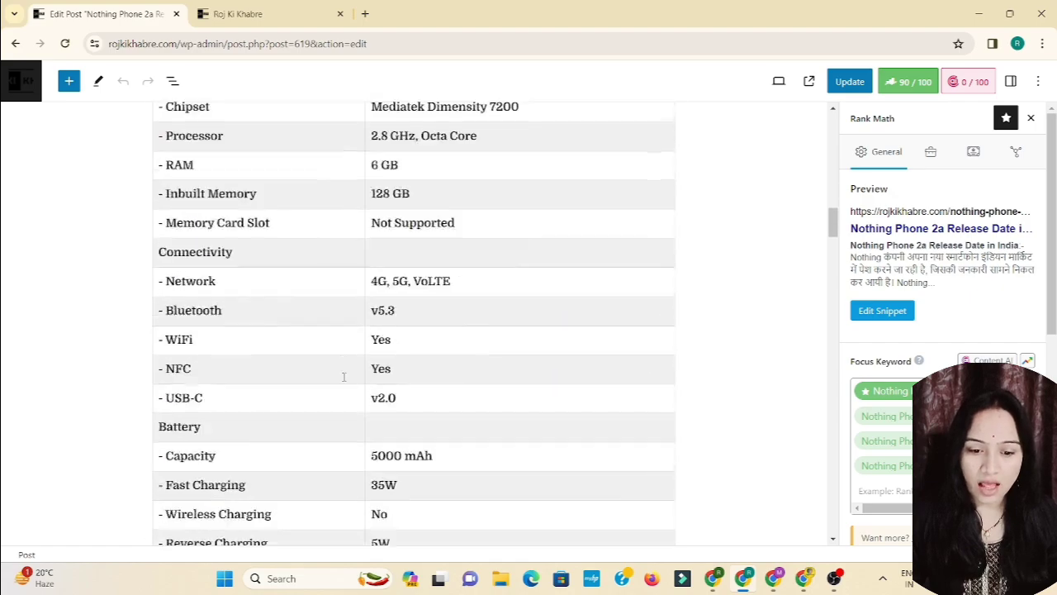
scroll(343, 388, down, 7)
scroll(342, 386, up, 10)
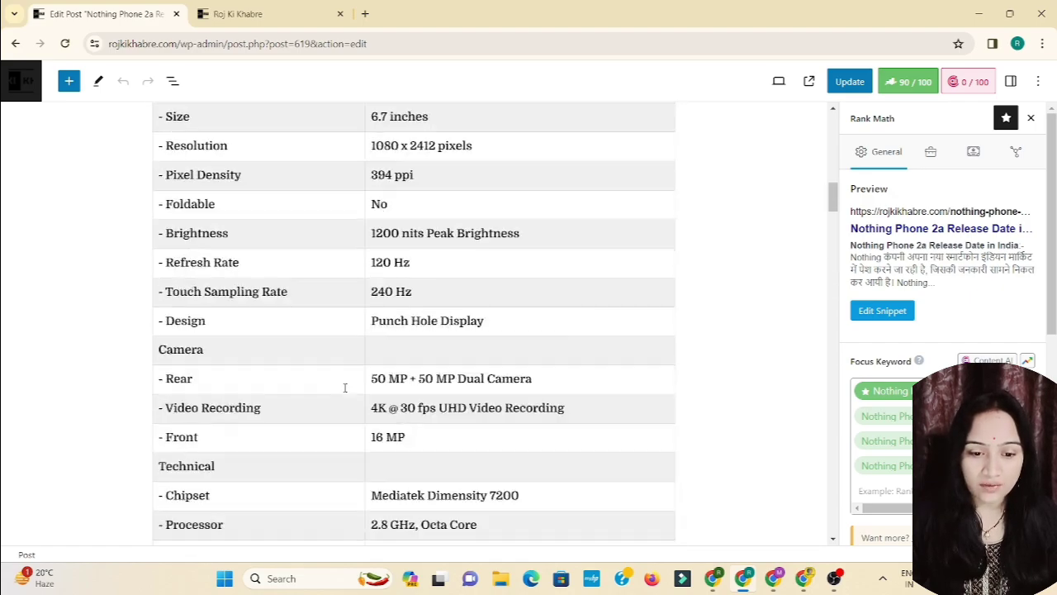
scroll(346, 392, up, 5)
scroll(346, 392, up, 2)
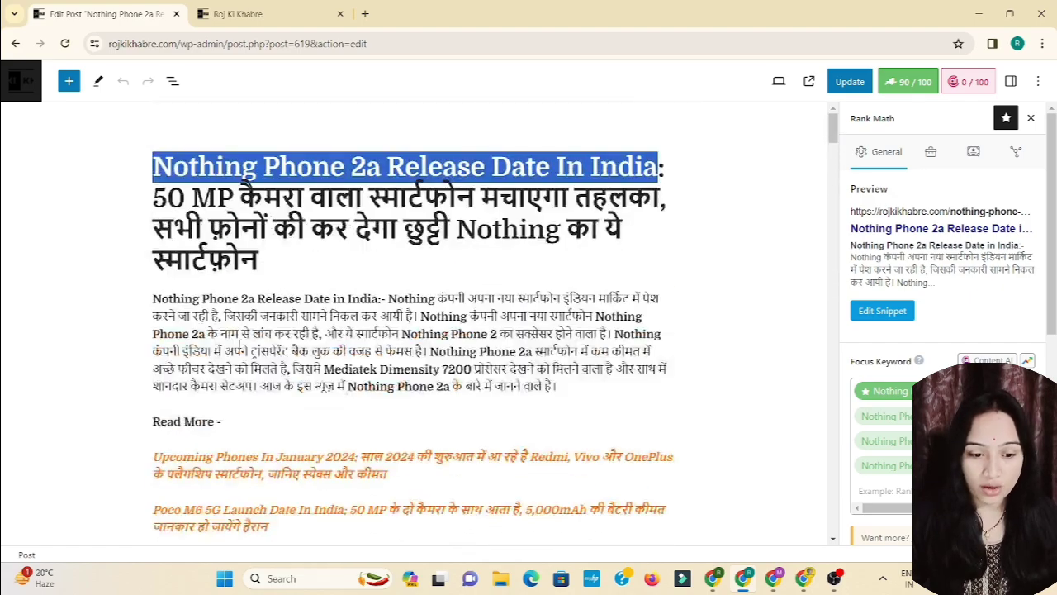
- Insert "भारत में नथिंग फोन कहां बनता है?" as a new paragraph directly below the post title and select its text
click(265, 264)
key(Return)
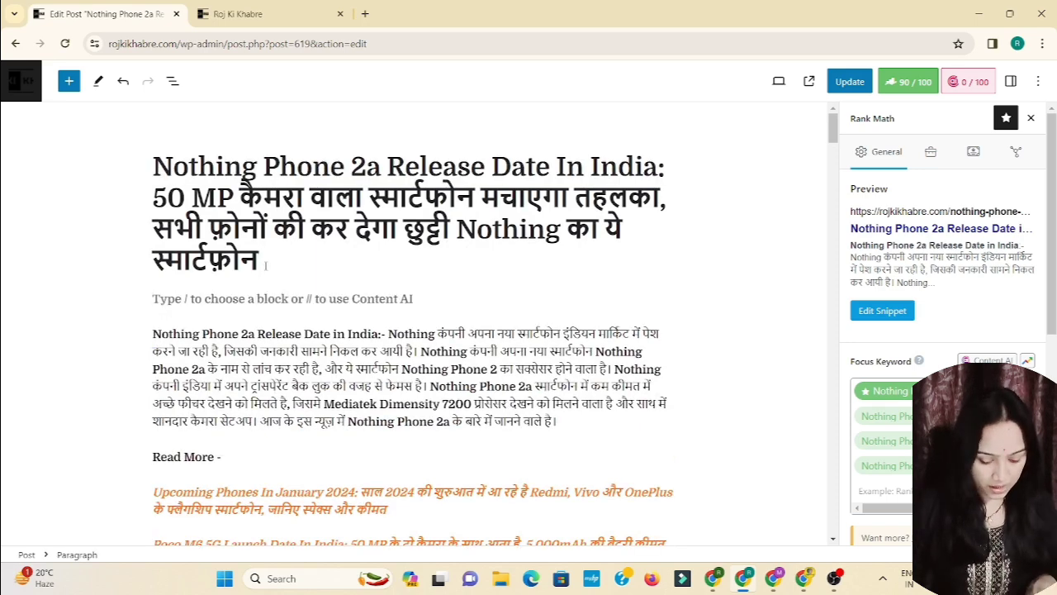
key(ctrl+v)
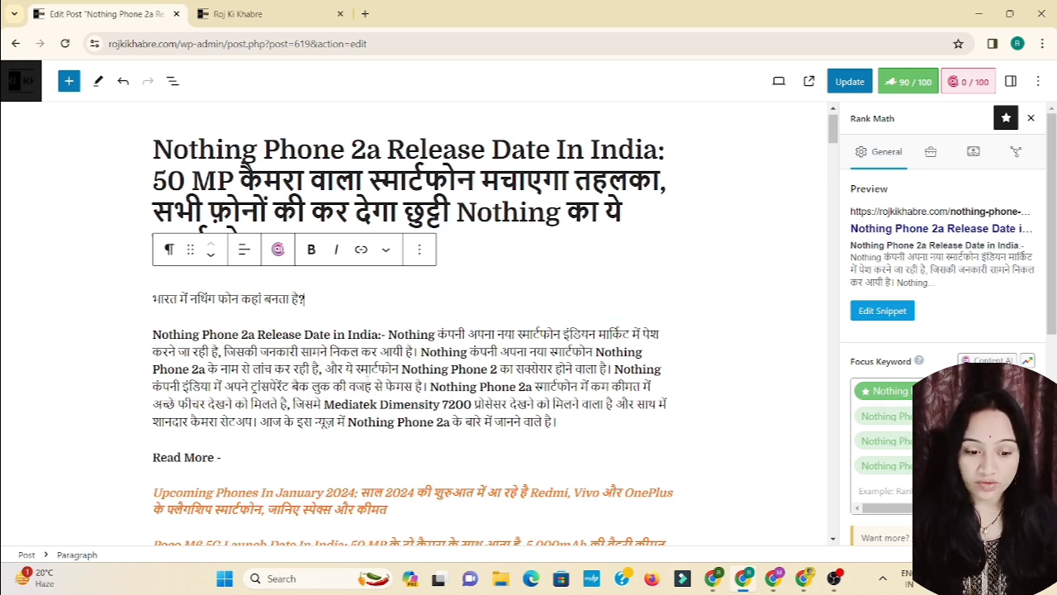
scroll(413, 341, up, 1)
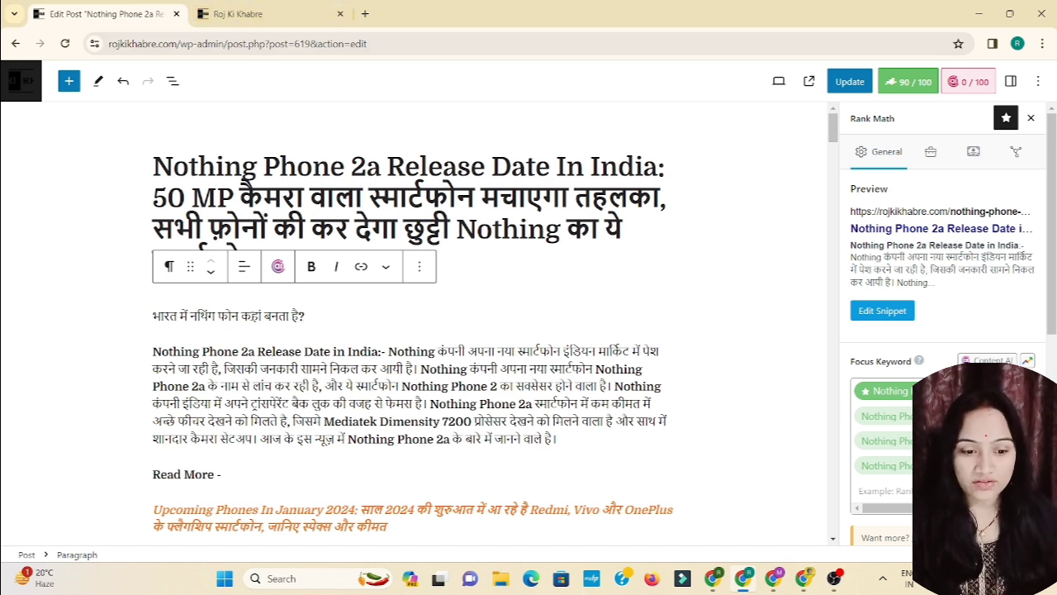
triple_click(200, 315)
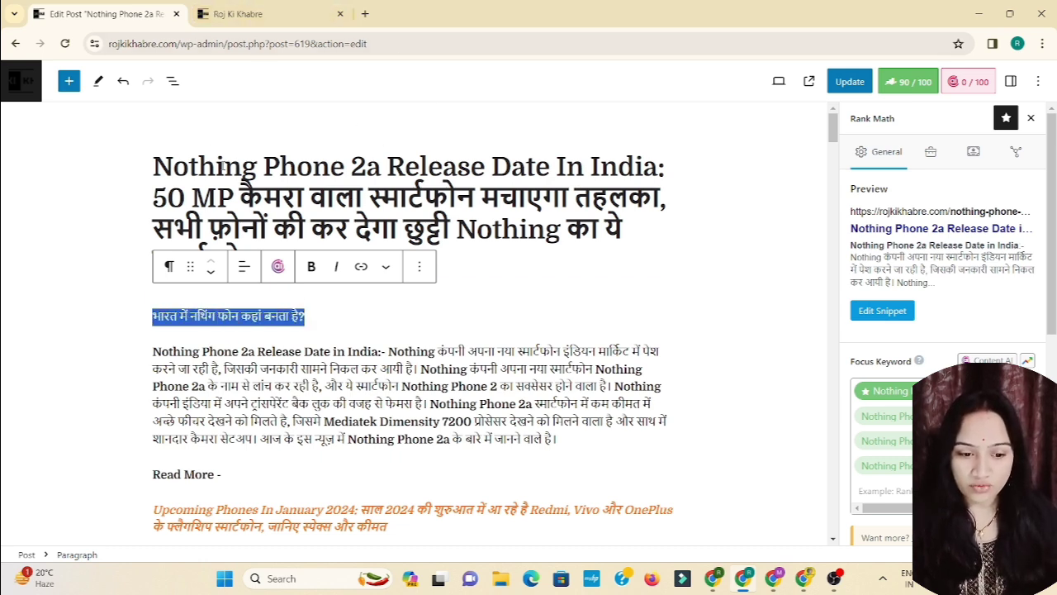
- Copy the question "भारत में नथिंग फोन कहां बनता है?" from the paragraph below the post title
click(221, 165)
triple_click(229, 316)
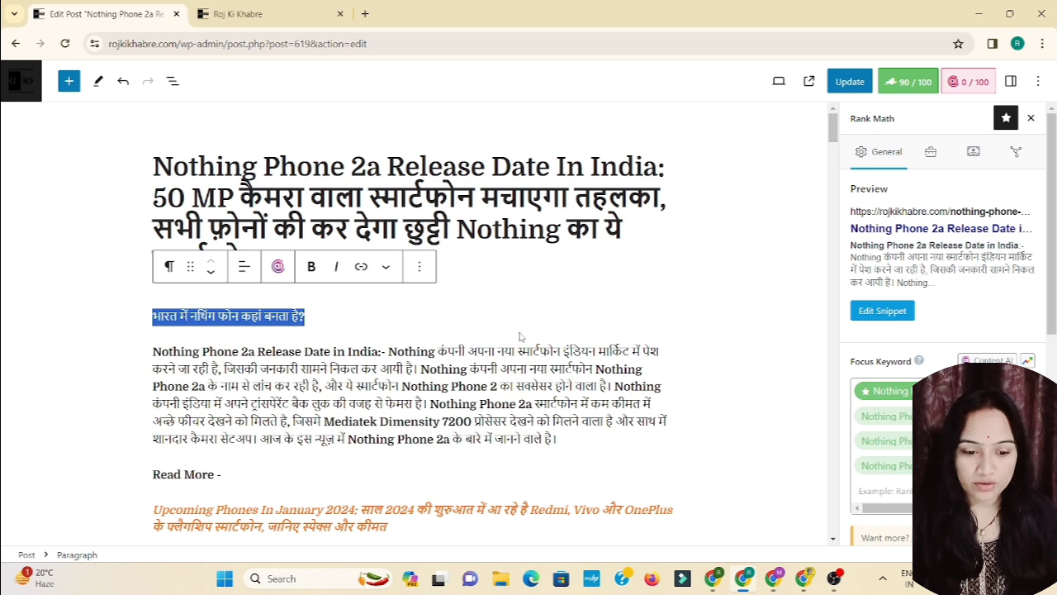
triple_click(285, 315)
key(ctrl+c)
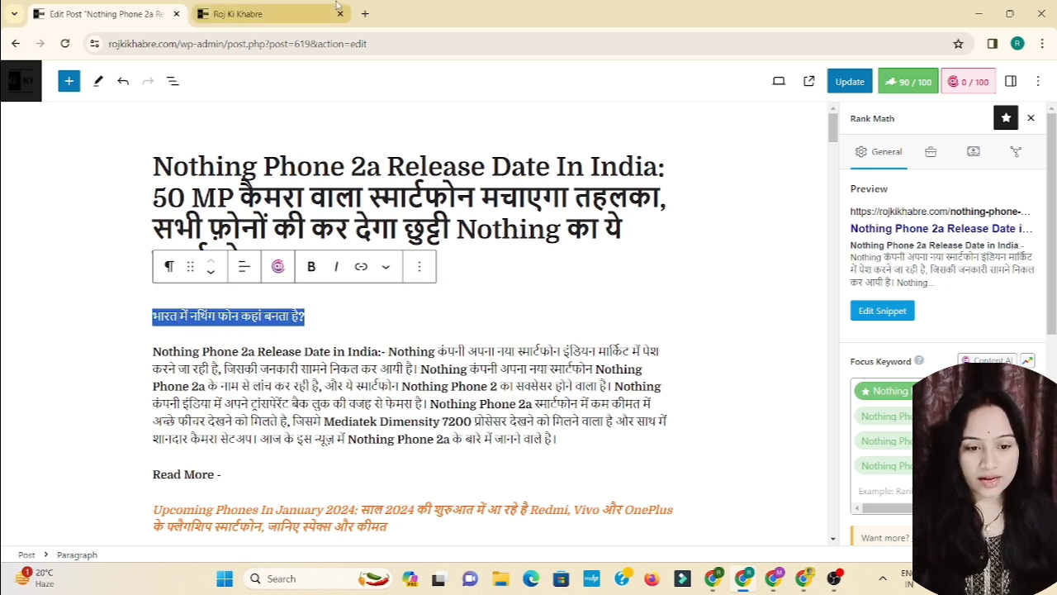
- Search Google for "hindi to english" in a new tab and translate the copied question "भारत में नथिंग फोन कहां बनता है?" into English
click(366, 14)
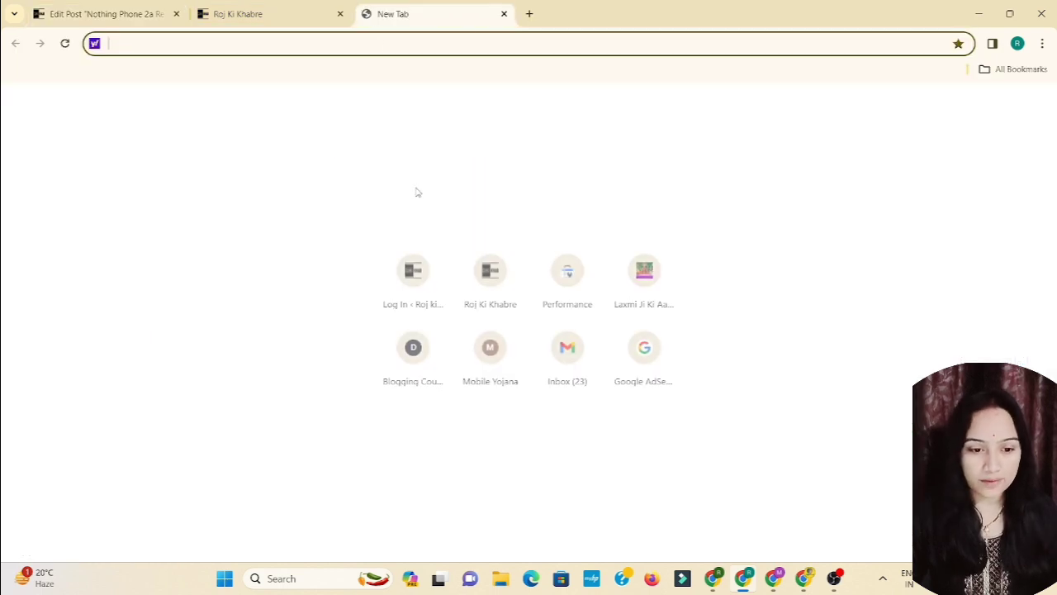
click(774, 578)
click(915, 14)
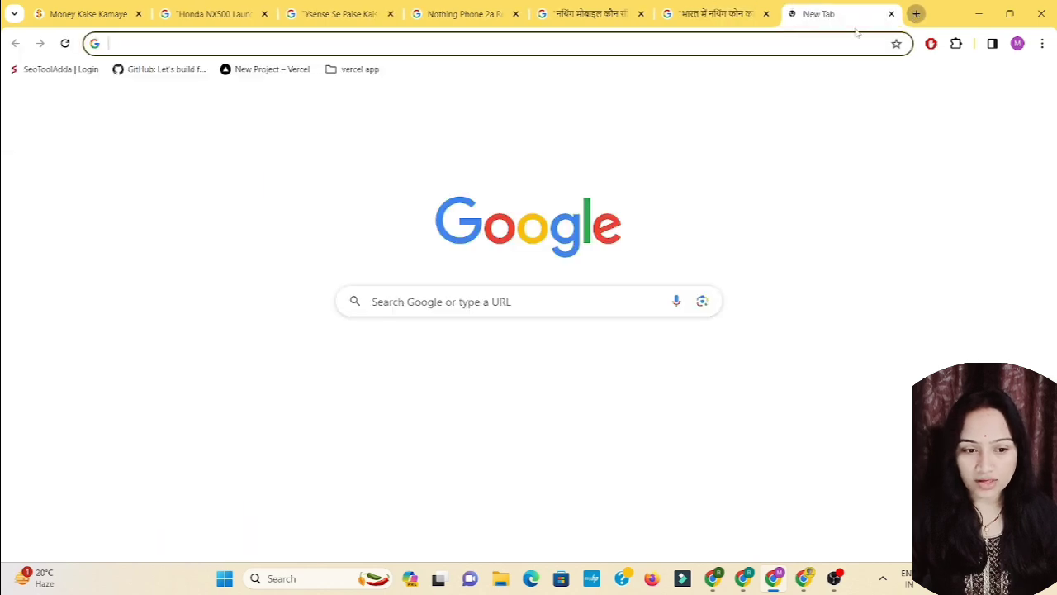
text(hindi to english)
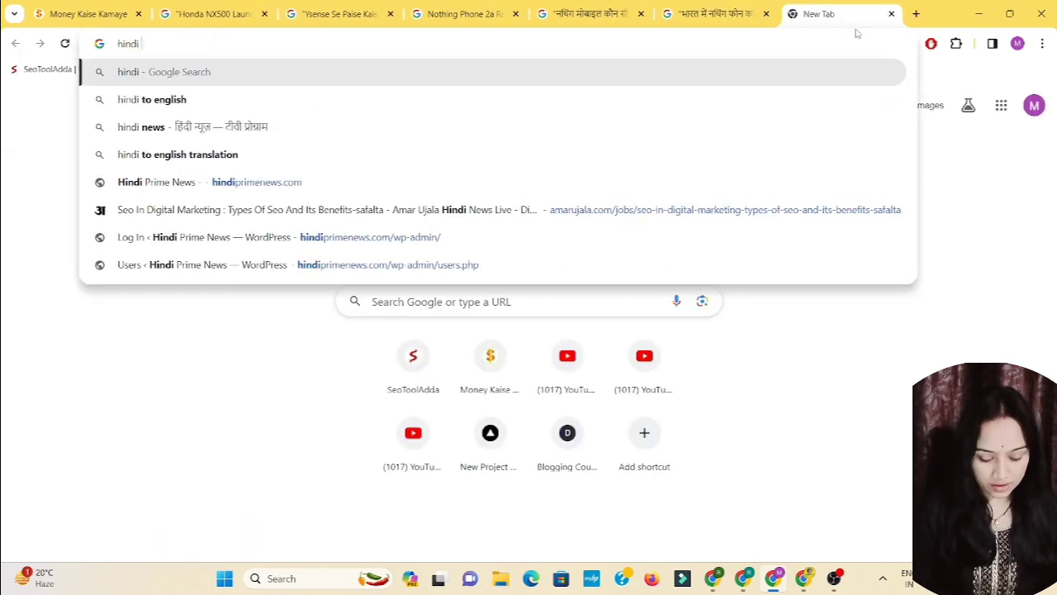
key(Return)
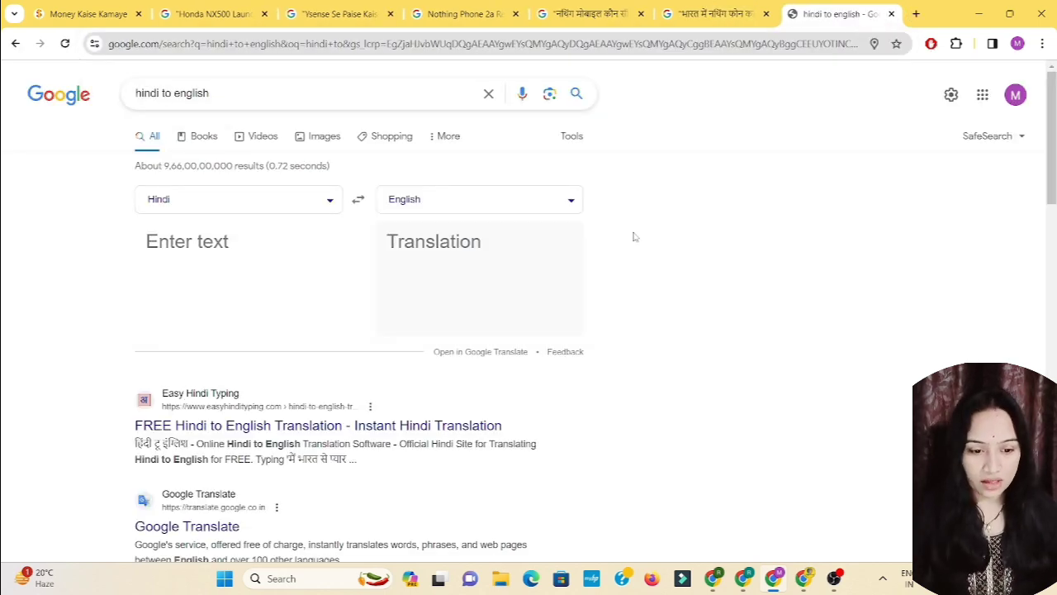
click(232, 243)
key(ctrl+v)
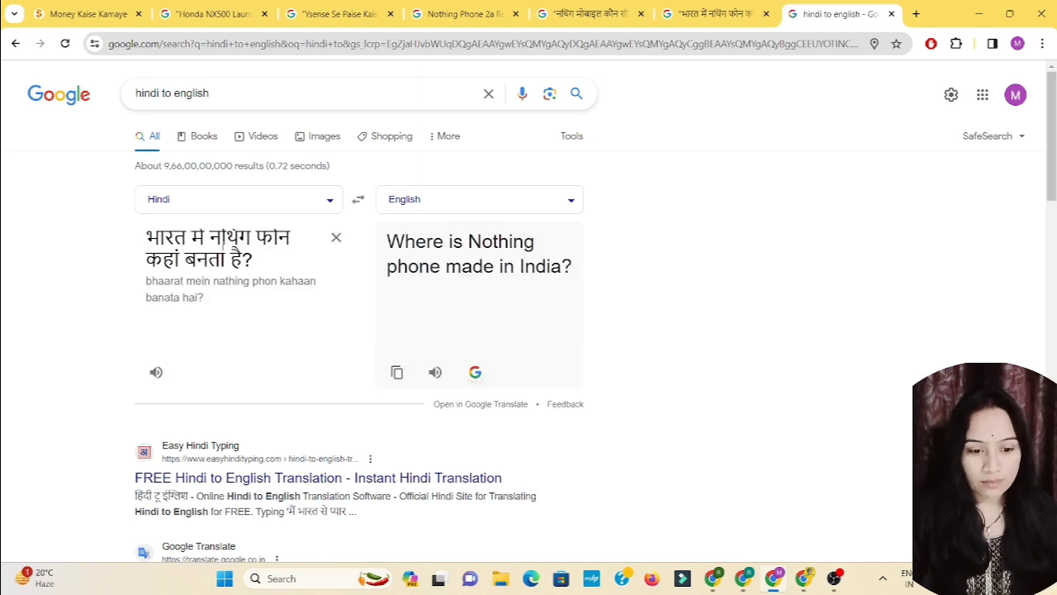
- Copy the translation "Where is Nothing phone made in India?", search Google for it in a new tab and check the result count
triple_click(454, 266)
key(ctrl+c)
right_click(453, 267)
click(513, 278)
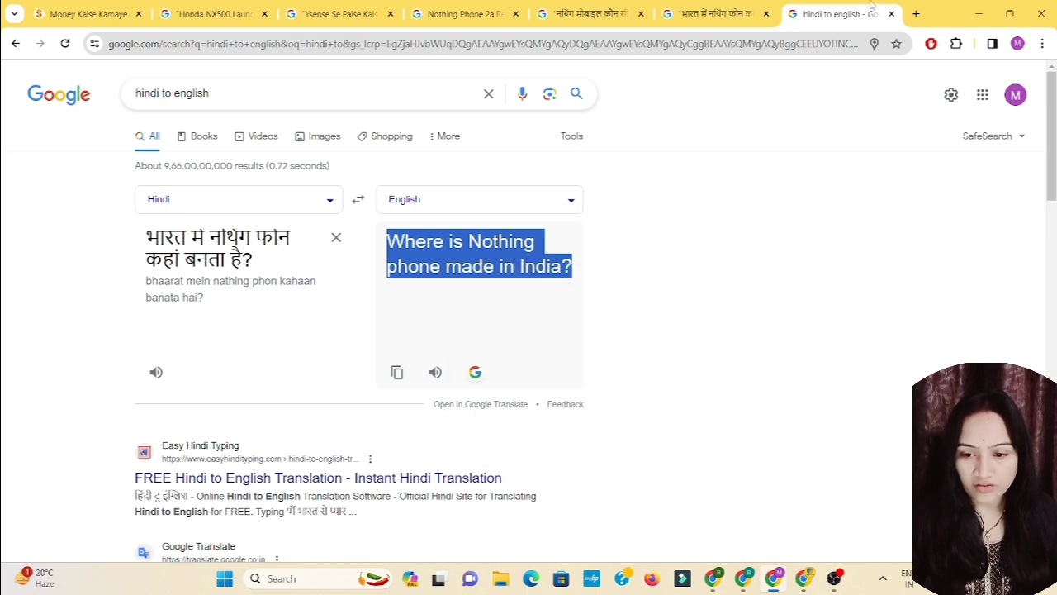
click(916, 13)
key(ctrl+v)
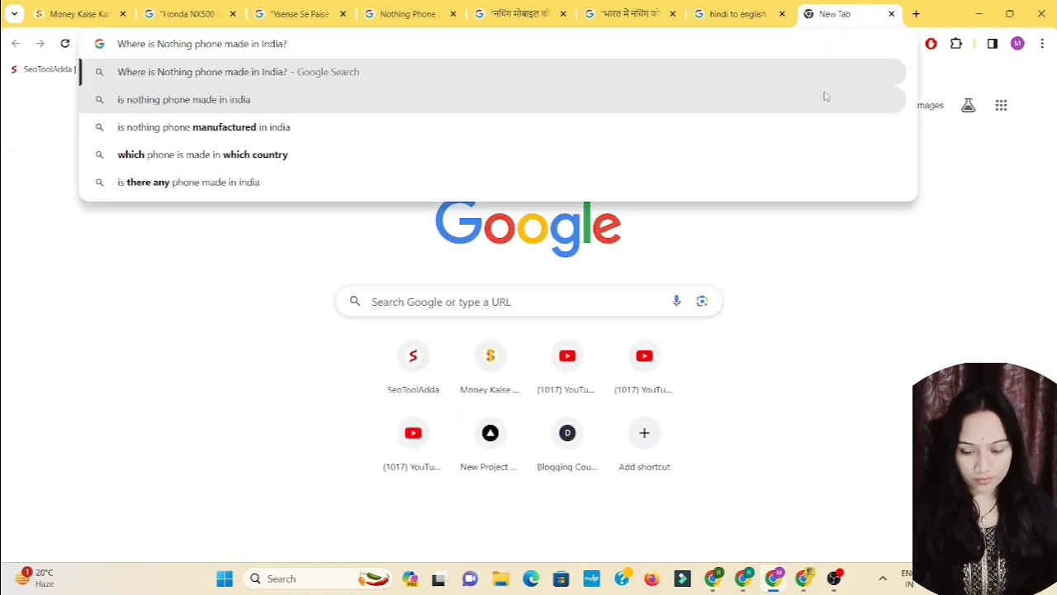
key(Return)
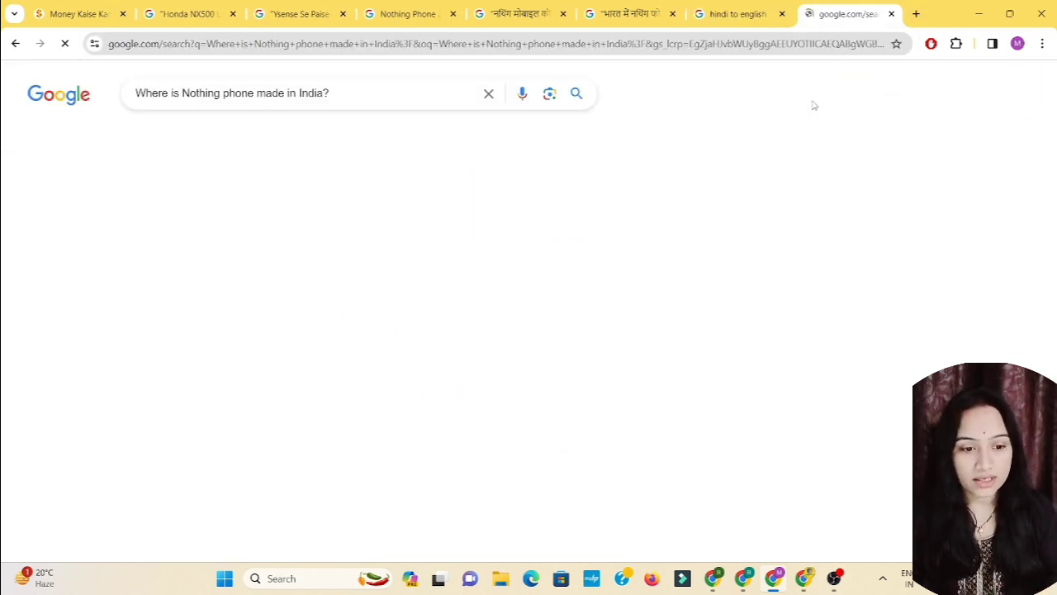
drag(161, 165, 287, 167)
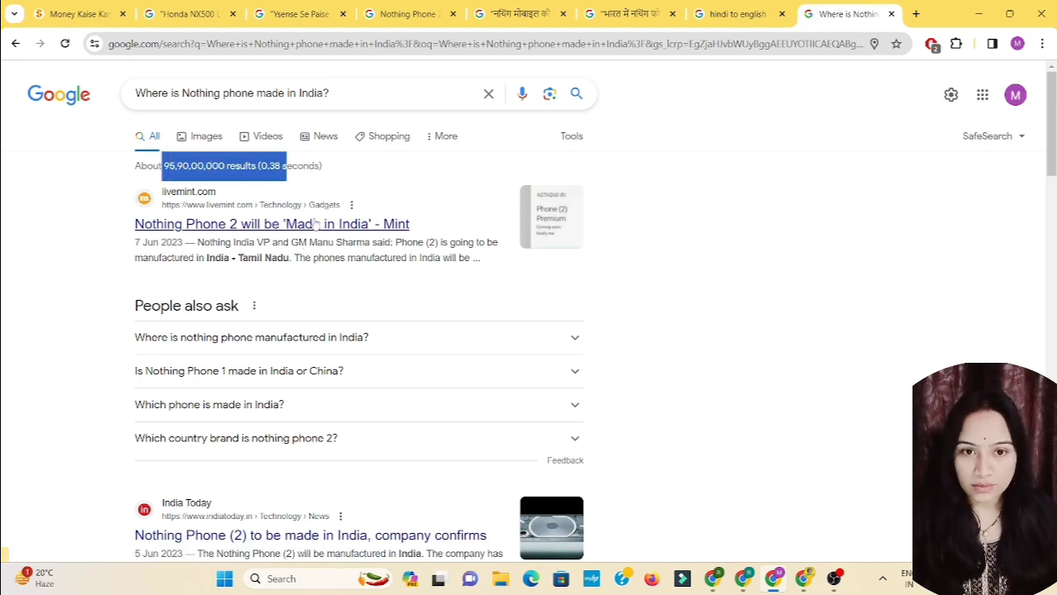
- Enclose "Where is Nothing phone made in India?" in double quotation marks, search for the exact phrase and check the result count
click(358, 91)
text(")
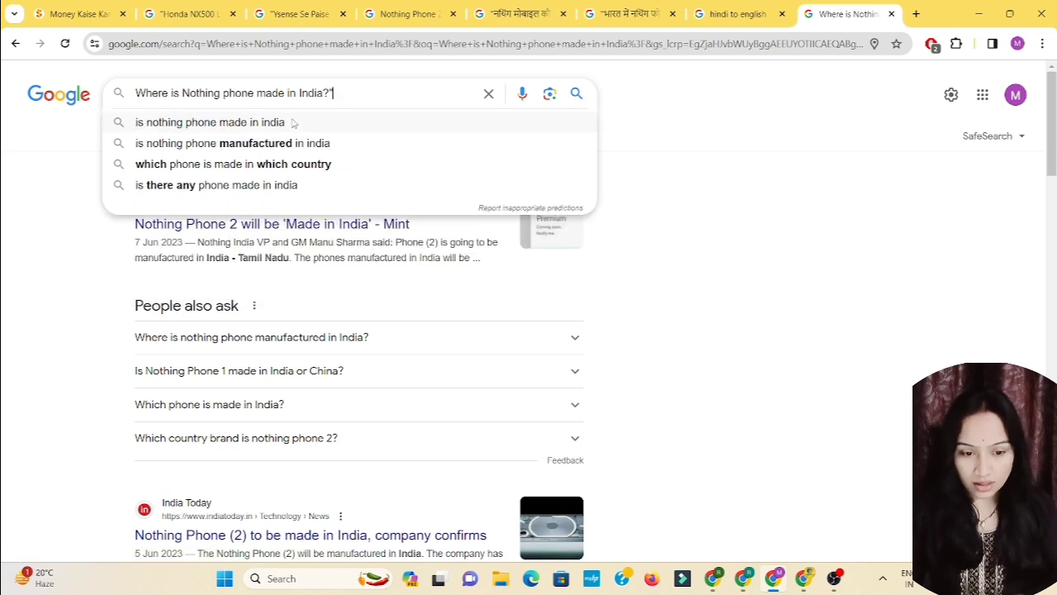
click(137, 92)
text(")
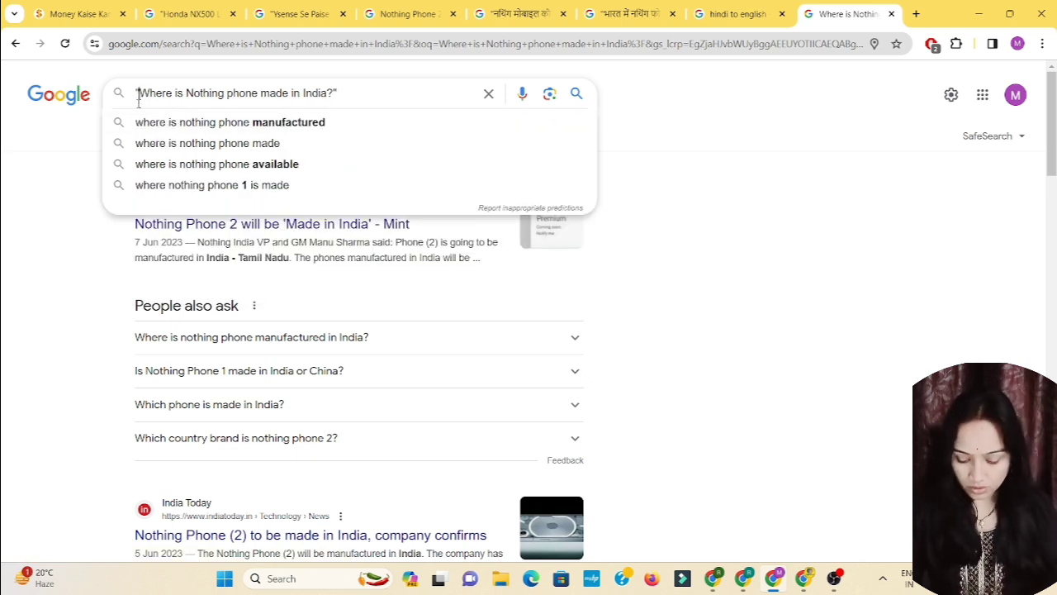
key(Return)
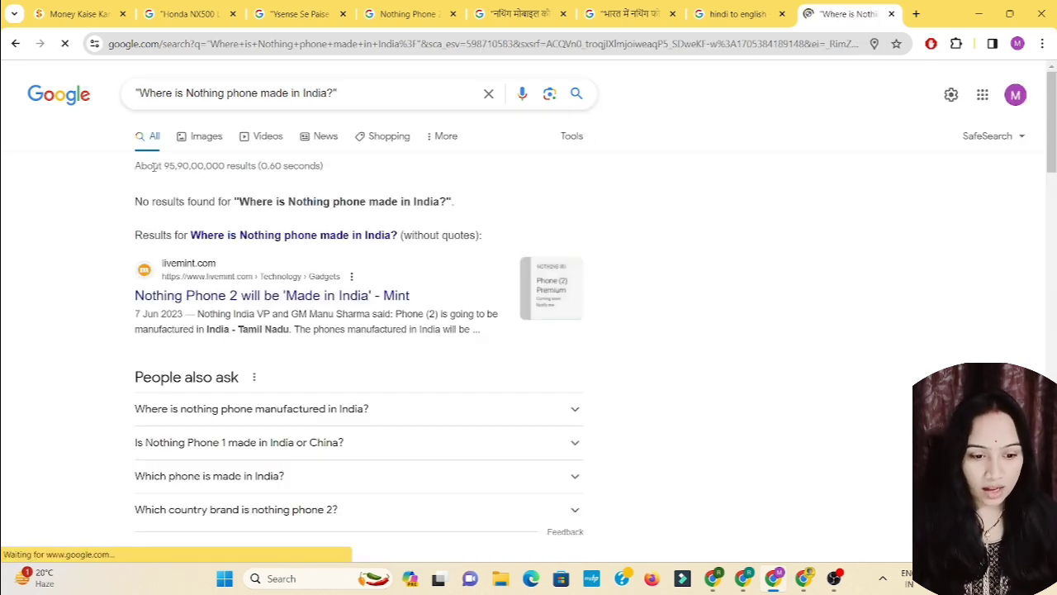
drag(153, 166, 240, 166)
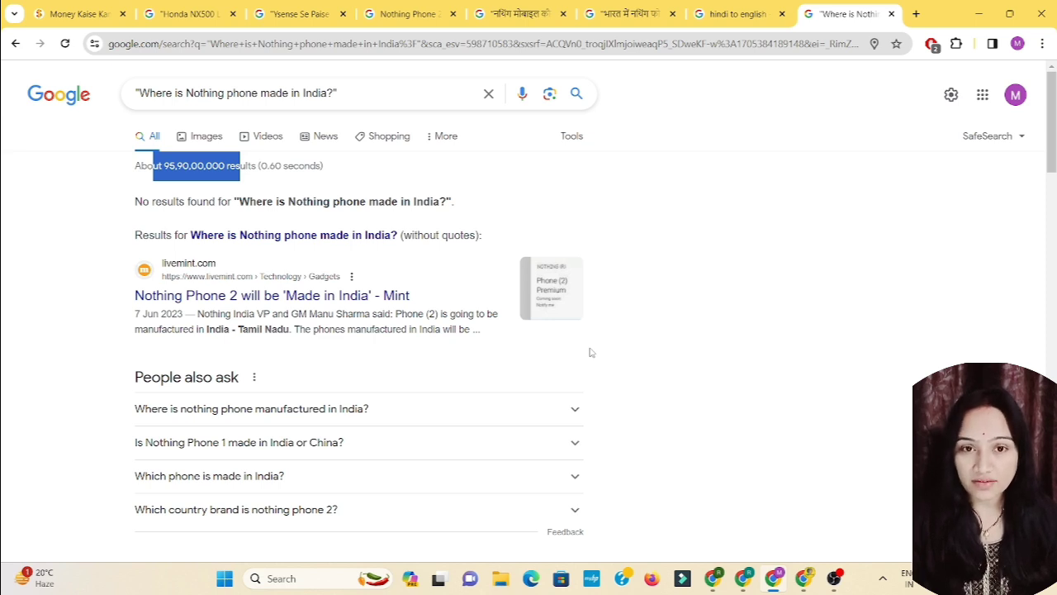
triple_click(213, 95)
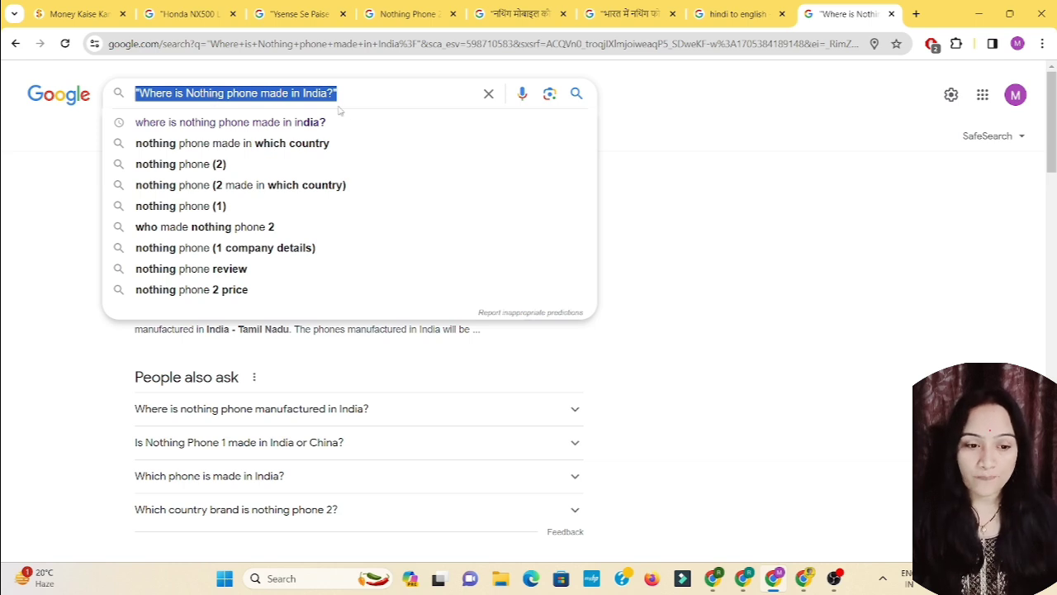
- Return to the Nothing Phone 2a post editor and add "bharat me nothing phone kahan banta hai" after the Hindi question below the title
mouse_move(732, 568)
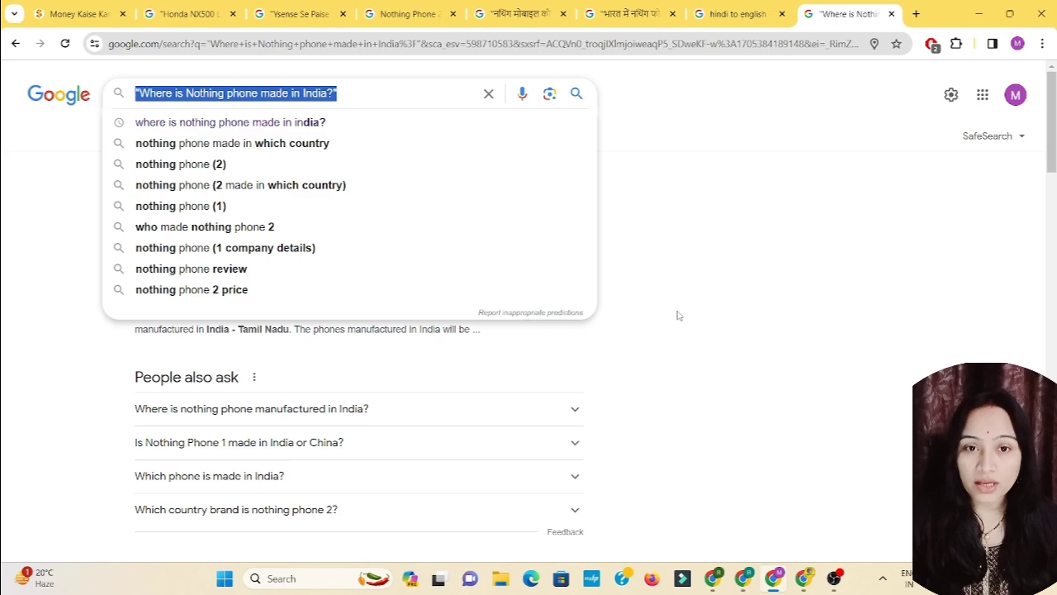
mouse_move(770, 590)
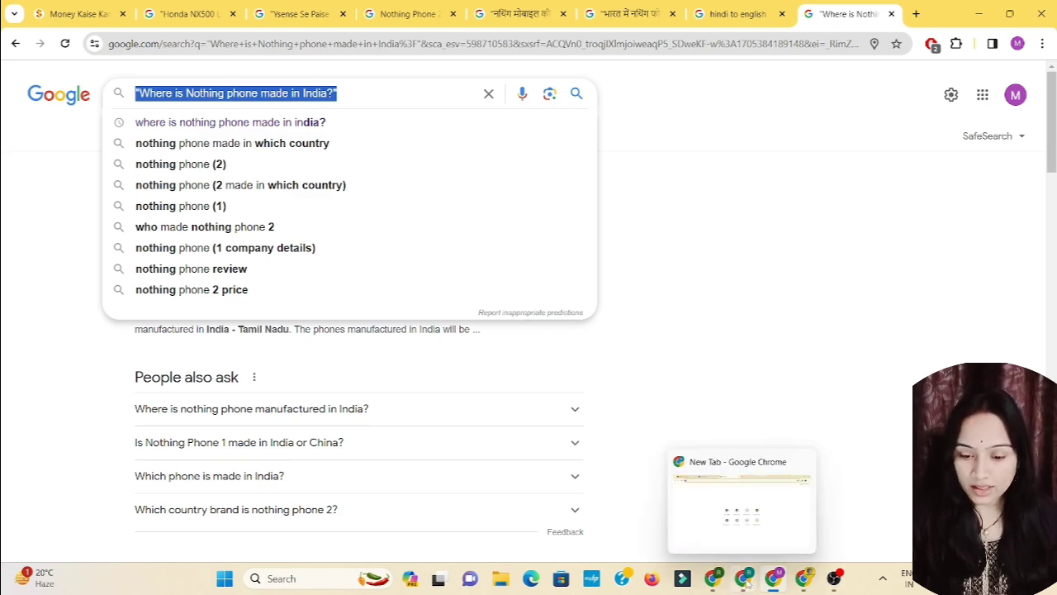
click(744, 578)
click(277, 16)
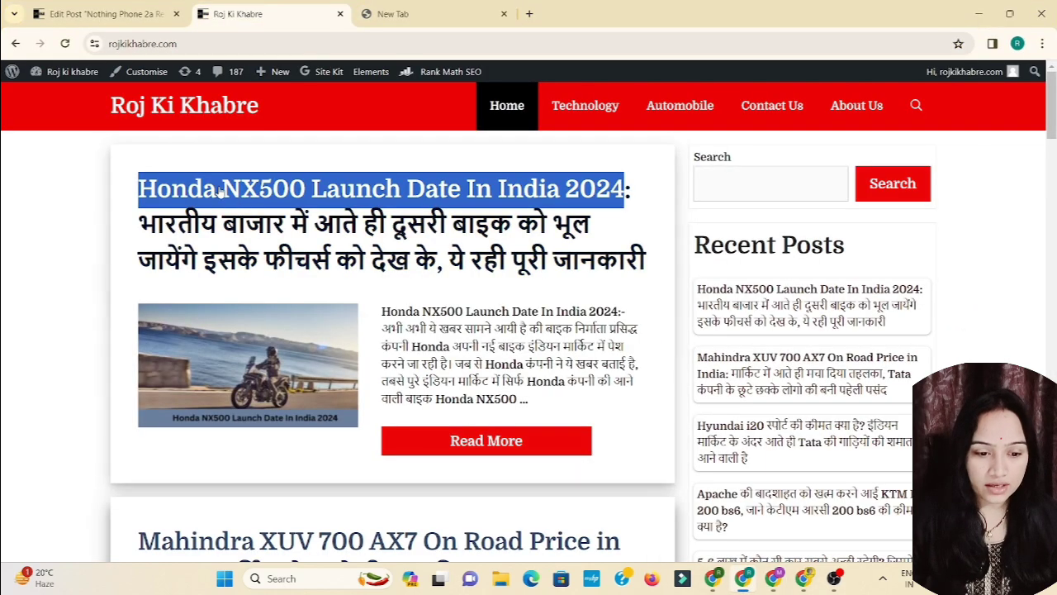
click(103, 14)
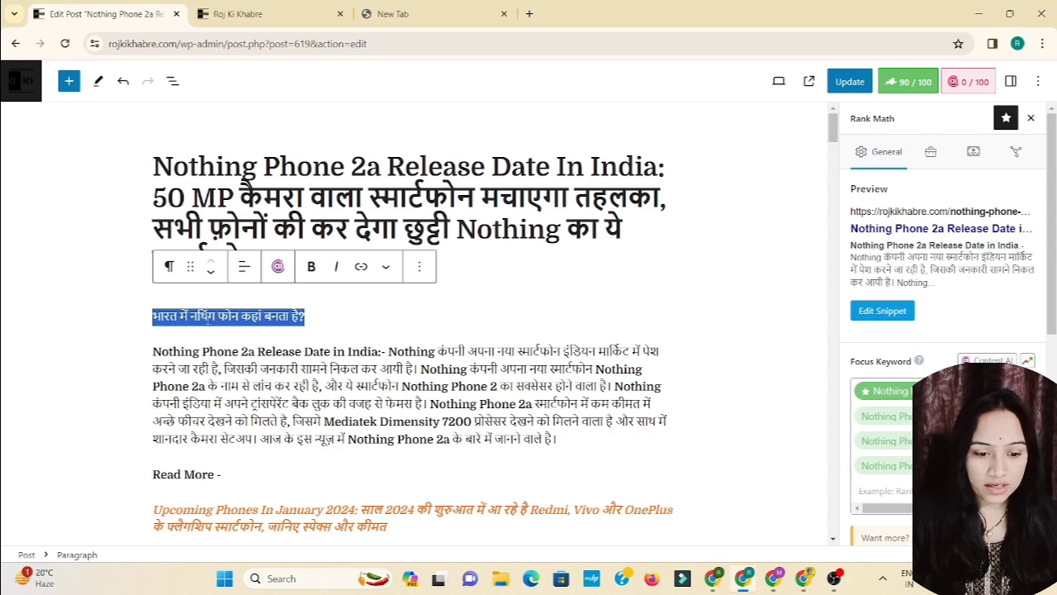
click(309, 321)
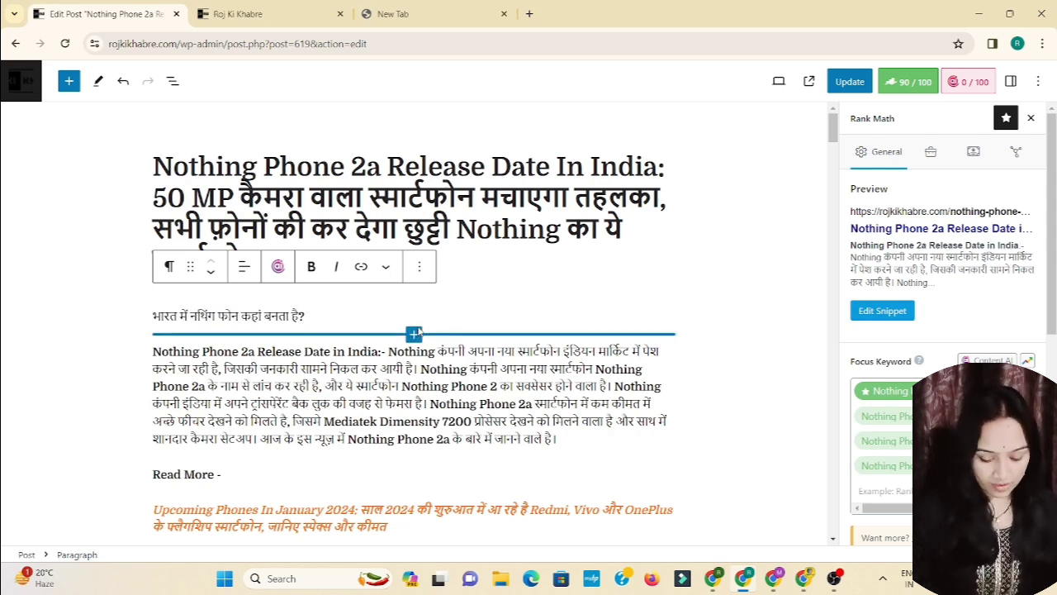
text(bharat me nothi)
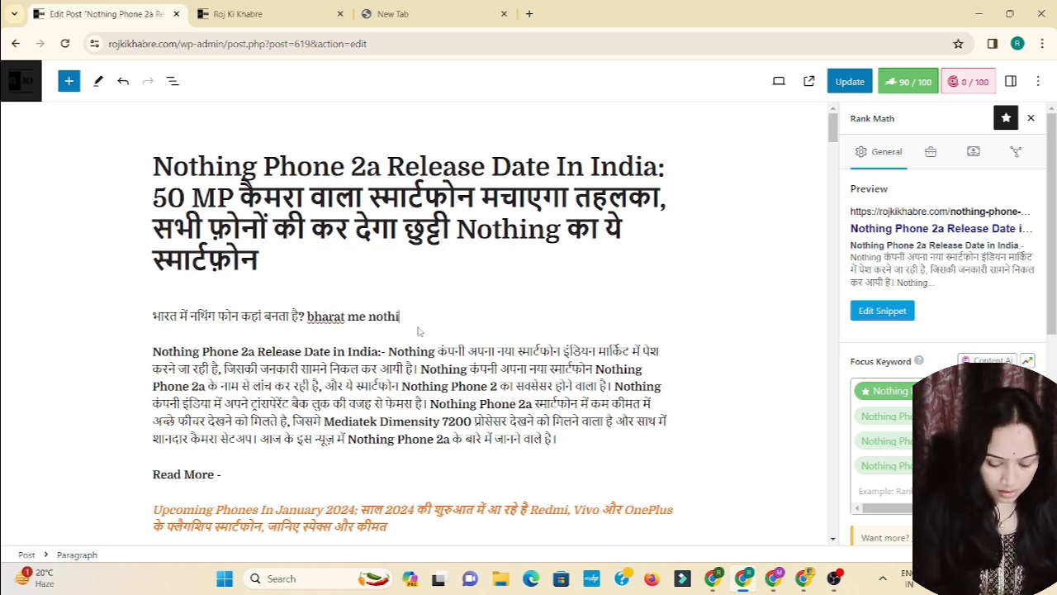
text(ng phone kahan banta hai)
- Copy "bharat me nothing phone kahan banta hai", search Google for it in double quotation marks and check the result count
drag(308, 316, 548, 317)
right_click(520, 318)
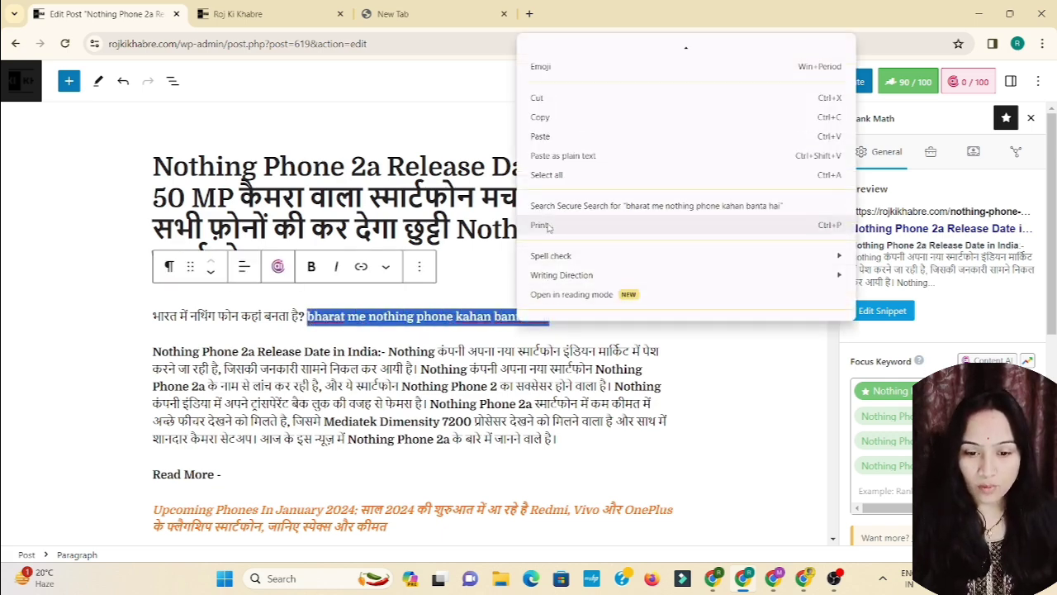
click(546, 117)
click(773, 581)
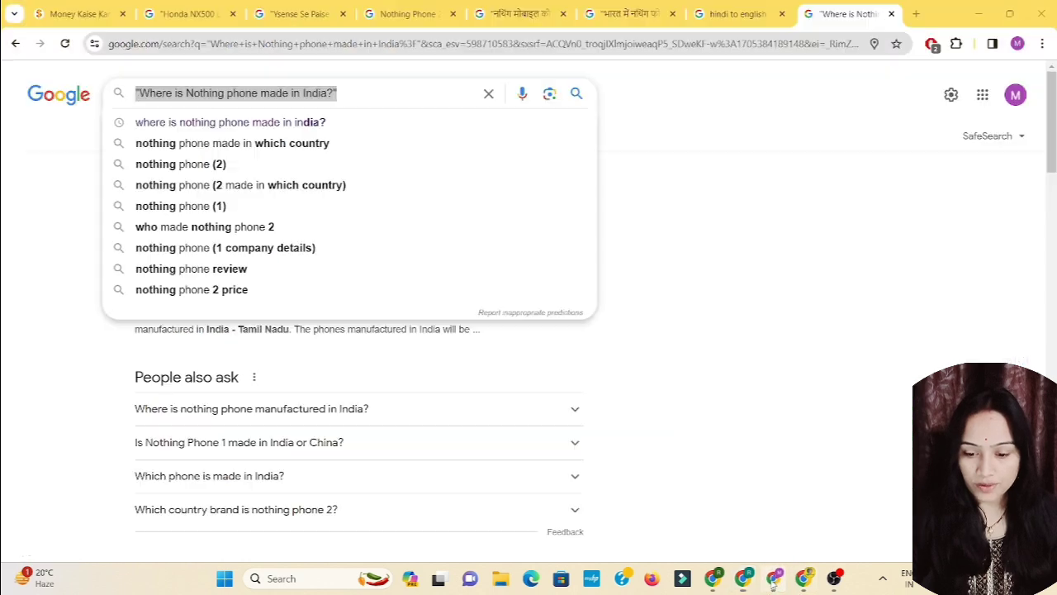
key(ctrl+v)
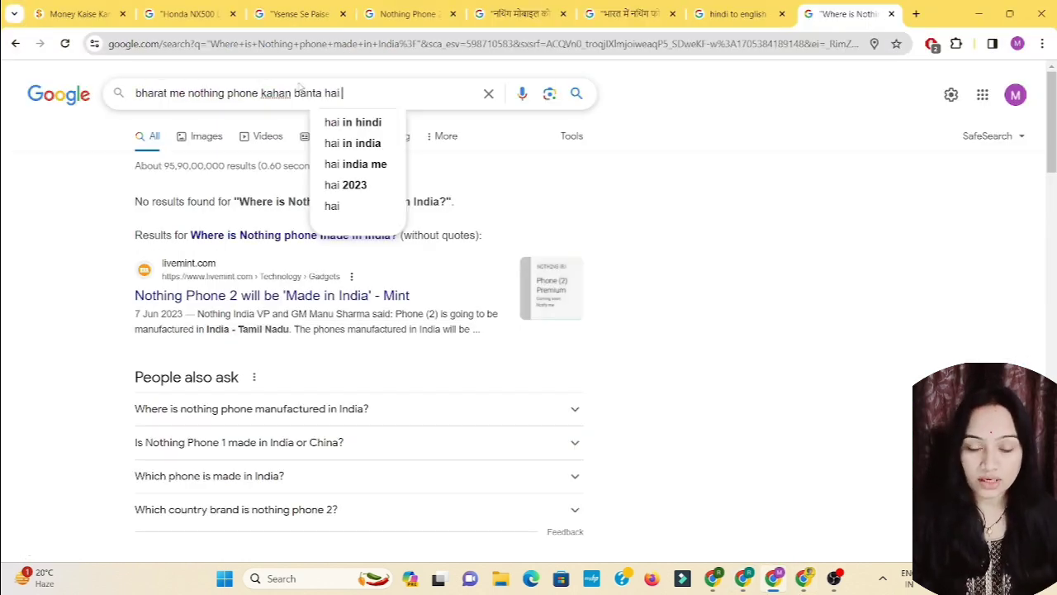
text(")
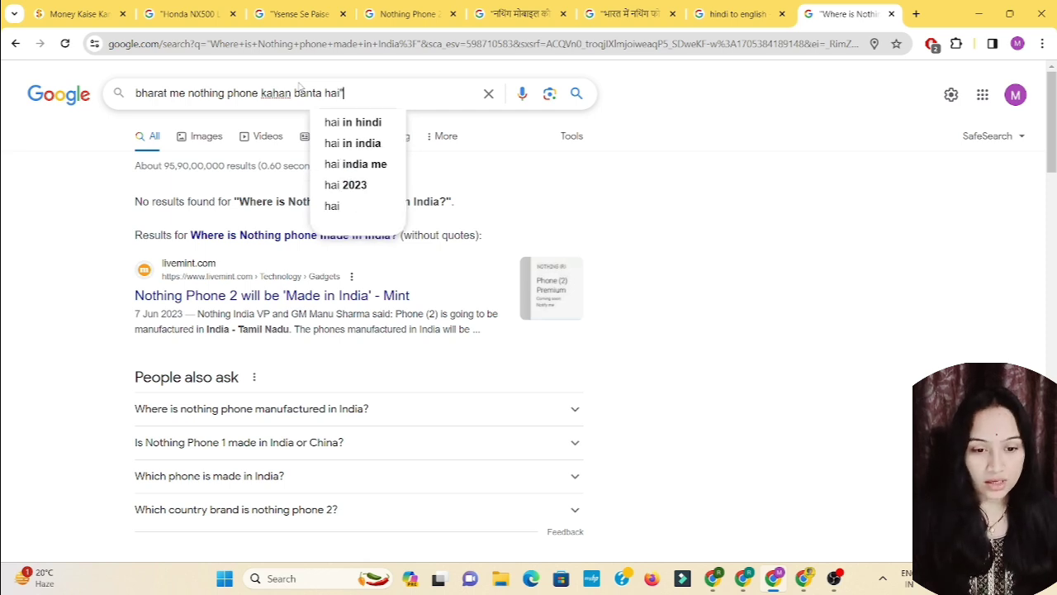
click(137, 93)
text(")
key(Return)
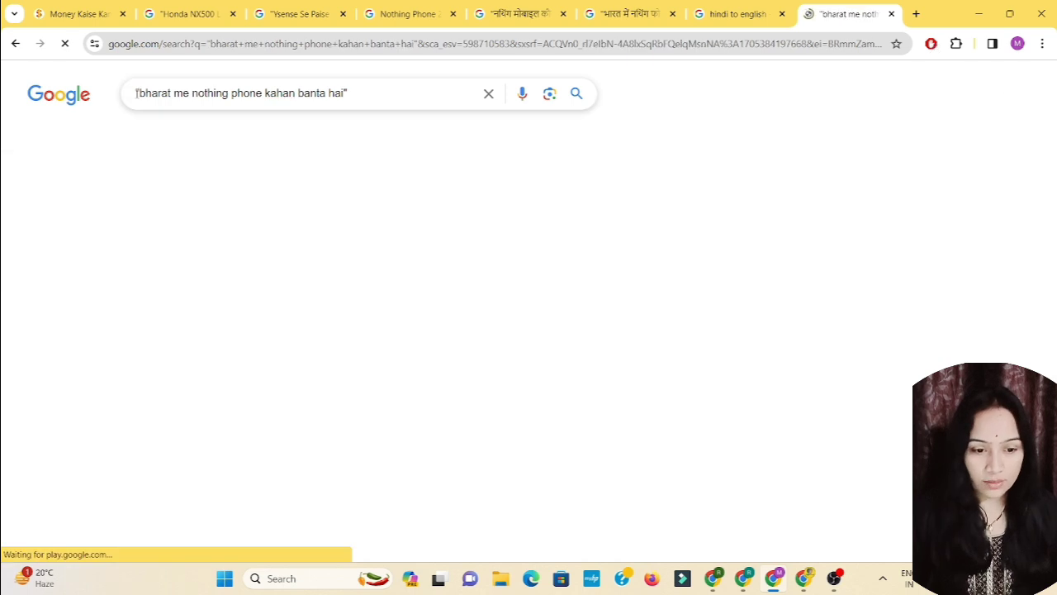
drag(132, 166, 190, 165)
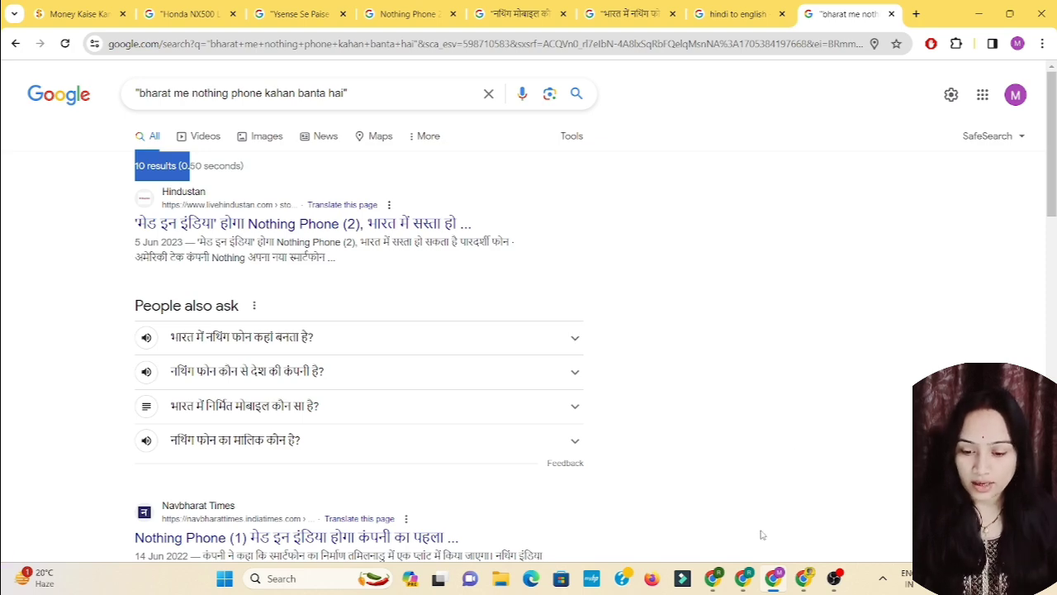
- Return to the Nothing Phone 2a post editor and compare the title's keyword with the Hindi question below it
click(744, 579)
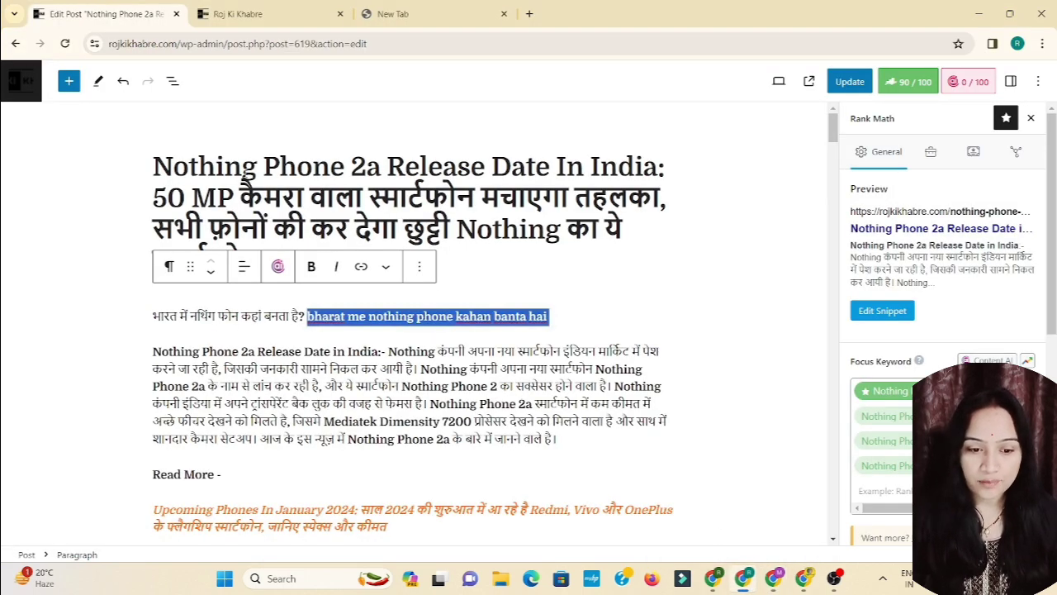
click(246, 173)
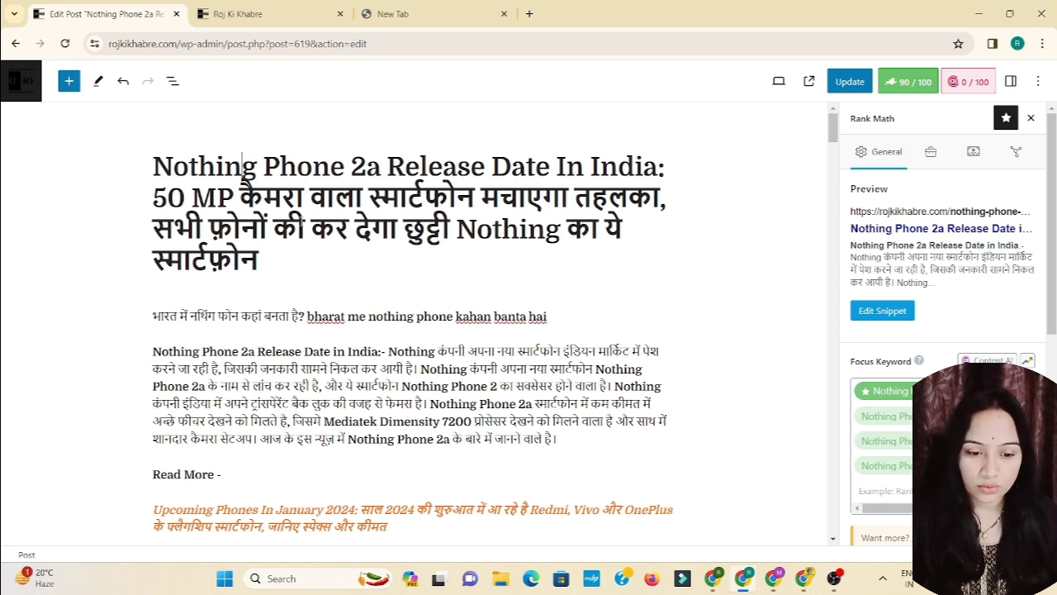
drag(156, 165, 330, 167)
drag(153, 316, 243, 319)
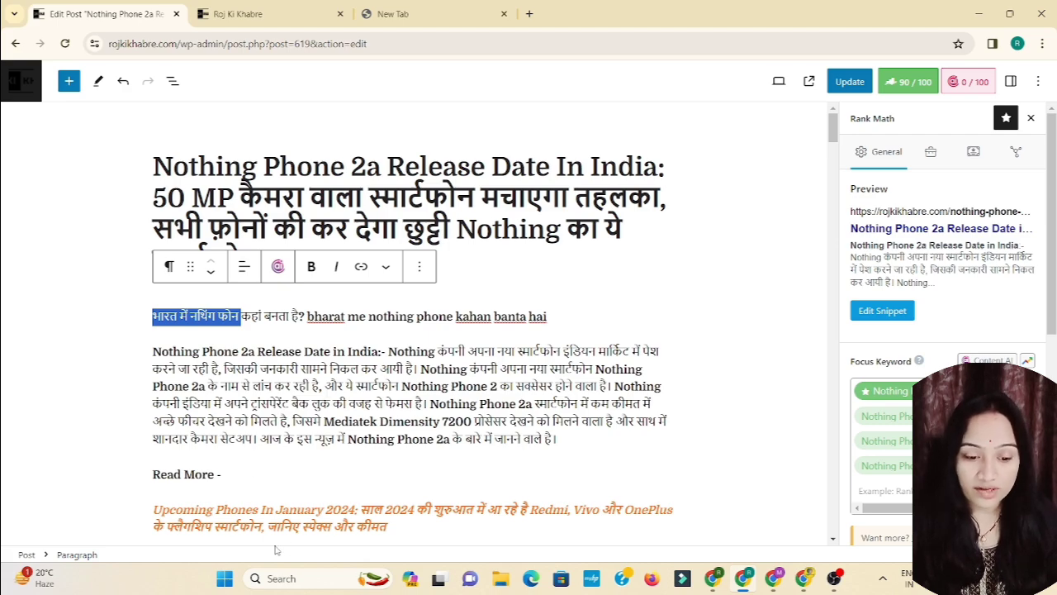
- Review the article's sections down to Nothing Phone 2a Camera, and highlight the whole Hindi and romanized question line below the title
scroll(264, 446, down, 3)
scroll(273, 436, down, 4)
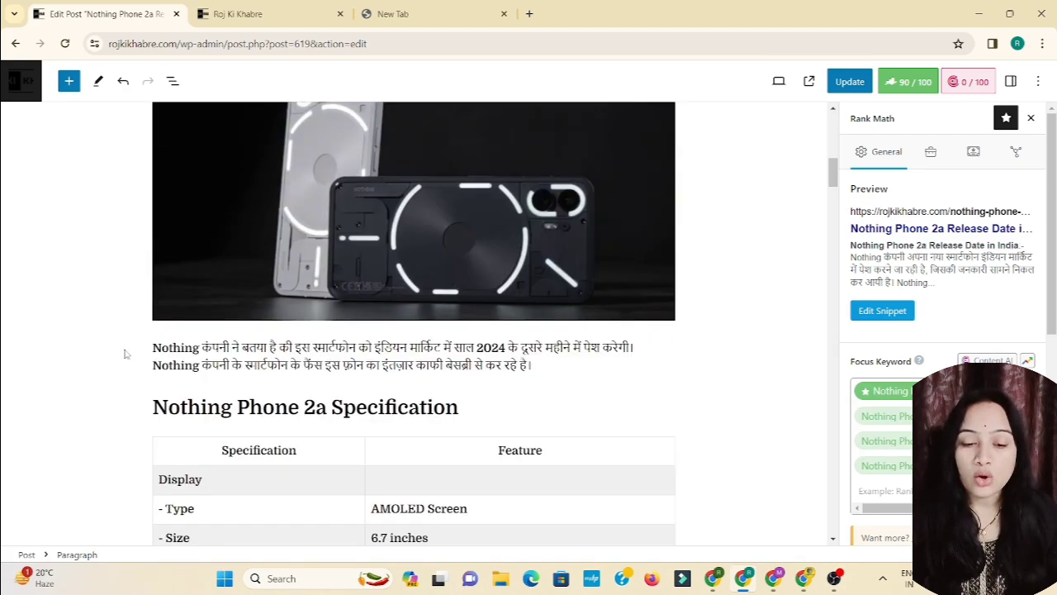
scroll(395, 471, down, 3)
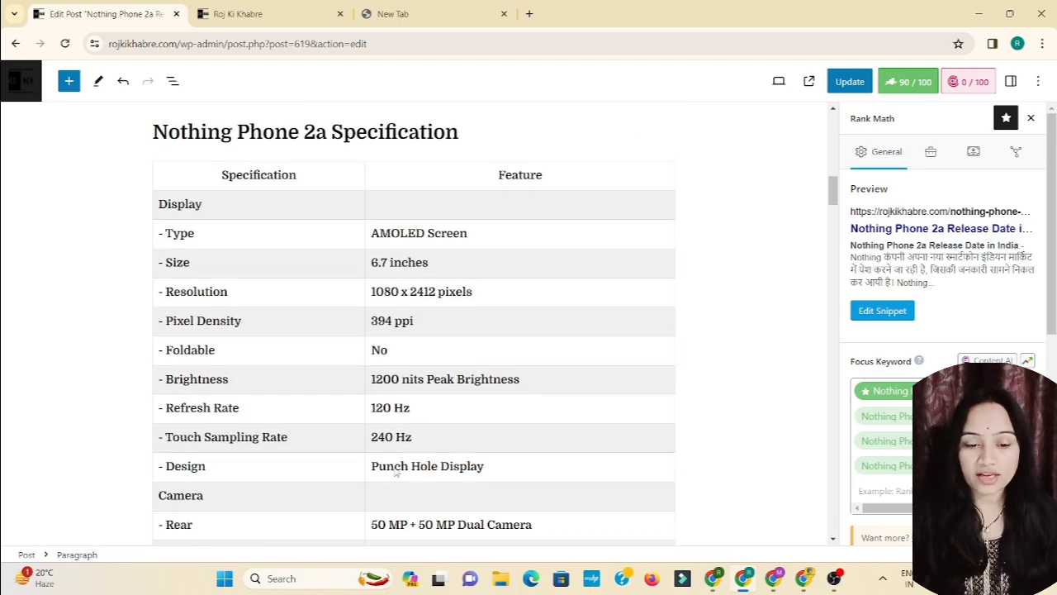
scroll(395, 471, down, 2)
scroll(359, 403, down, 8)
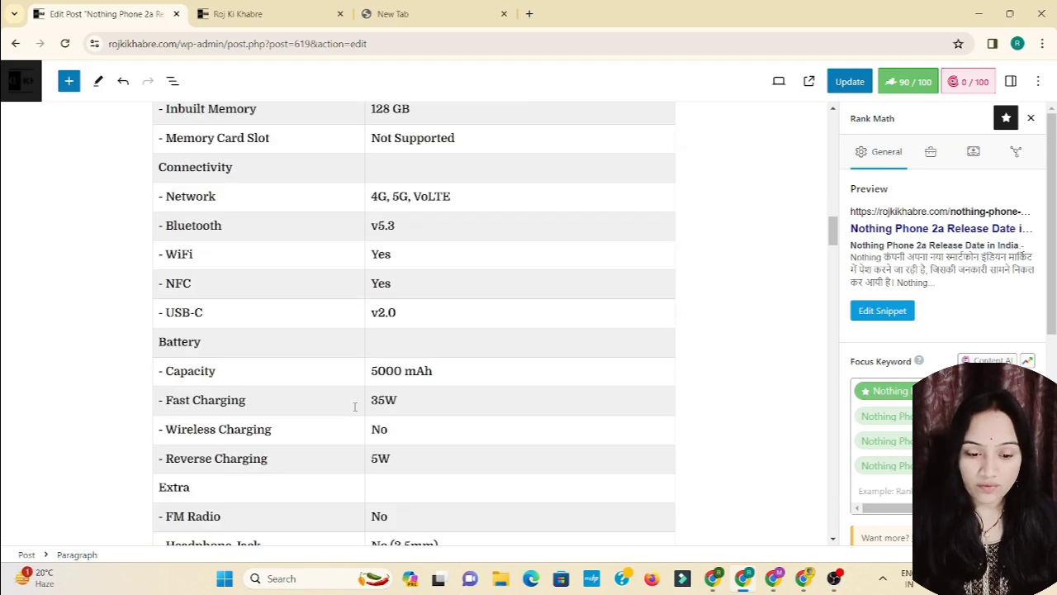
scroll(354, 405, down, 3)
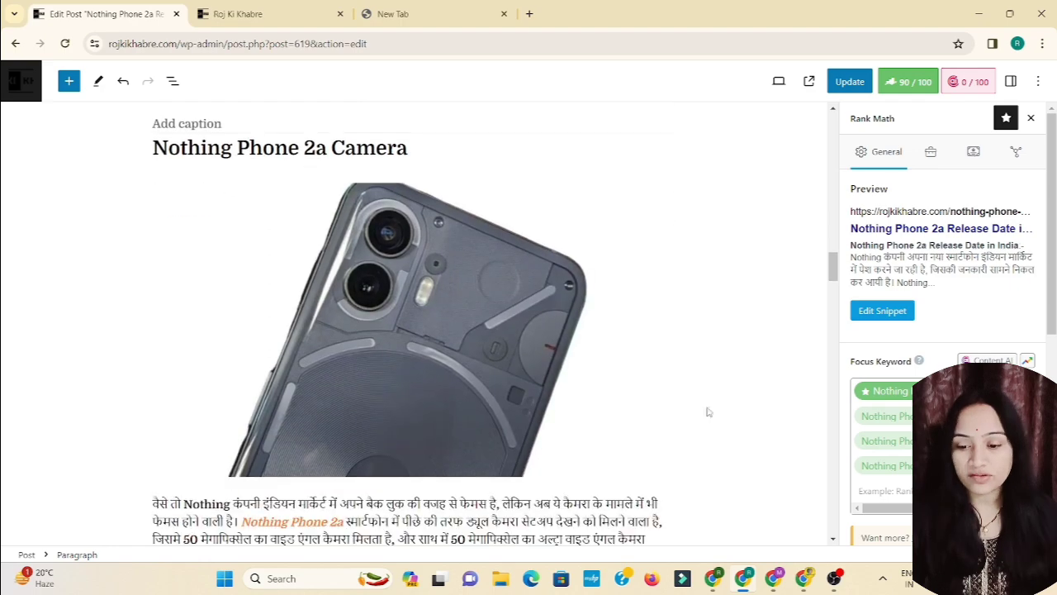
scroll(494, 400, up, 20)
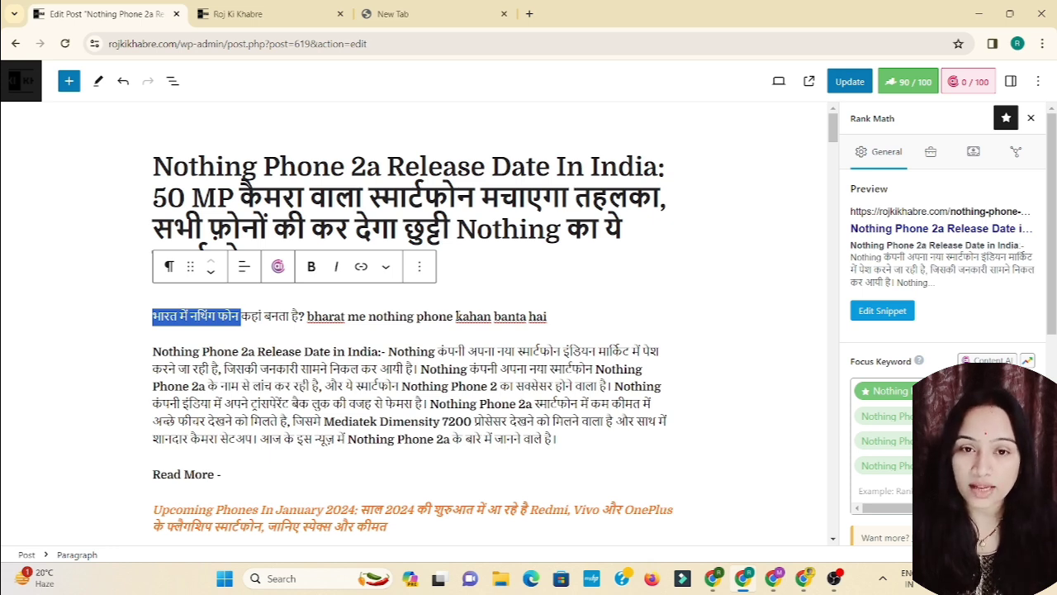
click(460, 314)
triple_click(460, 314)
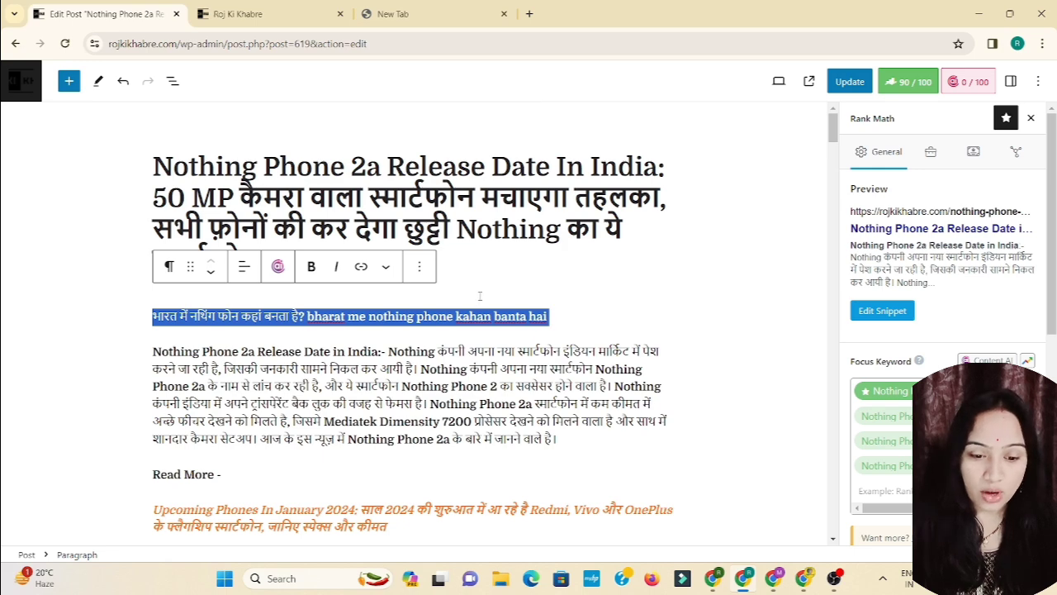
- Switch to the Roj Ki Khabre home page and examine how the published post titles use keywords and questions
key(ctrl+Tab)
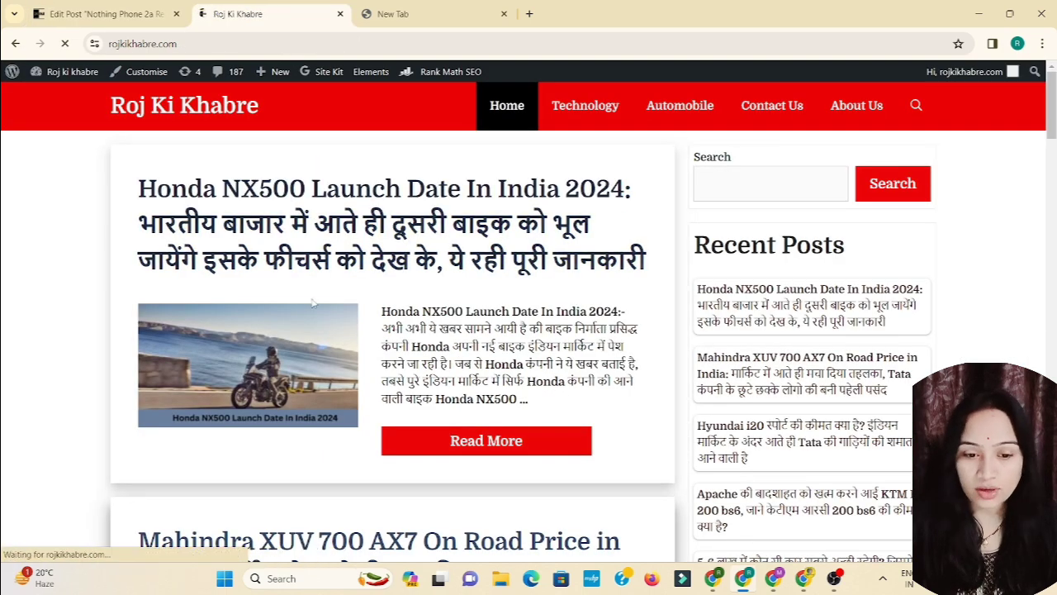
scroll(547, 399, down, 1)
scroll(547, 399, down, 10)
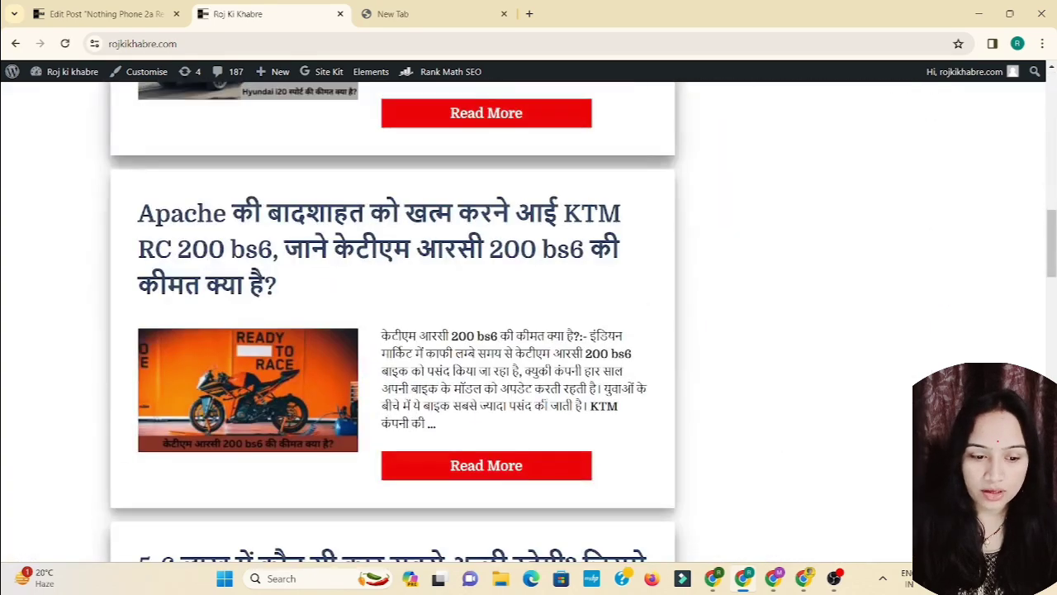
scroll(545, 408, down, 3)
scroll(545, 408, up, 13)
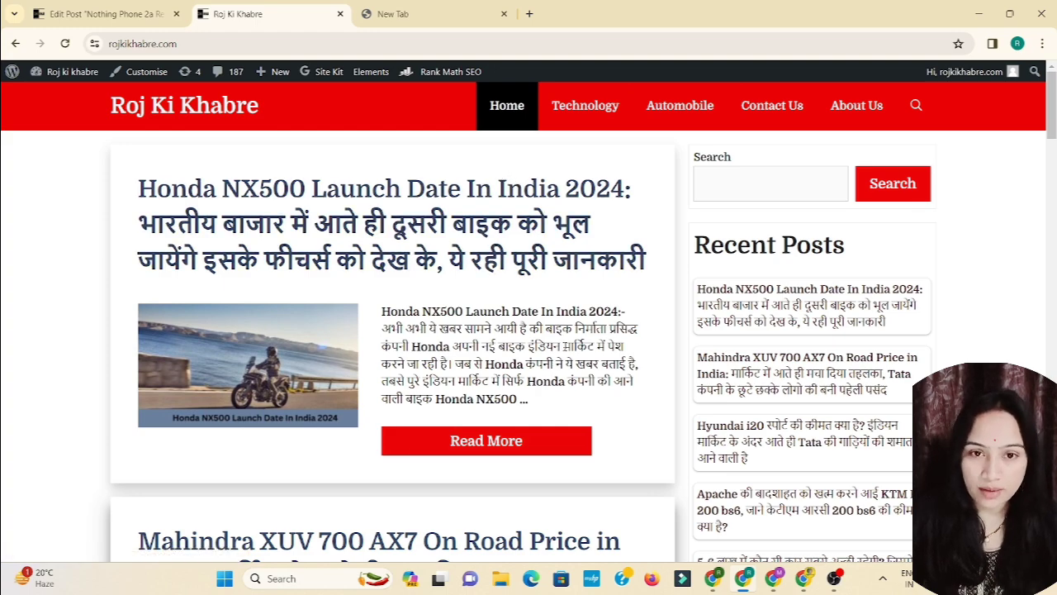
scroll(565, 351, down, 3)
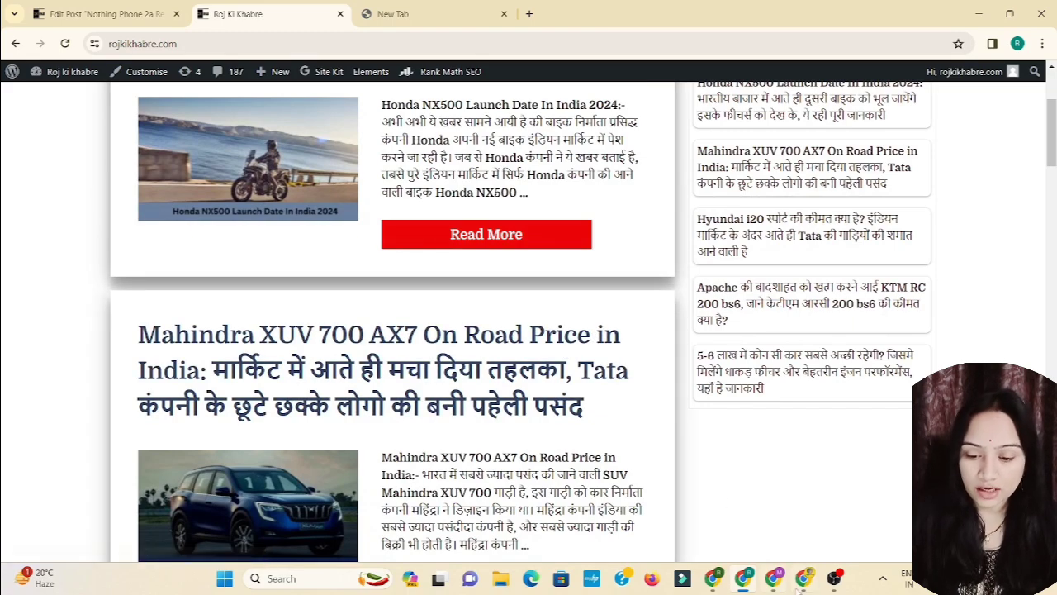
- Switch to the YouTube channel page, look over its featured videos and open its list of videos
key(alt+Tab)
scroll(618, 424, down, 5)
scroll(617, 424, up, 4)
click(304, 322)
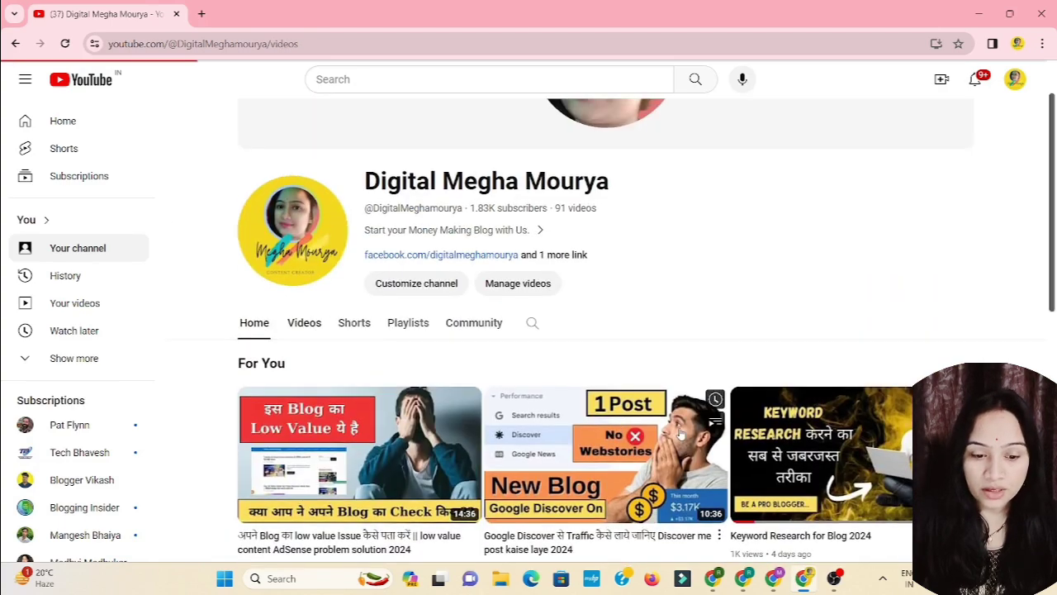
- Return to the Google results for "bharat me nothing phone kahan banta hai" and examine the result count and the ranking pages
click(772, 582)
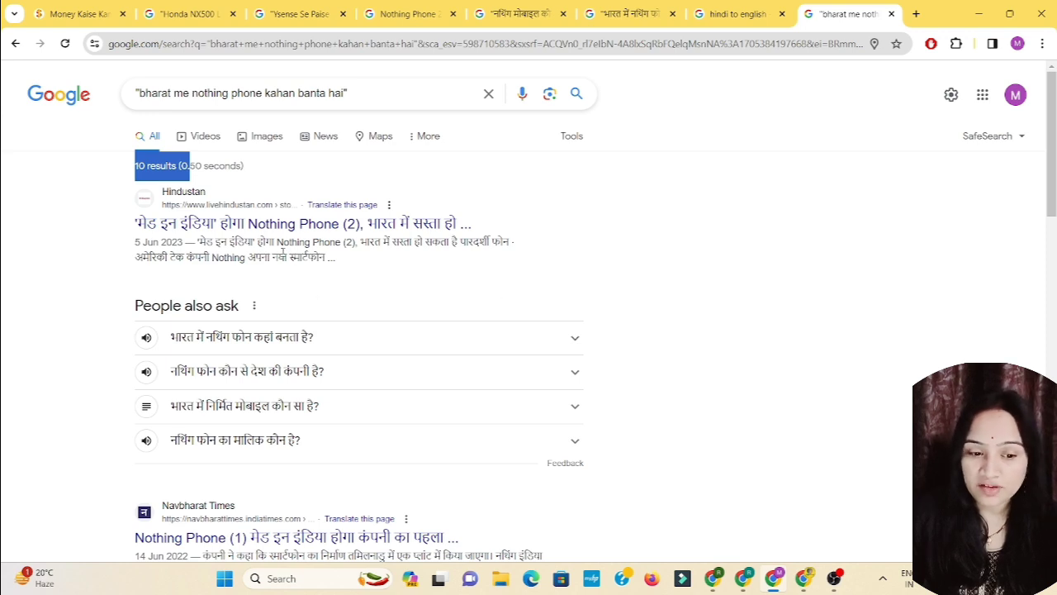
drag(129, 164, 197, 163)
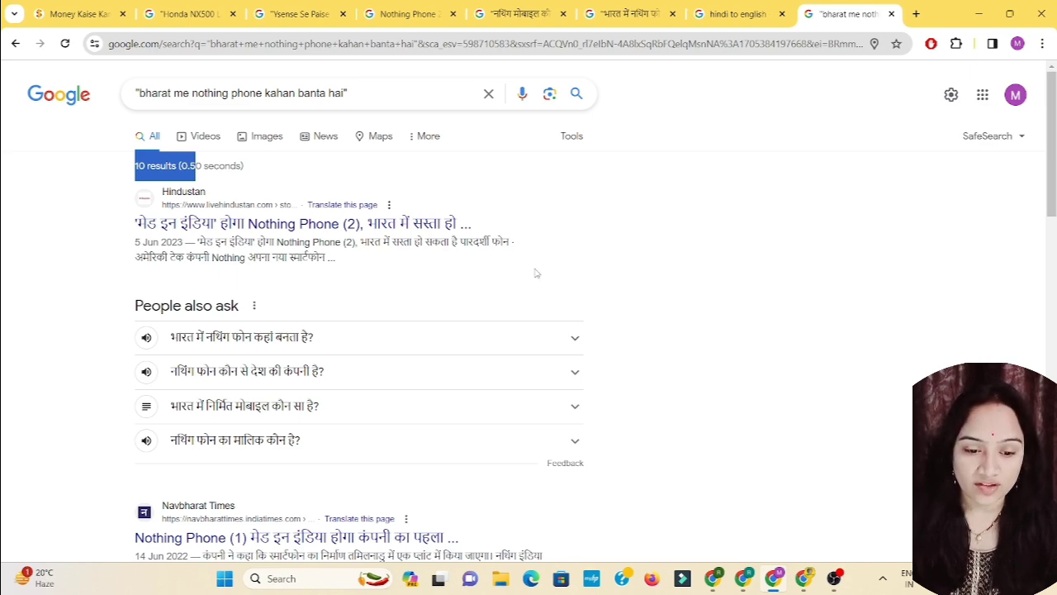
scroll(534, 275, down, 5)
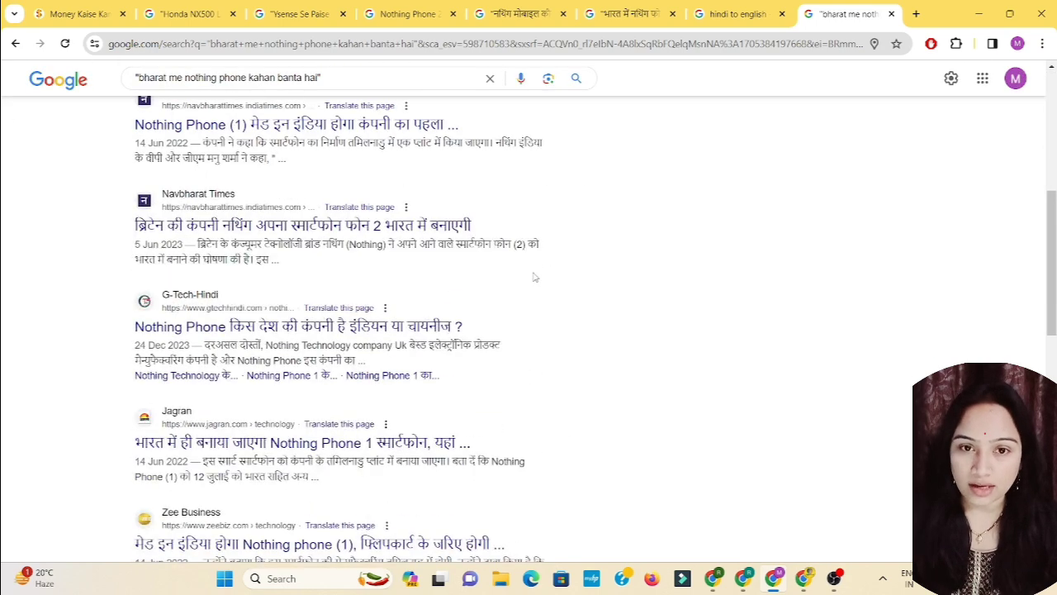
scroll(534, 276, down, 6)
scroll(533, 285, up, 3)
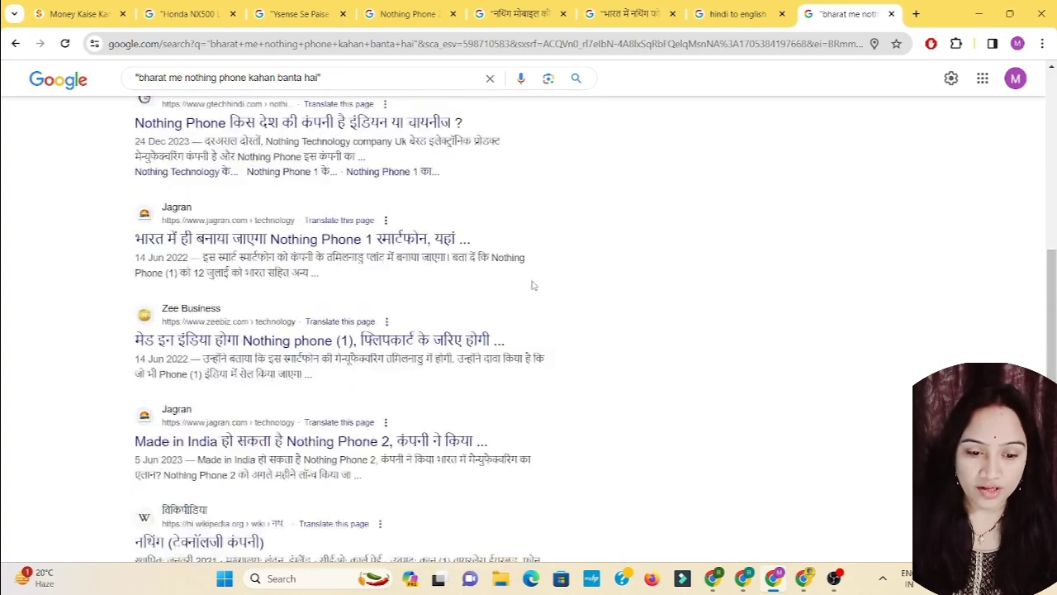
scroll(533, 286, up, 8)
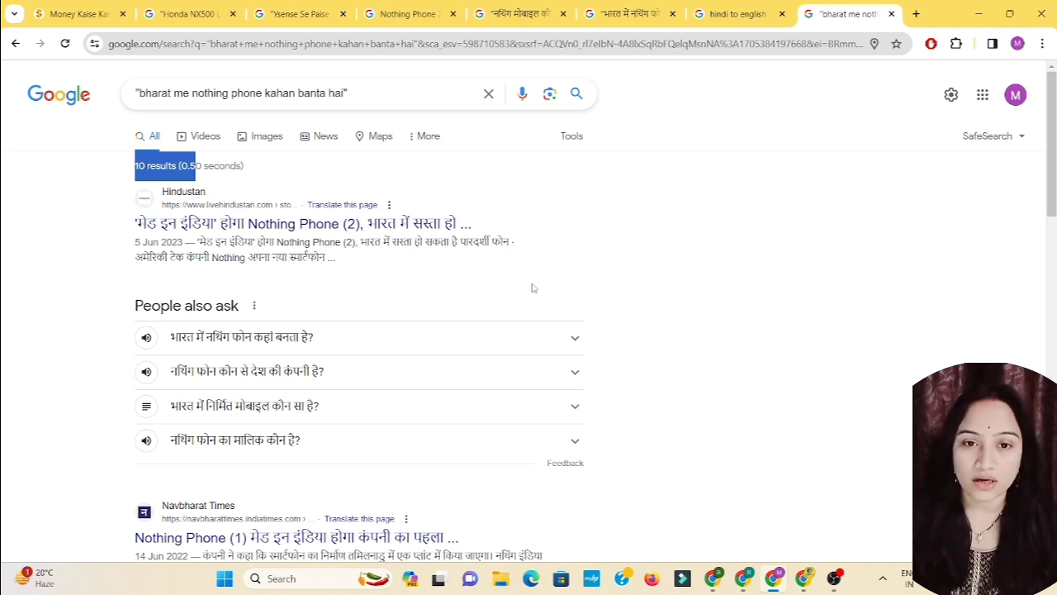
mouse_move(745, 578)
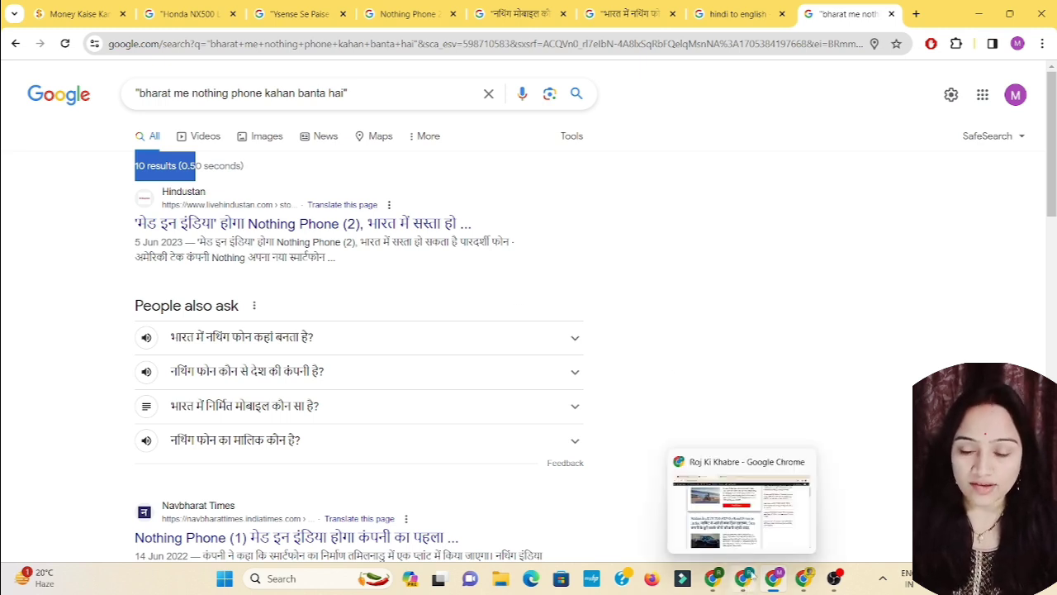